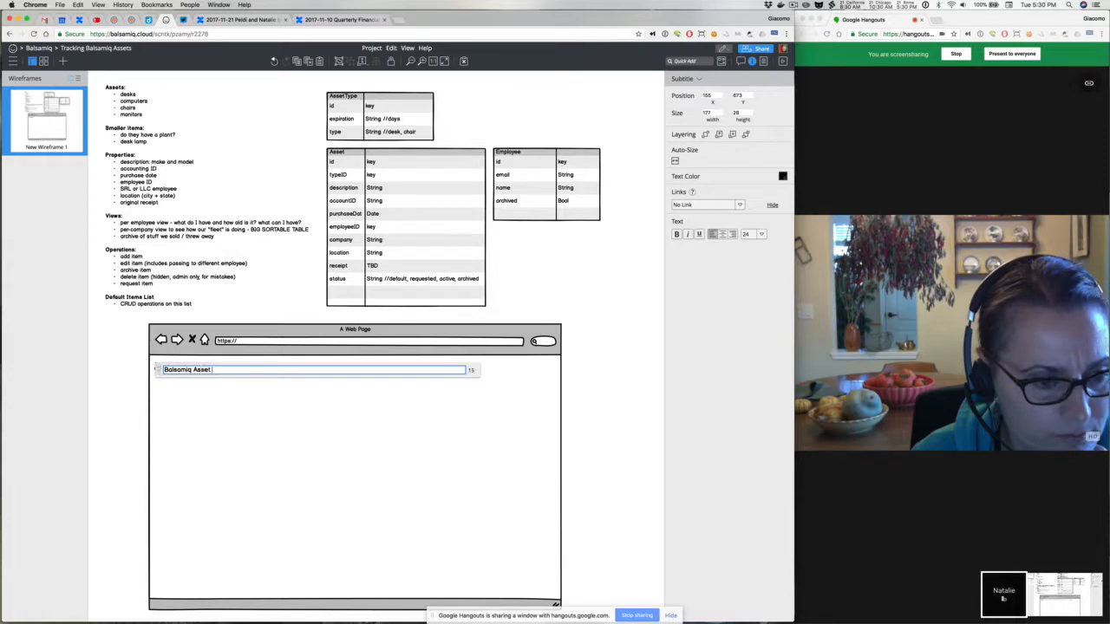
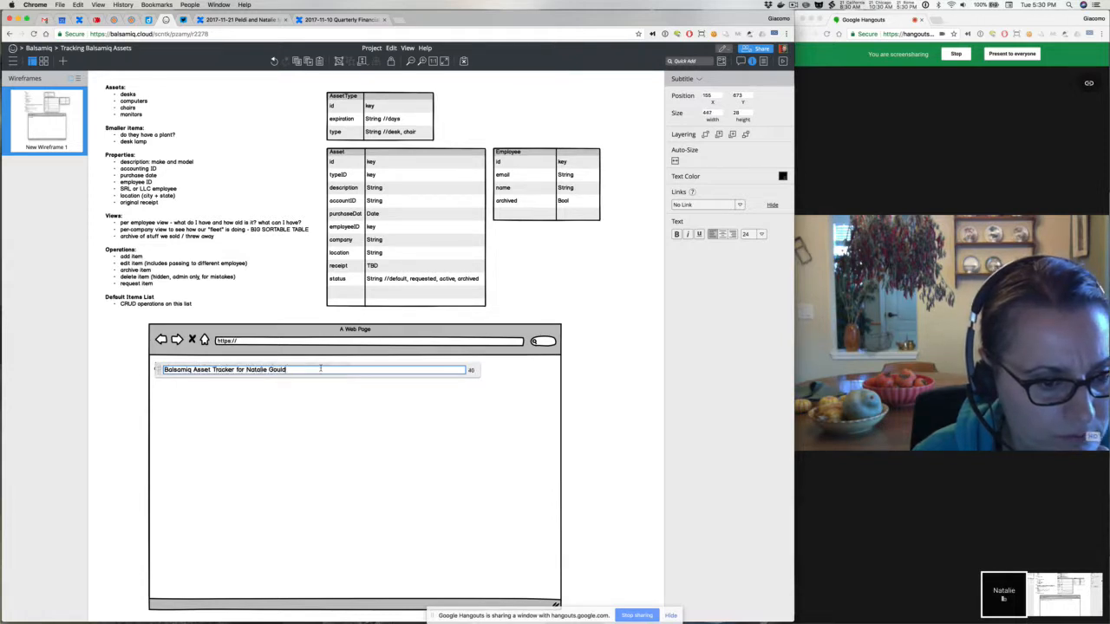
Change the page heading to 'Balsamiq Asset Tracker for' plus the first name, removing the surname
key("alt+shift+Left")
key("BackSpace")
left_click(124, 390)
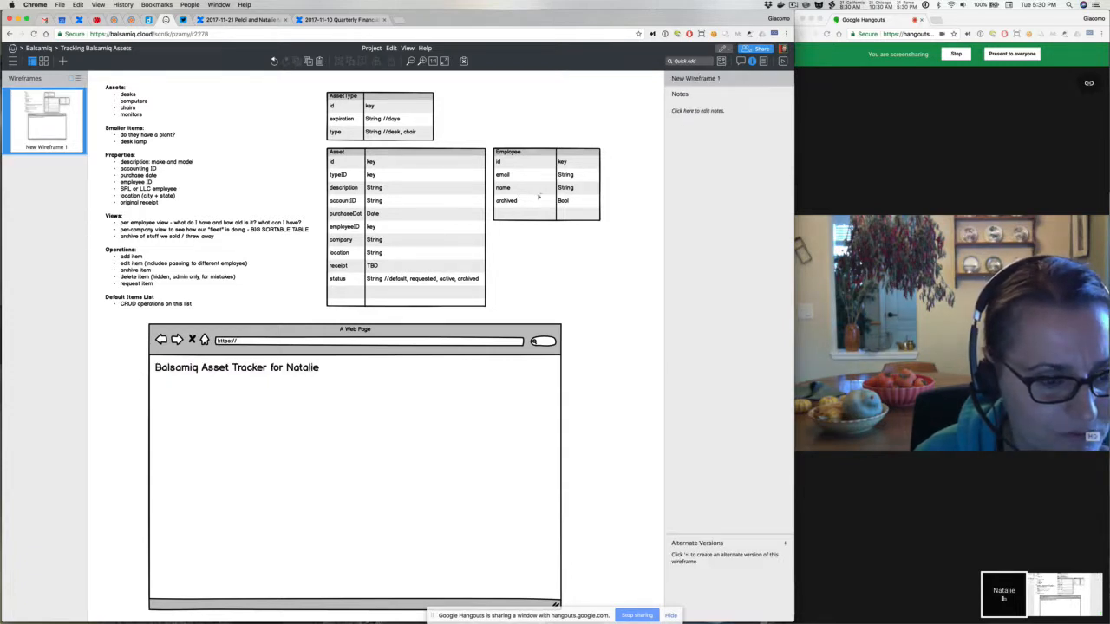
double_click(286, 328)
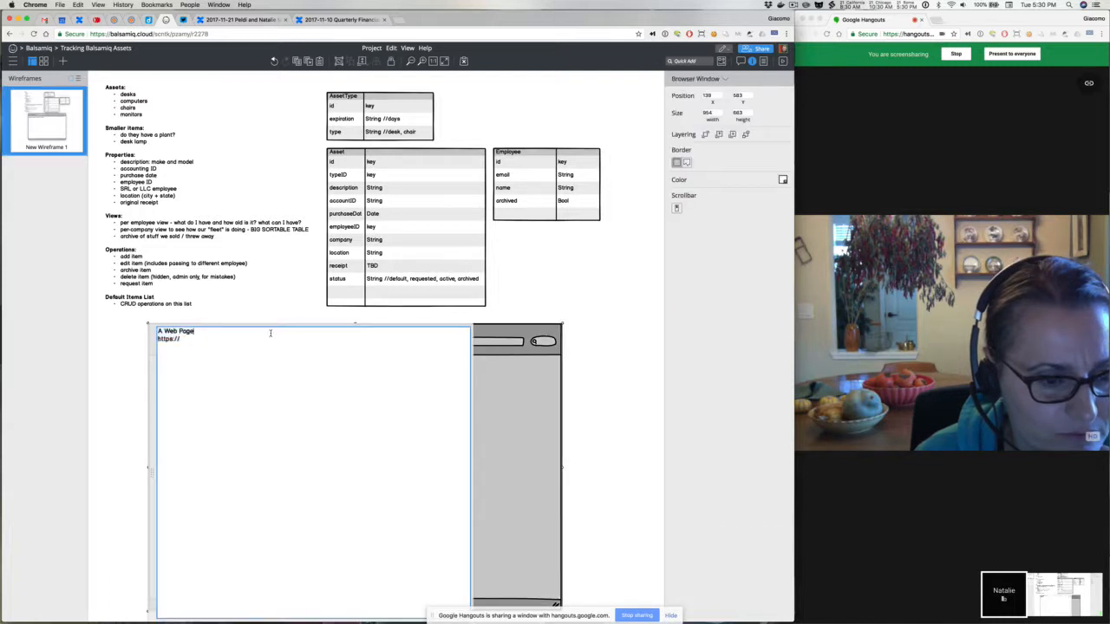
type("Balsamiq Asset ")
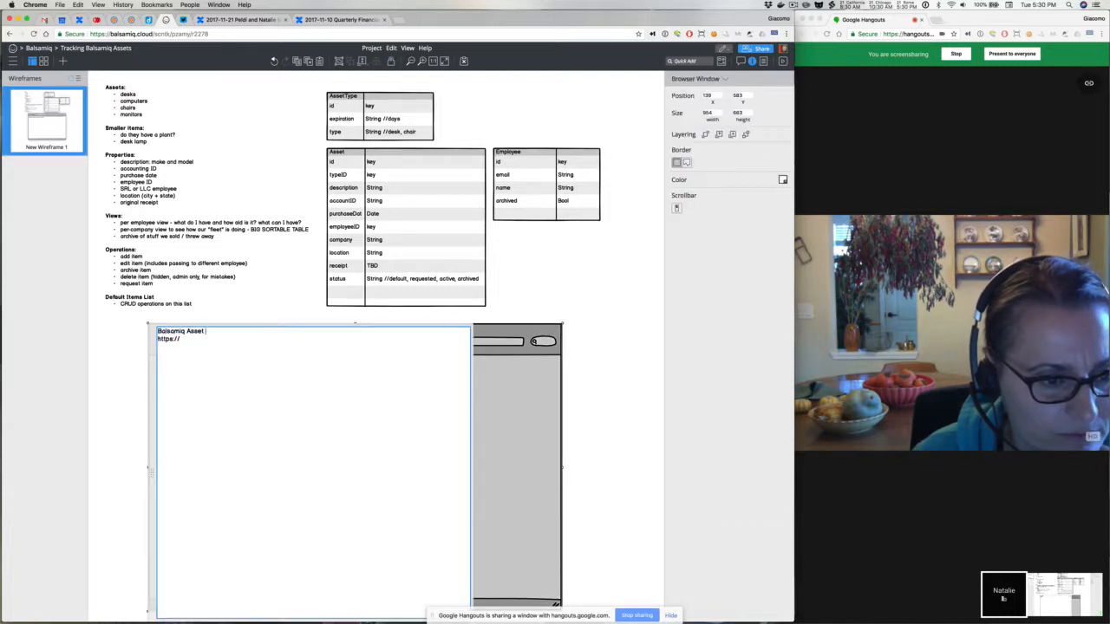
type("Tracker - Natalie https://")
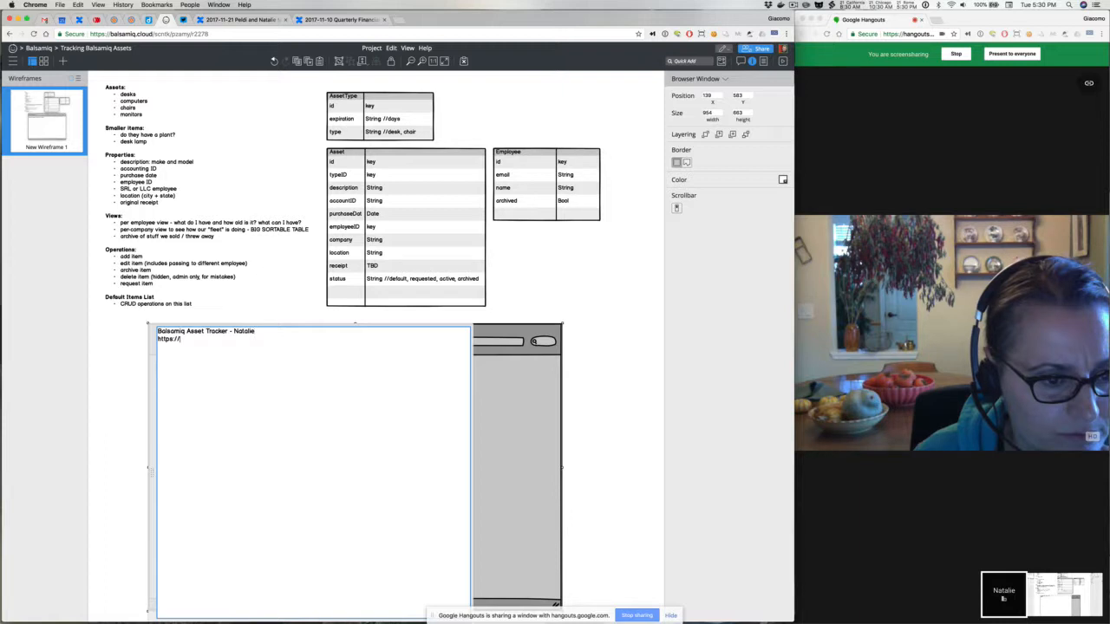
type("assettrac")
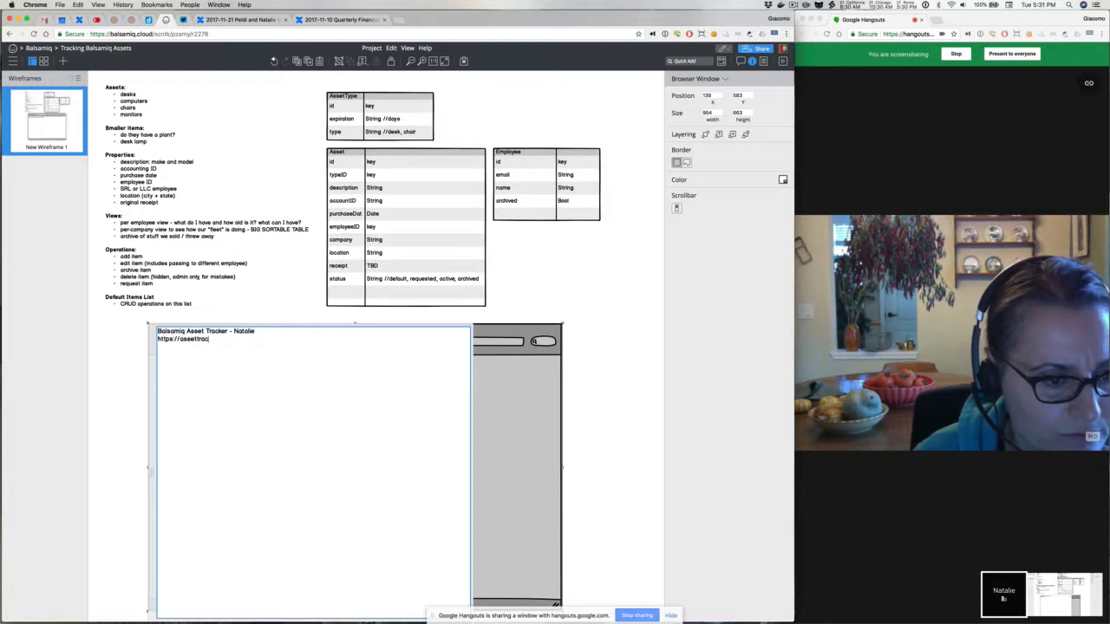
type("ker.balsamiq.com/u")
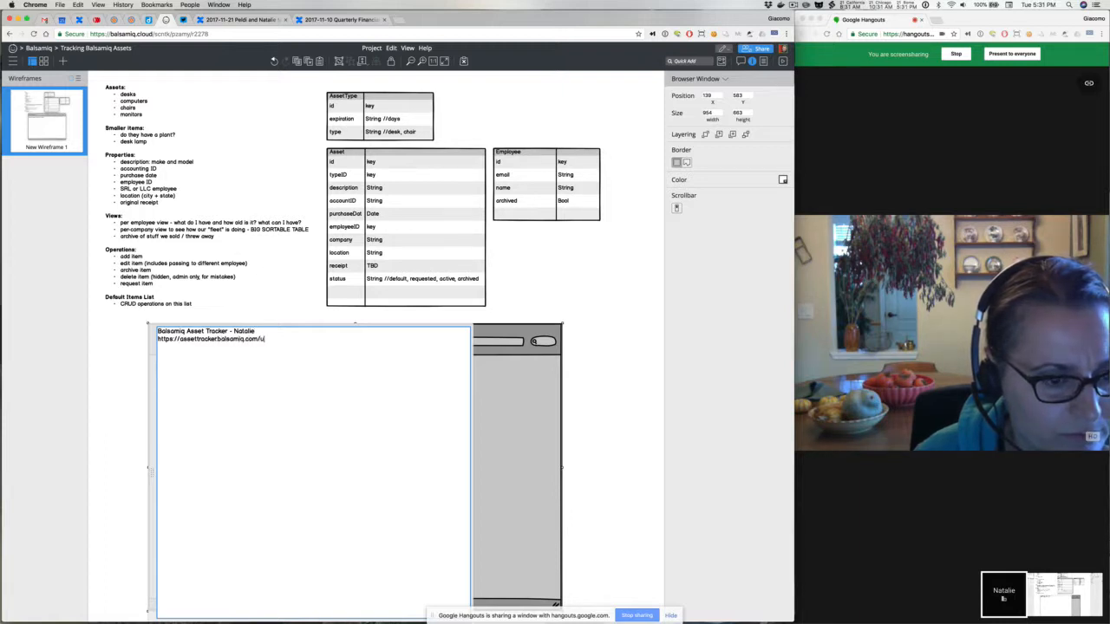
type("123")
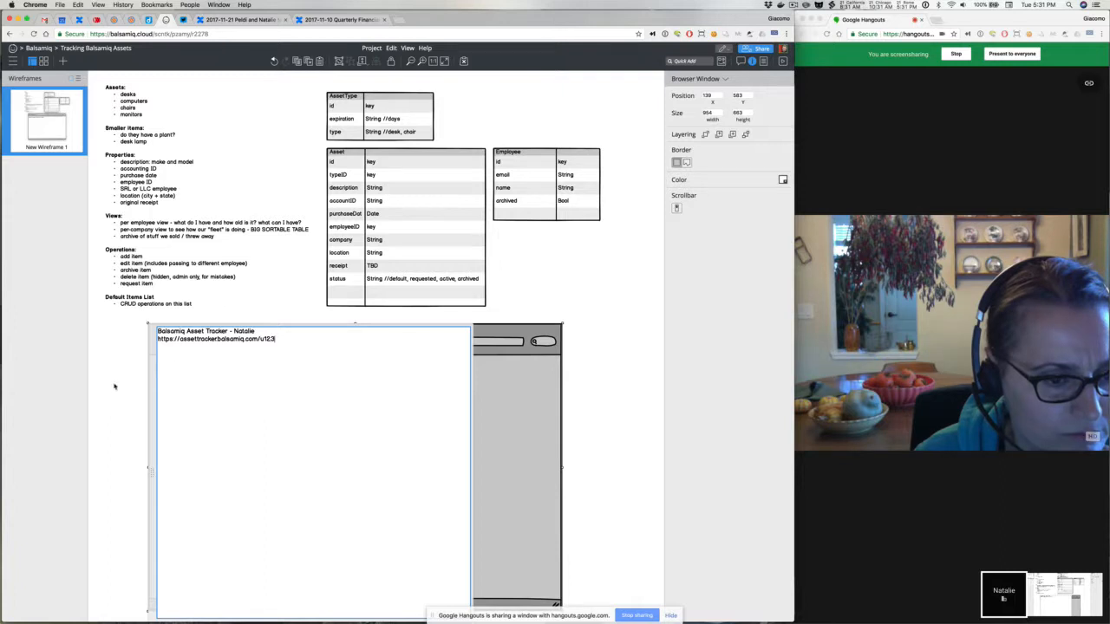
left_click(113, 387)
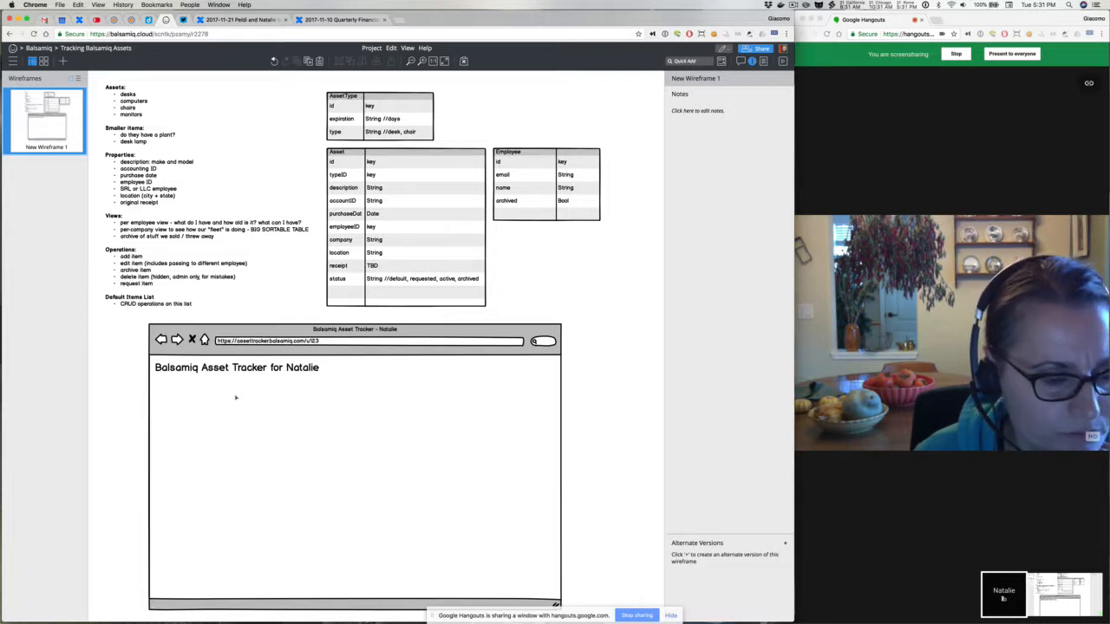
Add a Data Grid and place it inside the browser mockup
key("/")
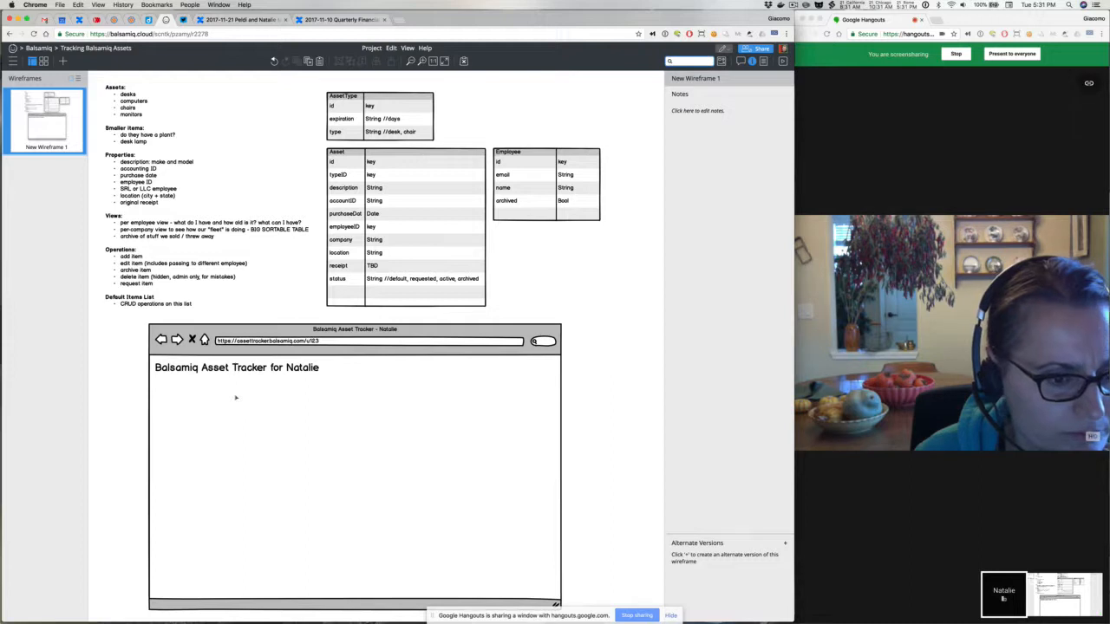
type("da")
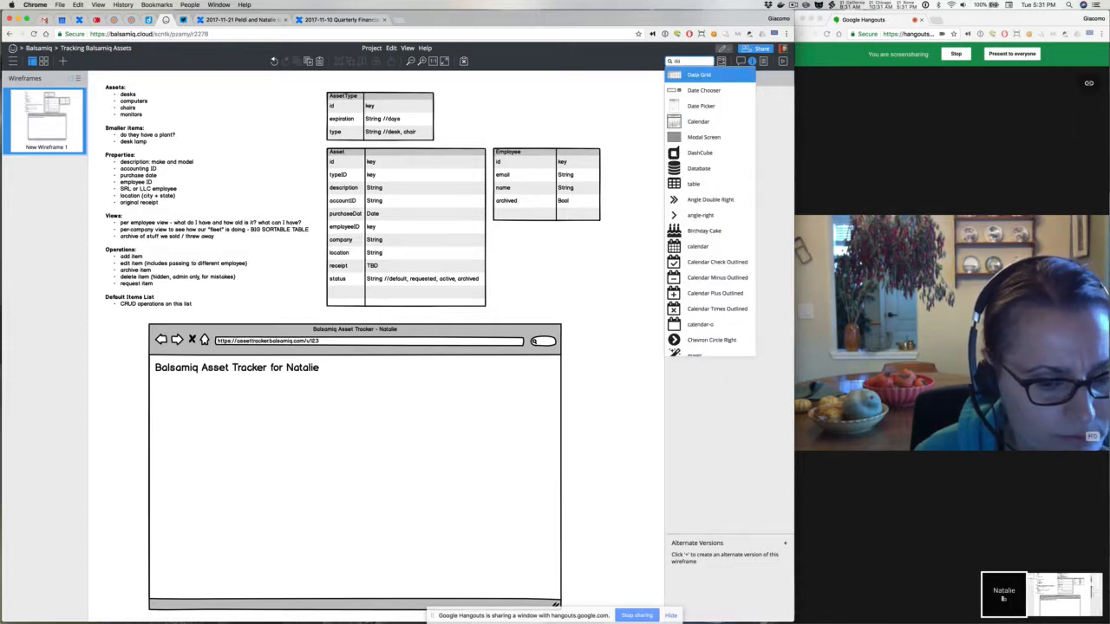
key("Return")
left_click_drag(184, 127, 232, 432)
Add a Label and a Button, placing the label just under the page heading
type("/sub")
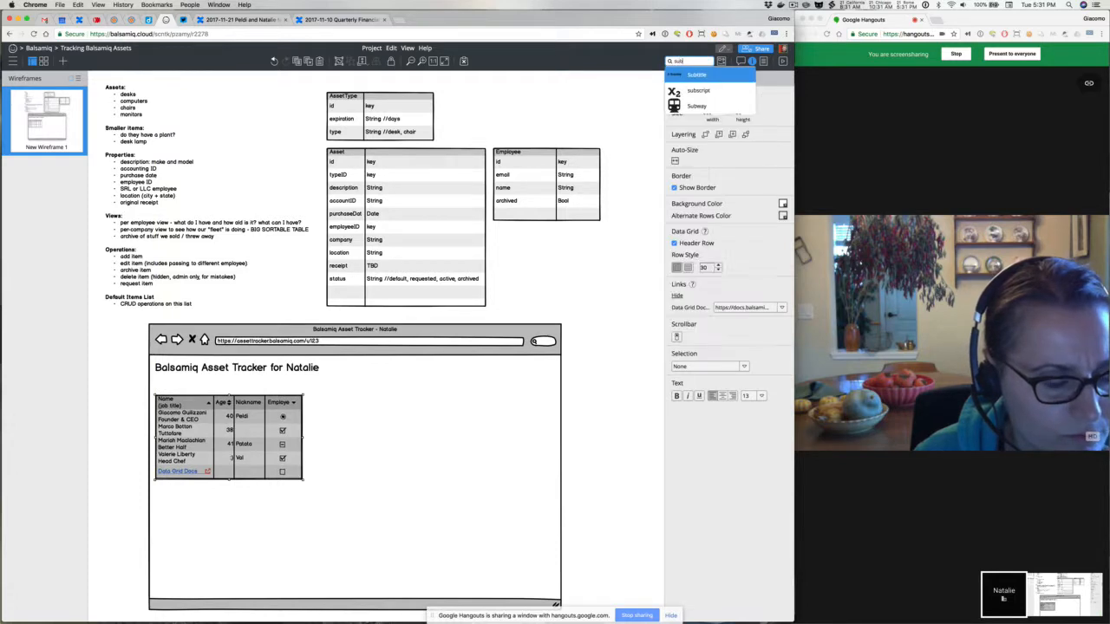
key("BackSpace")
key("BackSpace")
key("BackSpace")
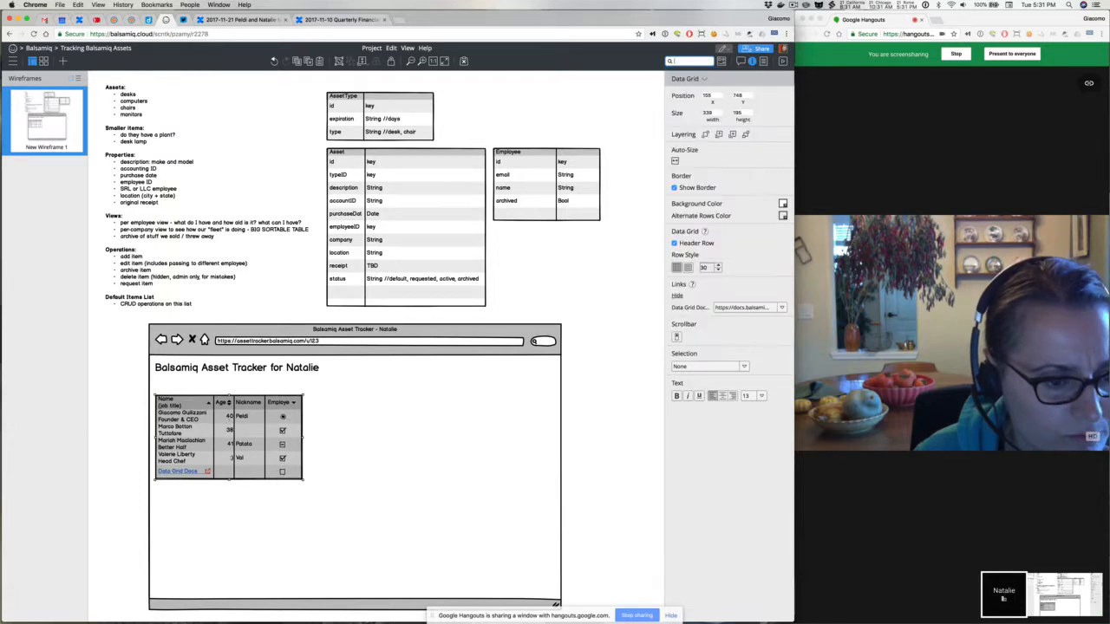
type("label")
key("Return")
type("button")
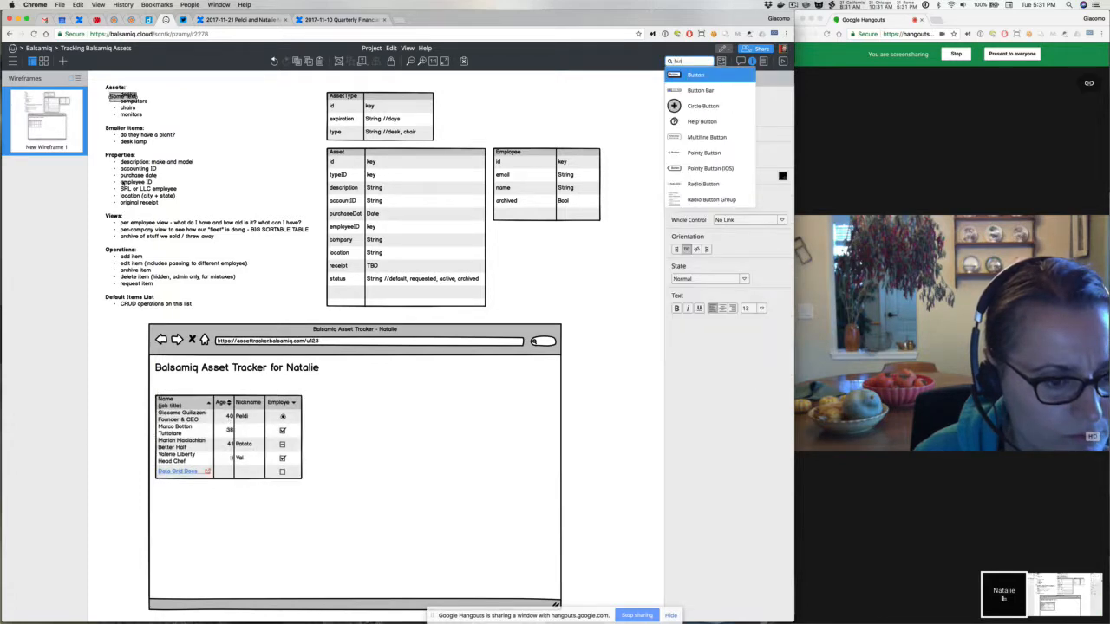
key("Return")
left_click_drag(123, 96, 173, 379)
Start the label text as 'Here's what you have. If this is wrong,' with placeholder marks
double_click(172, 379)
type("Here's wh")
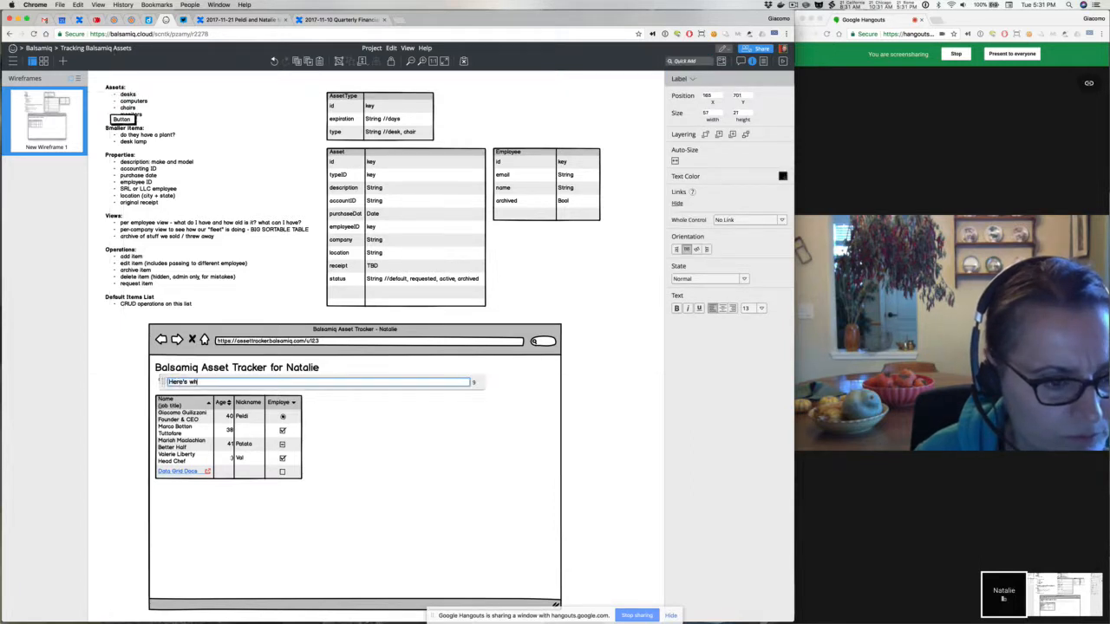
type("at you have. ")
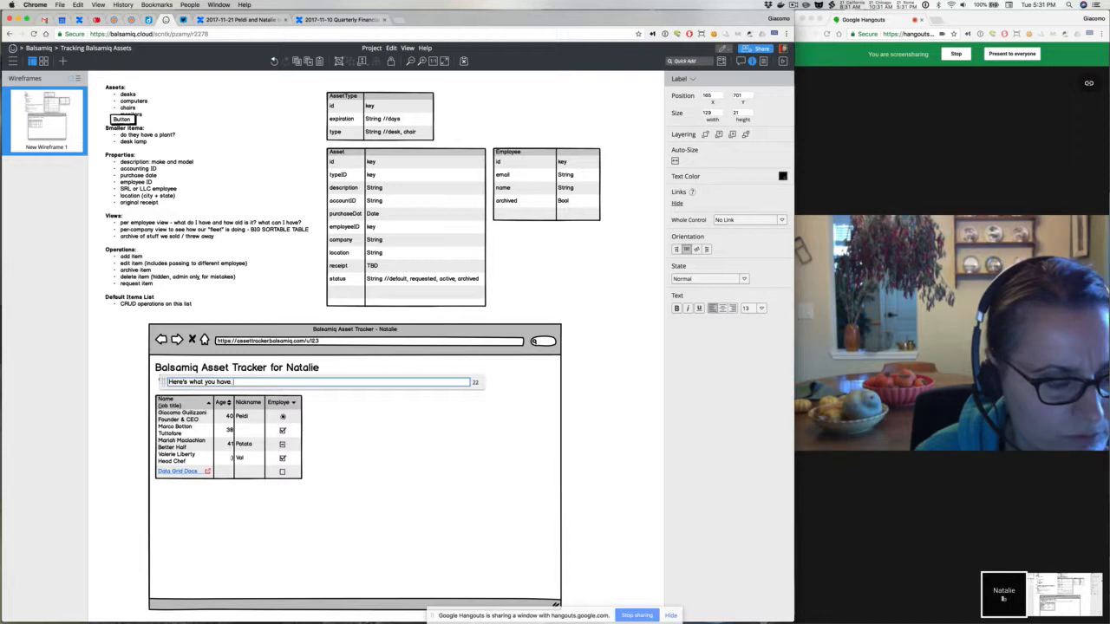
type("If this is wrong")
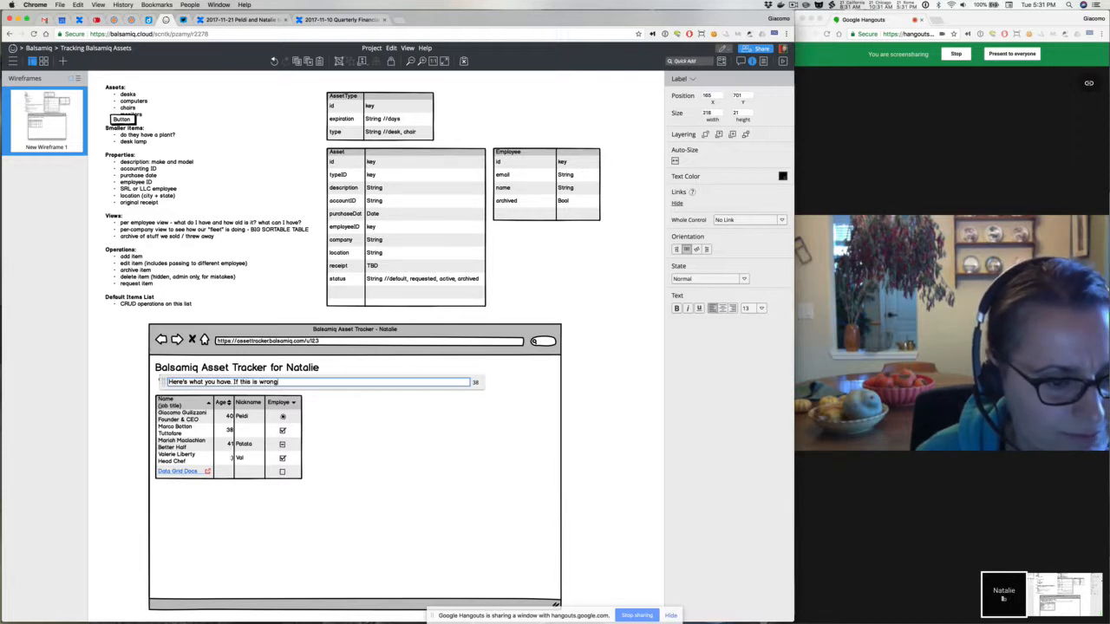
type(",")
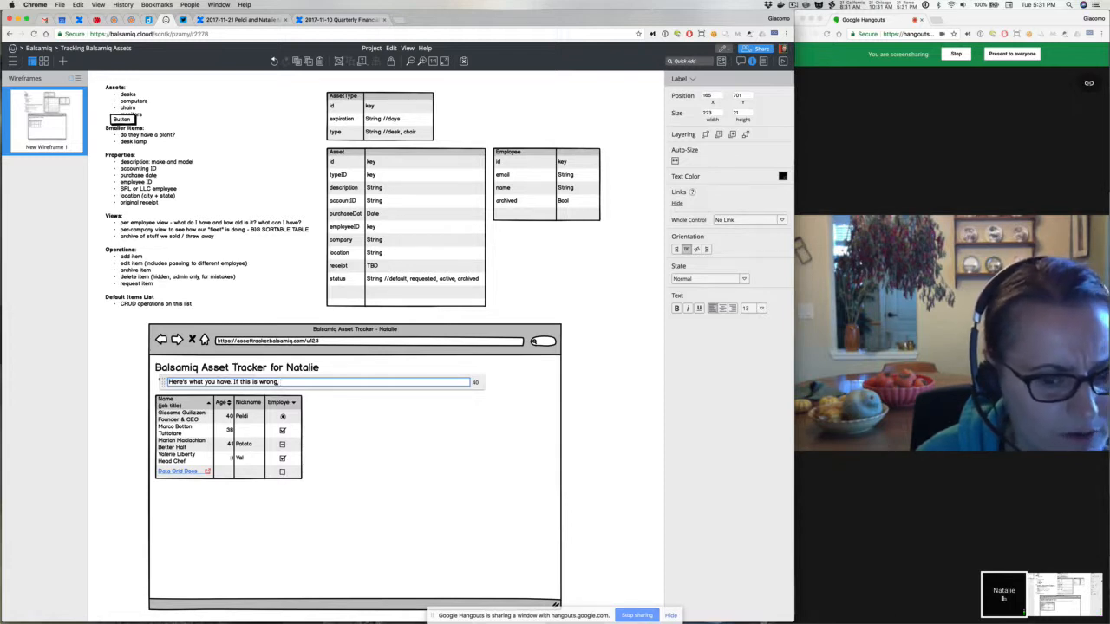
type("???")
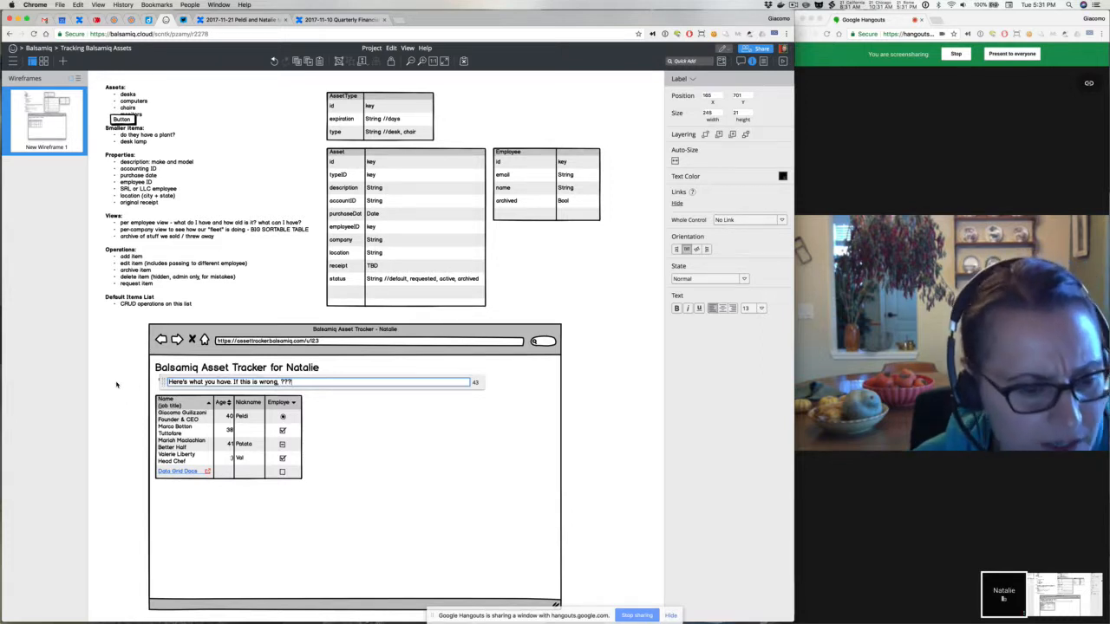
left_click(116, 384)
left_click(162, 382)
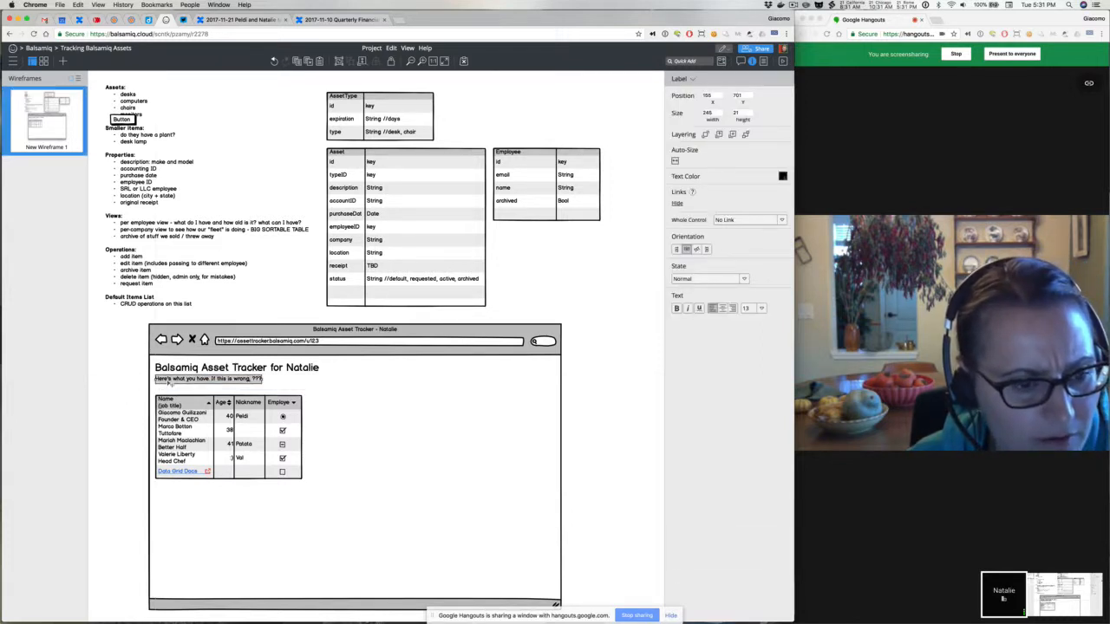
Move the button beside the data grid and replace the label's placeholder with 'talk to your admin'
left_click_drag(130, 121, 126, 421)
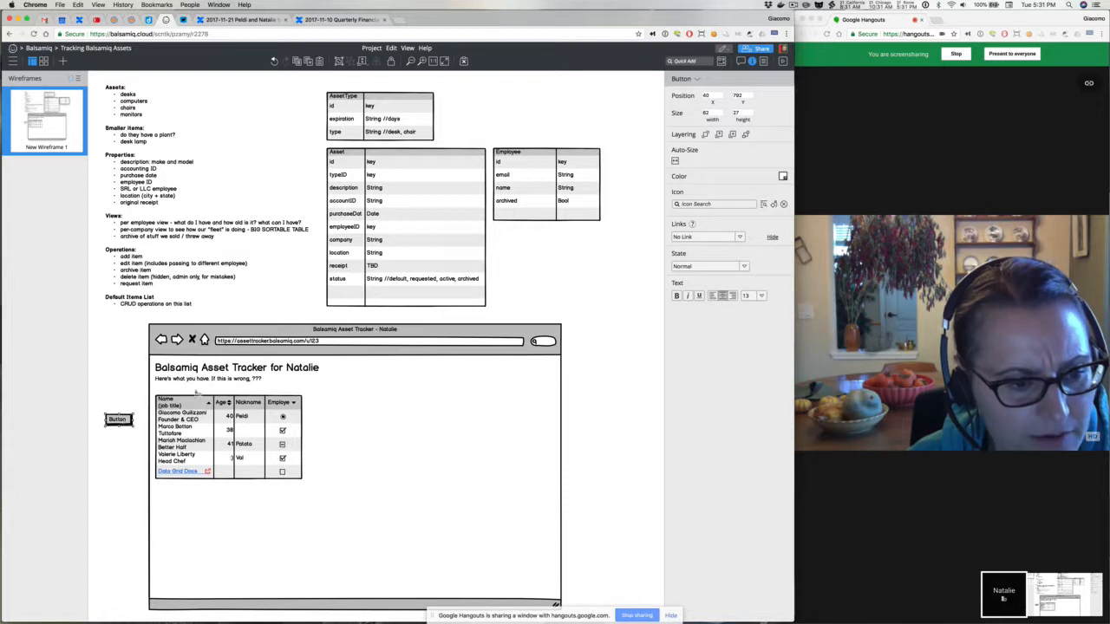
double_click(204, 382)
key("Right")
key("BackSpace")
key("BackSpace")
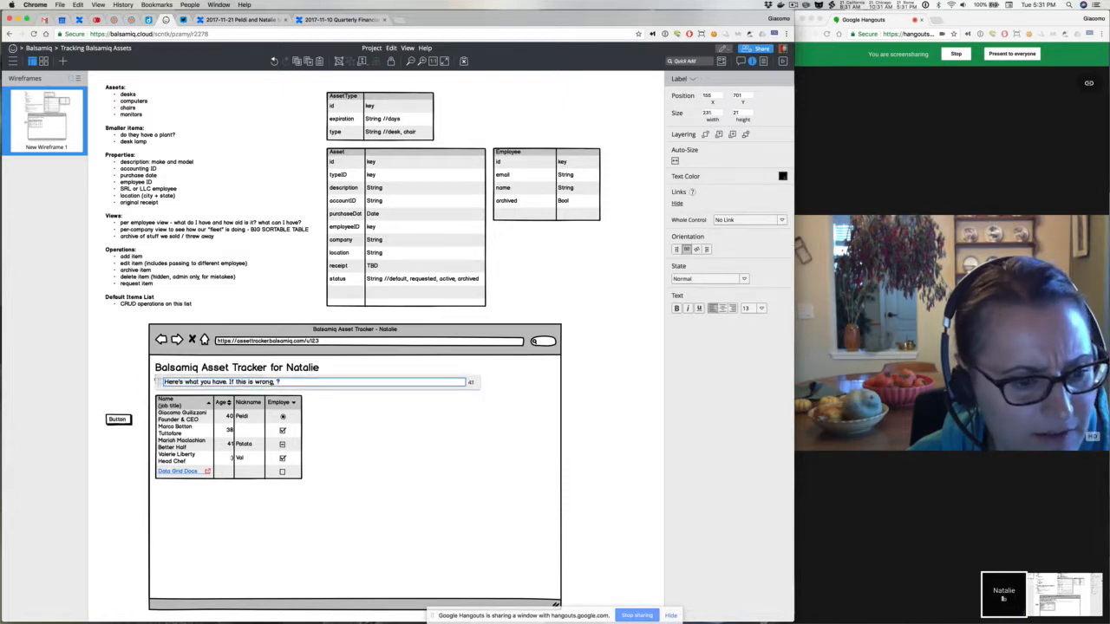
key("BackSpace")
type("talk to your admin!")
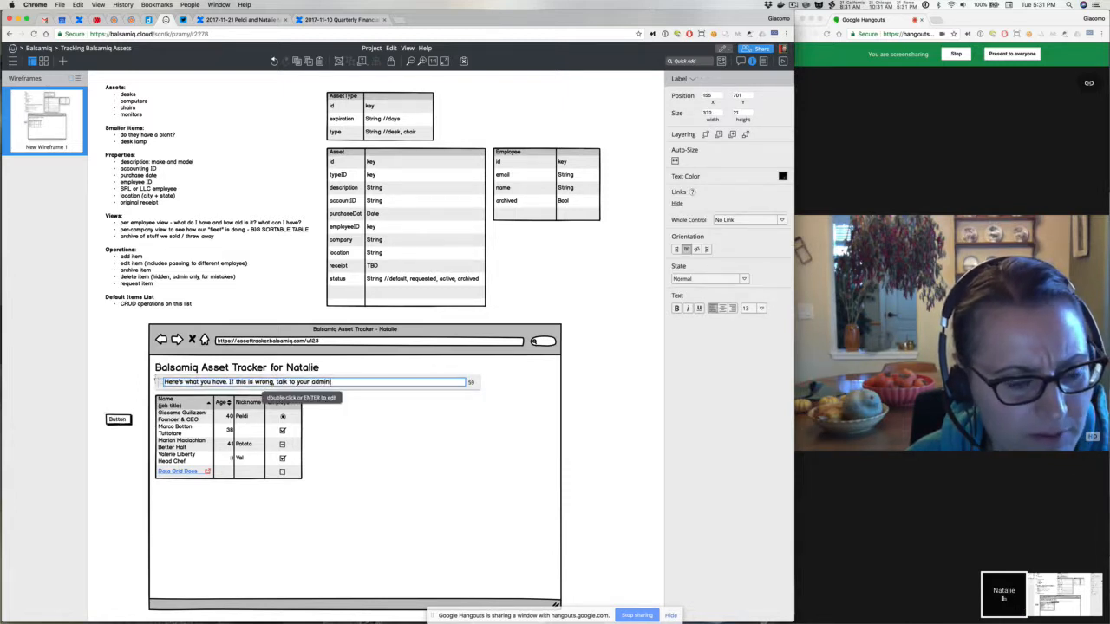
left_click(130, 367)
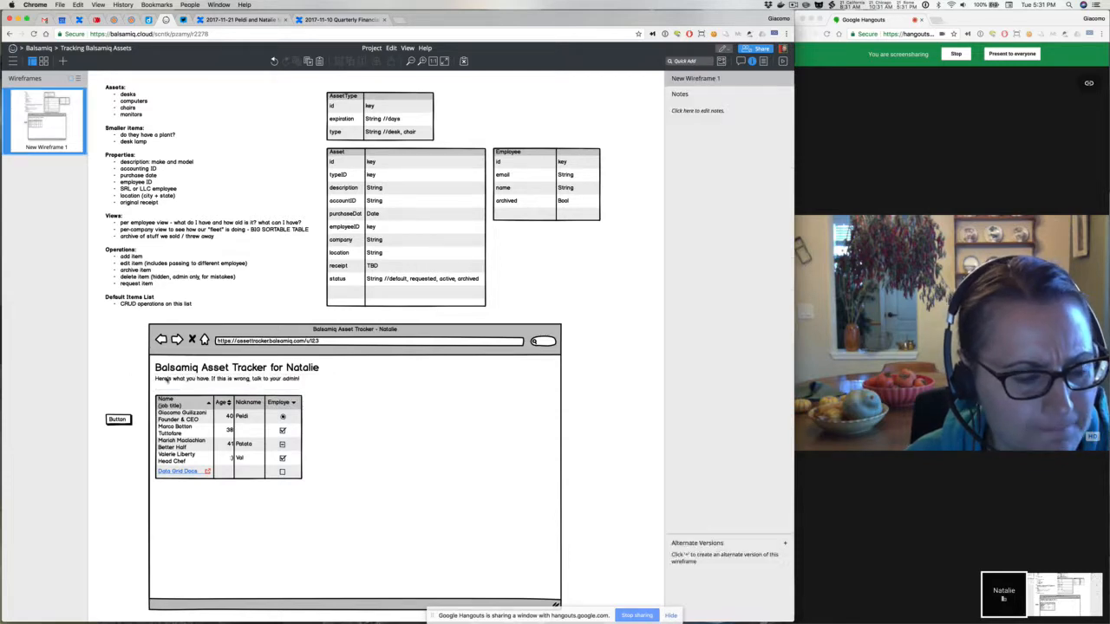
Finish the label with 'to fix it!' and nudge the data grid up toward it
double_click(214, 383)
key("Right")
key("BackSpace")
type("to")
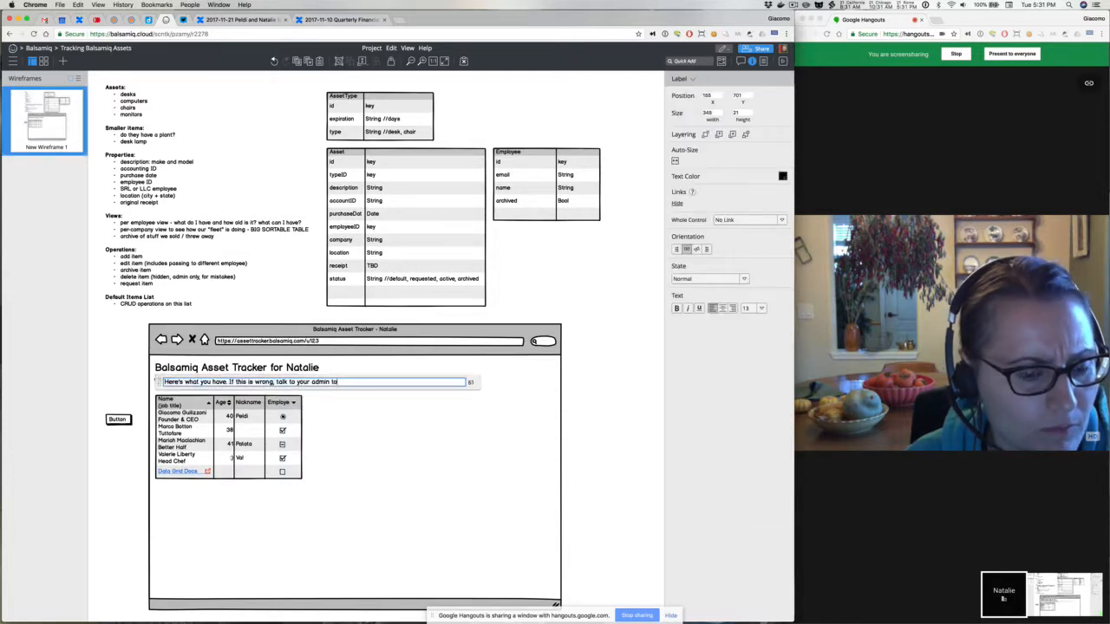
type(" fix it!")
left_click(127, 371)
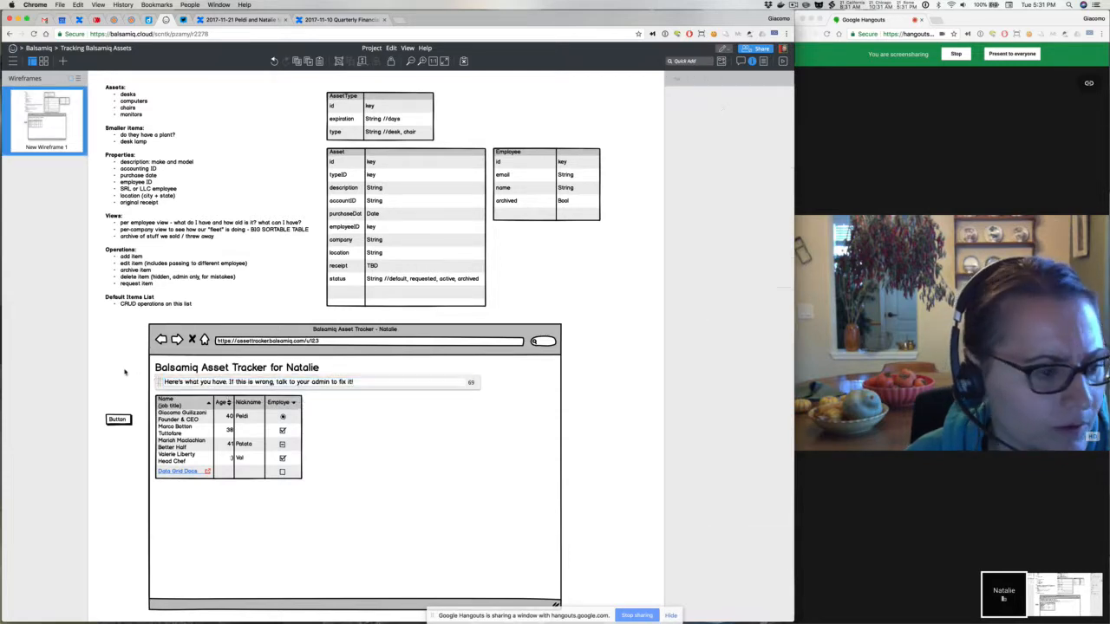
left_click_drag(178, 417, 177, 406)
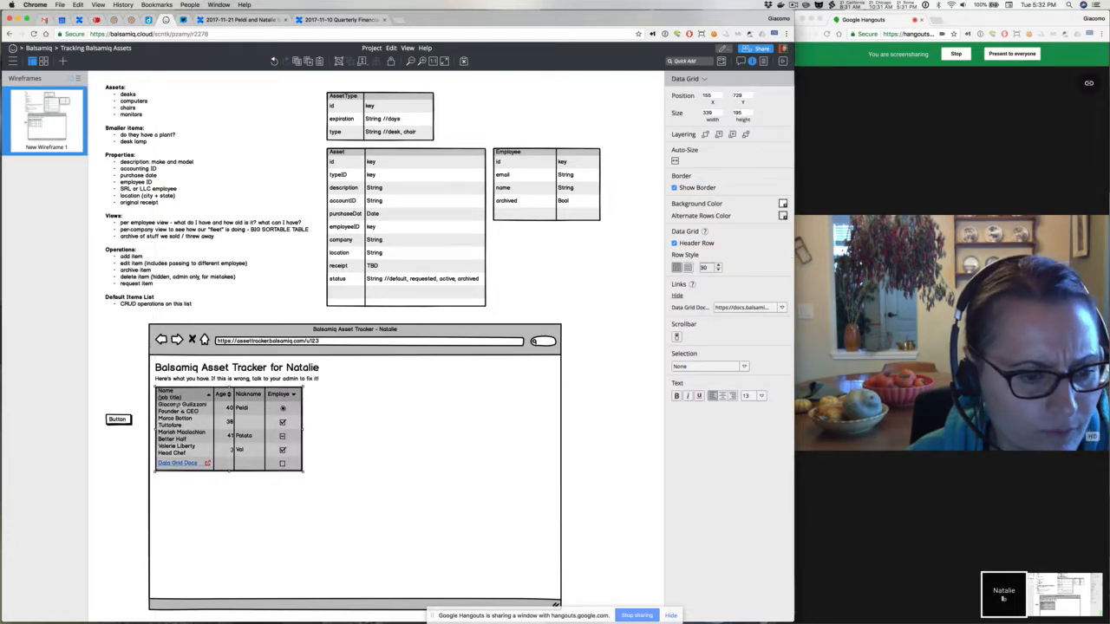
Set the grid's header columns to Item, Type, Description, Purchase Date
double_click(178, 407)
type("It")
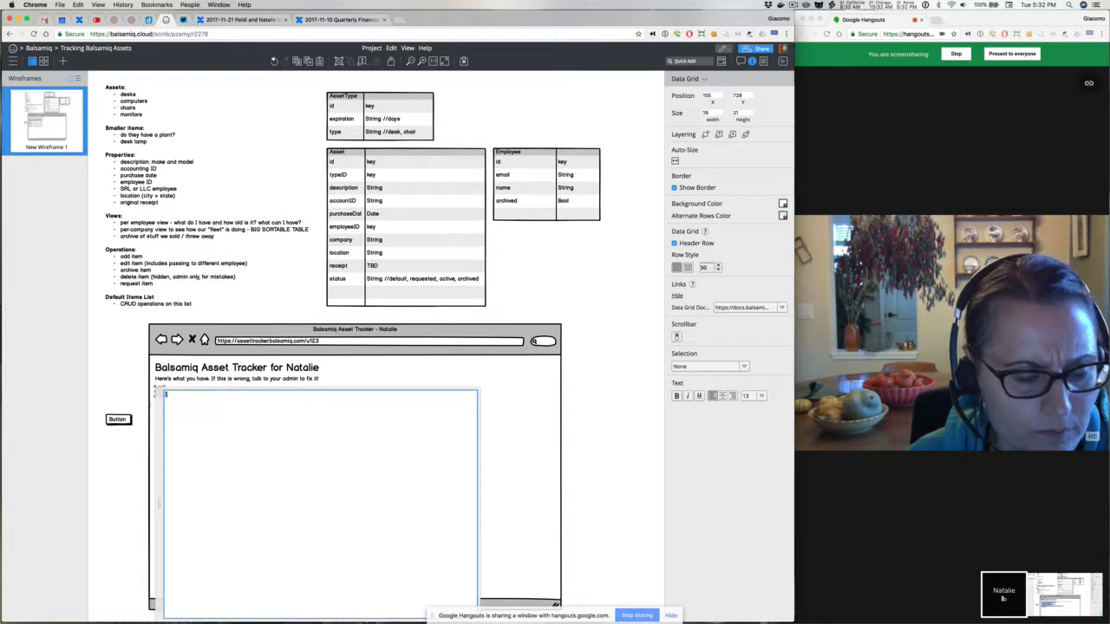
type("em")
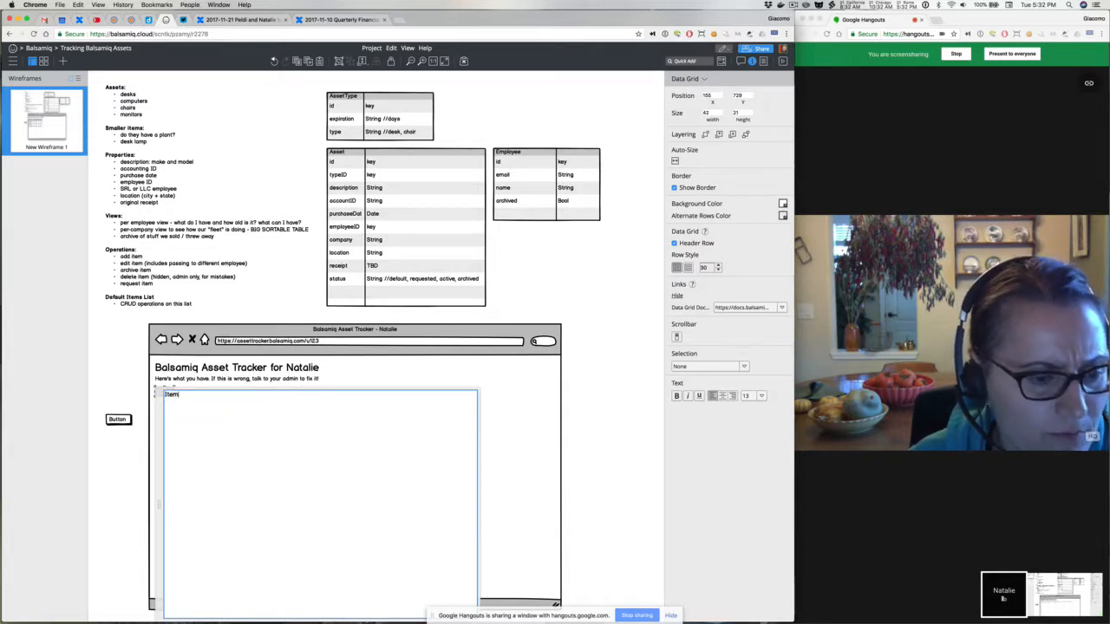
type(", T")
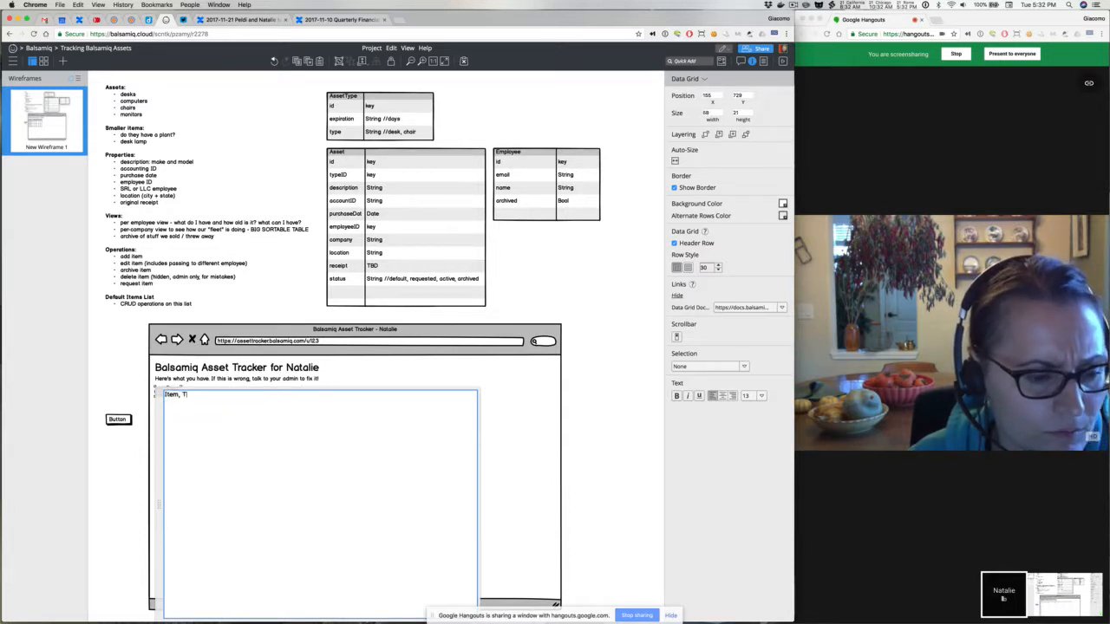
type("ype, Description")
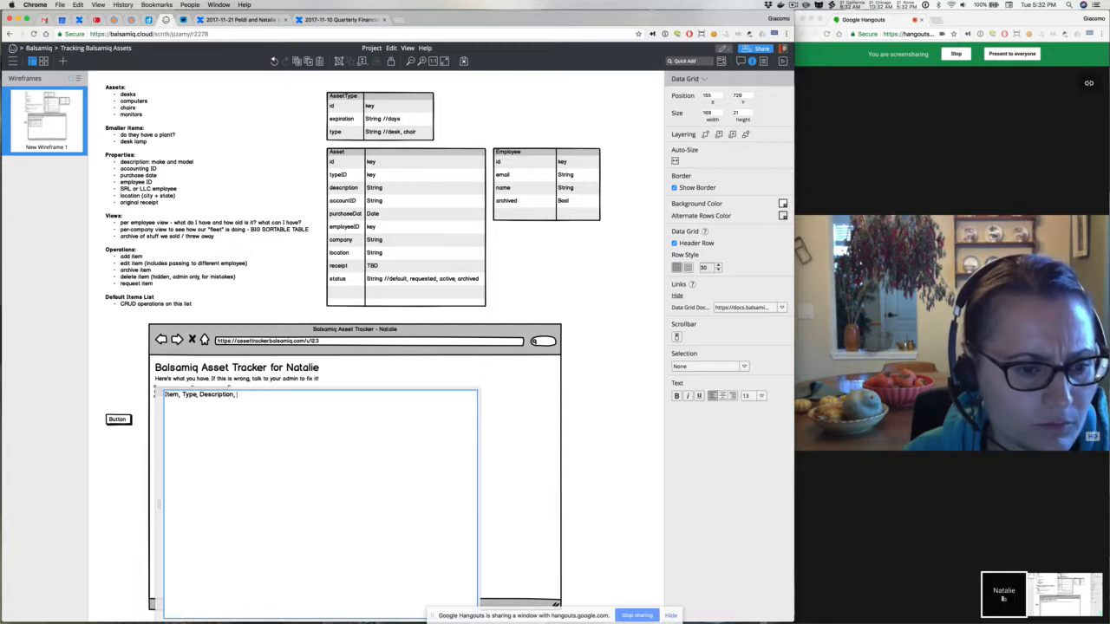
type(", pr")
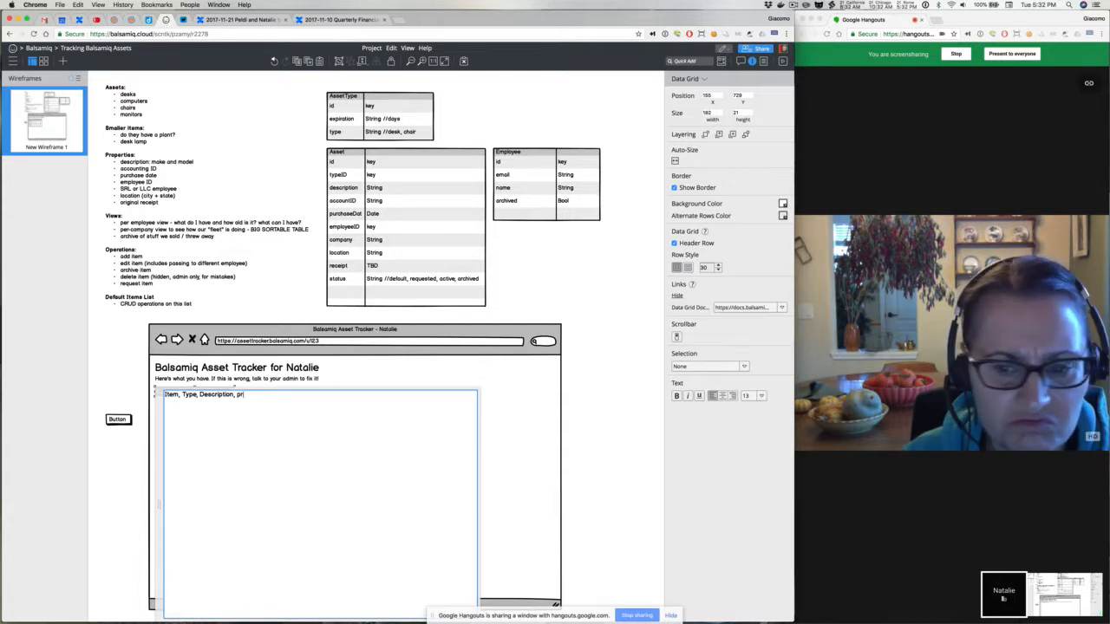
key("BackSpace")
type("Purcha")
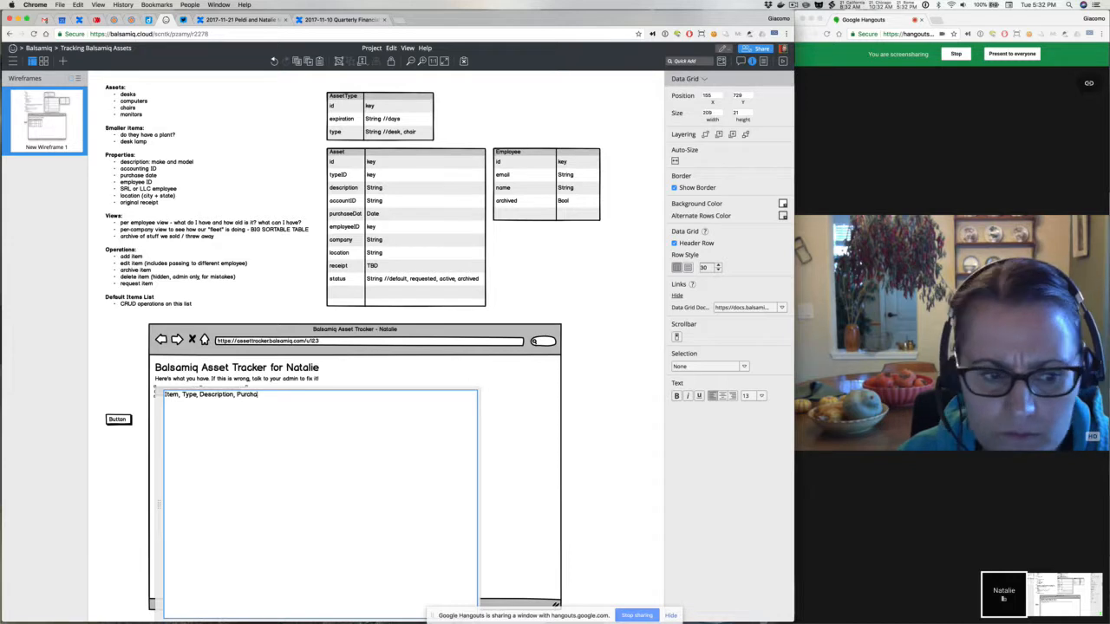
type("se Date,")
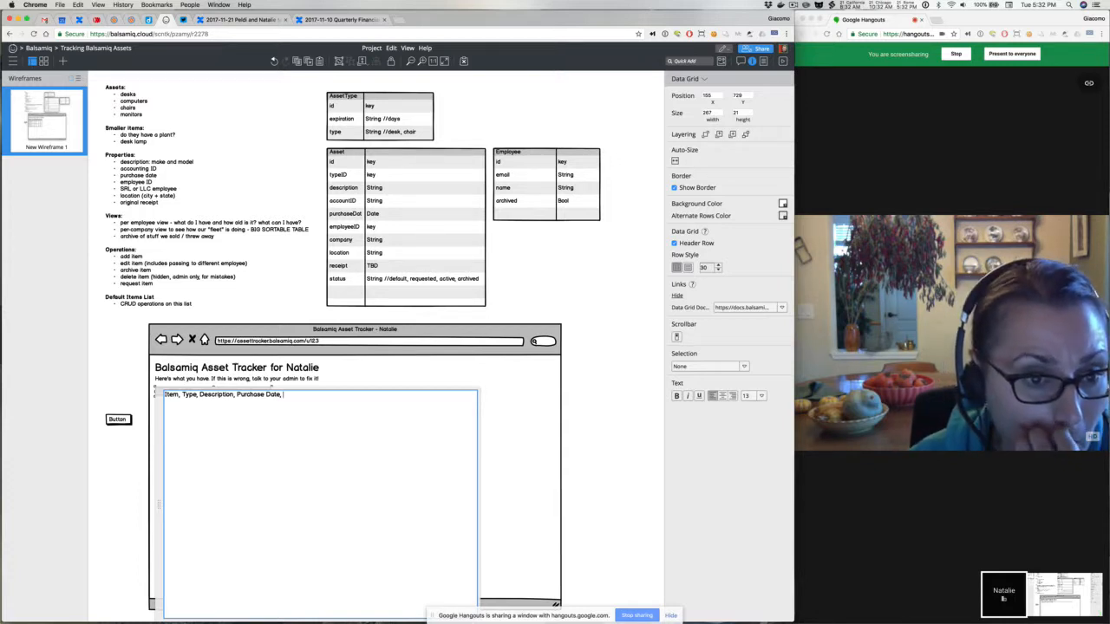
type("Day")
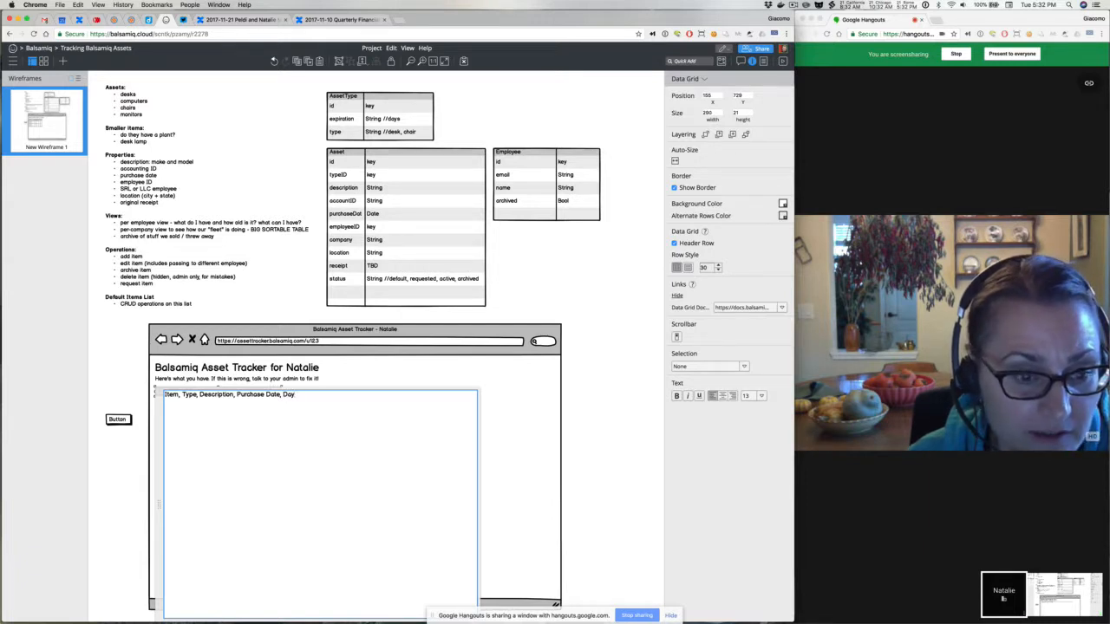
key("BackSpace")
key("BackSpace")
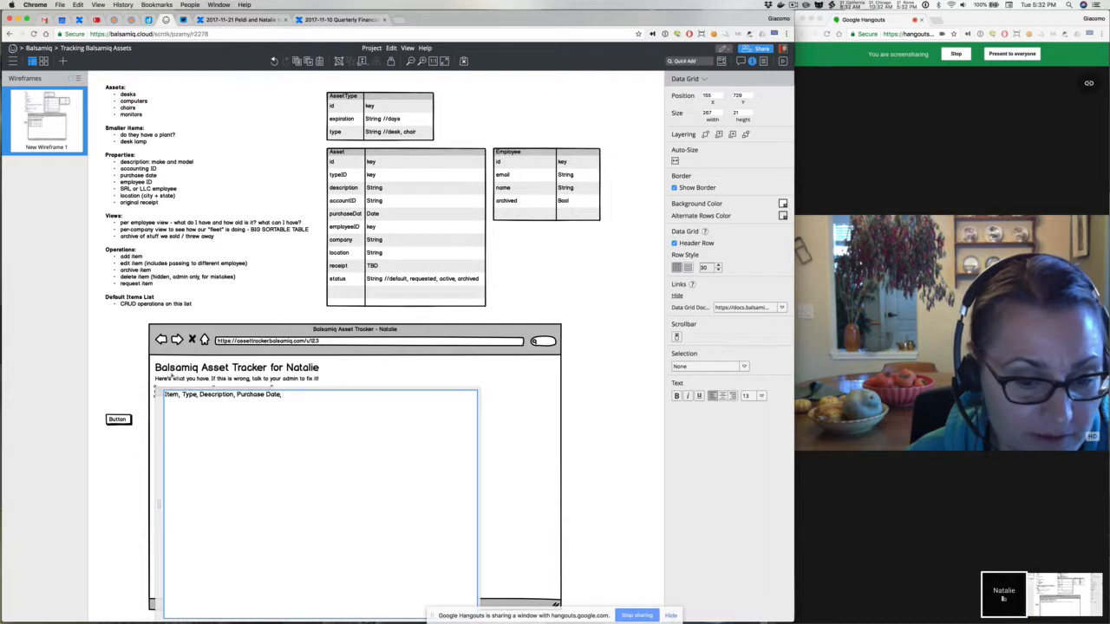
left_click(253, 306)
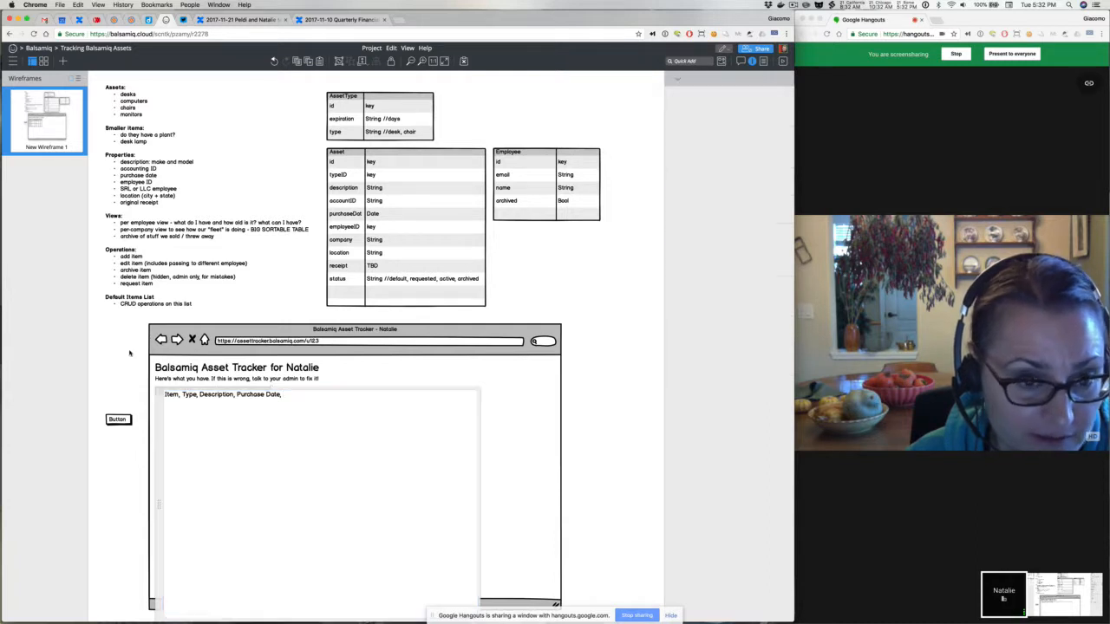
Add 'company, String' and 'location, String' rows to the Employee table
left_click(377, 259)
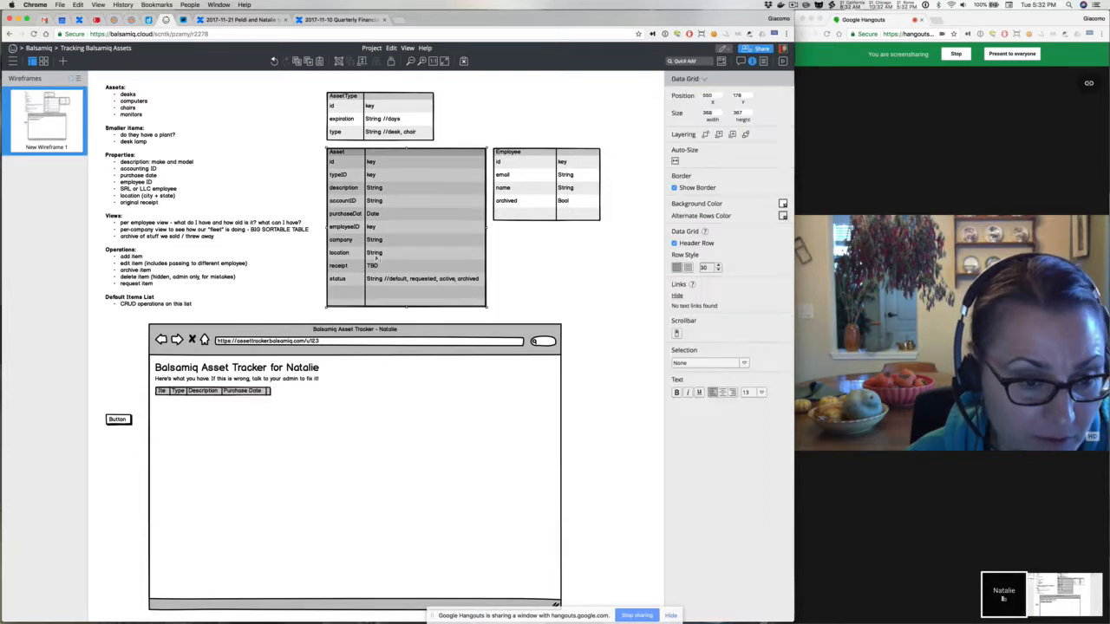
left_click(542, 198)
double_click(541, 199)
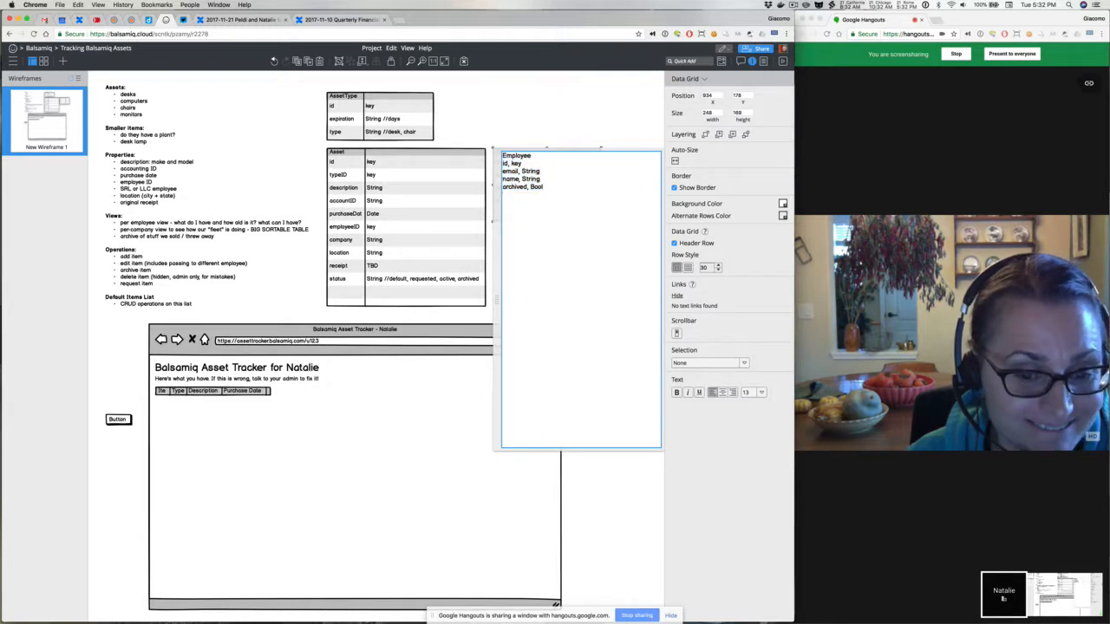
type("locati")
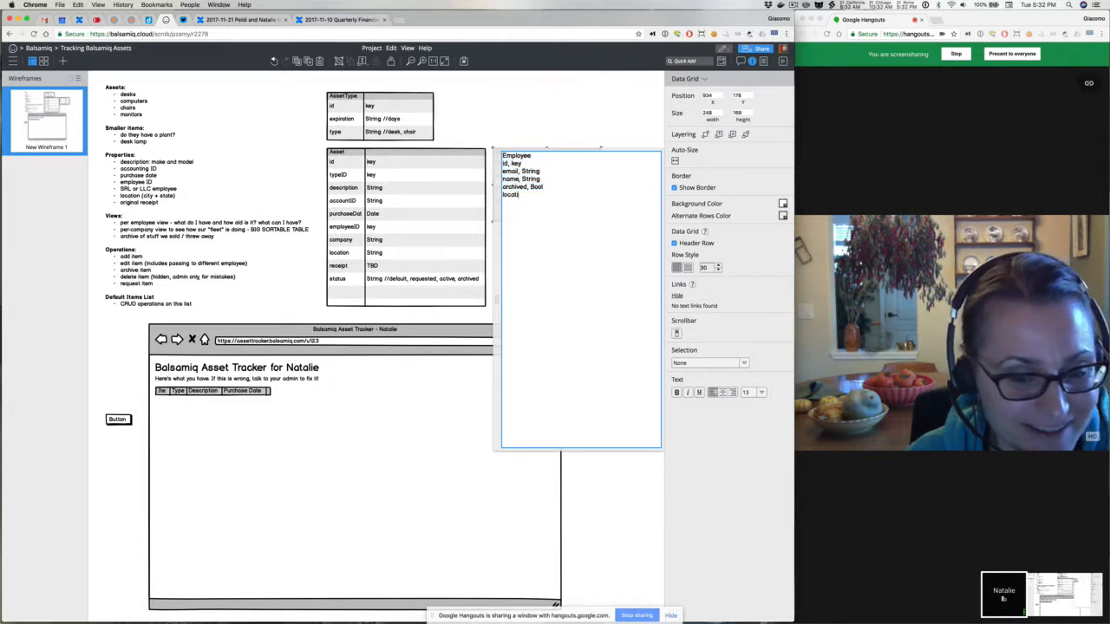
type("on, String")
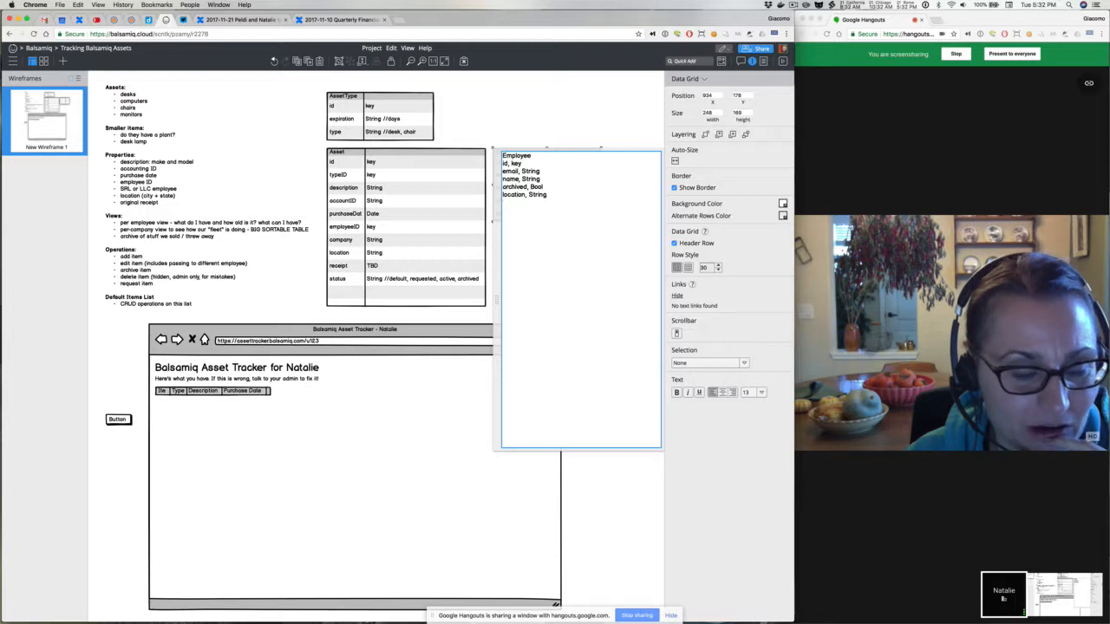
key("Up")
key("Return")
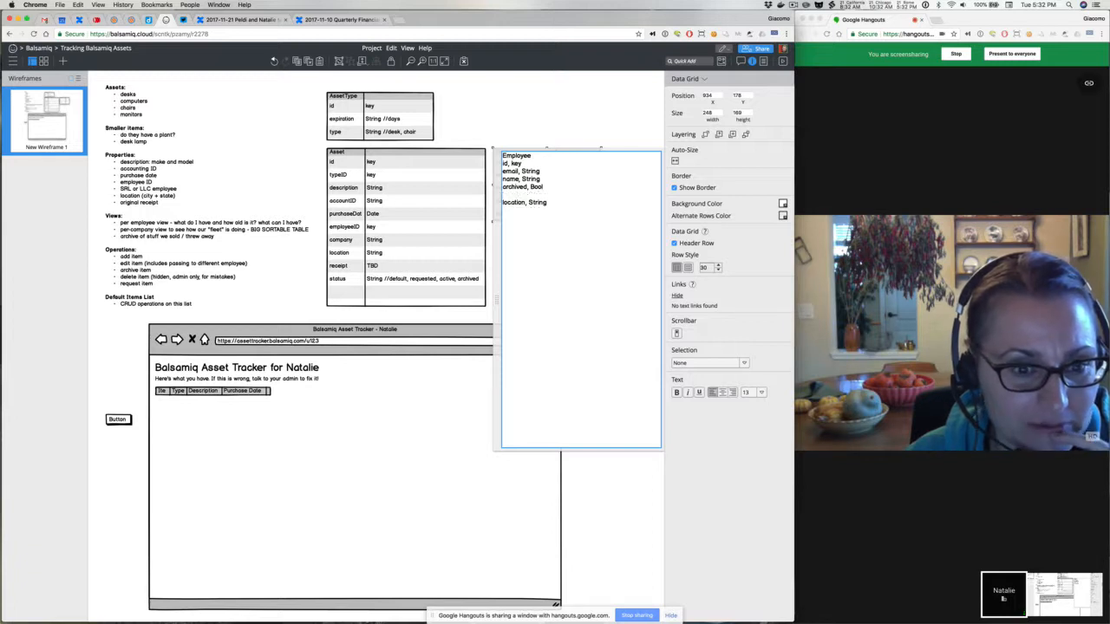
type("company, String")
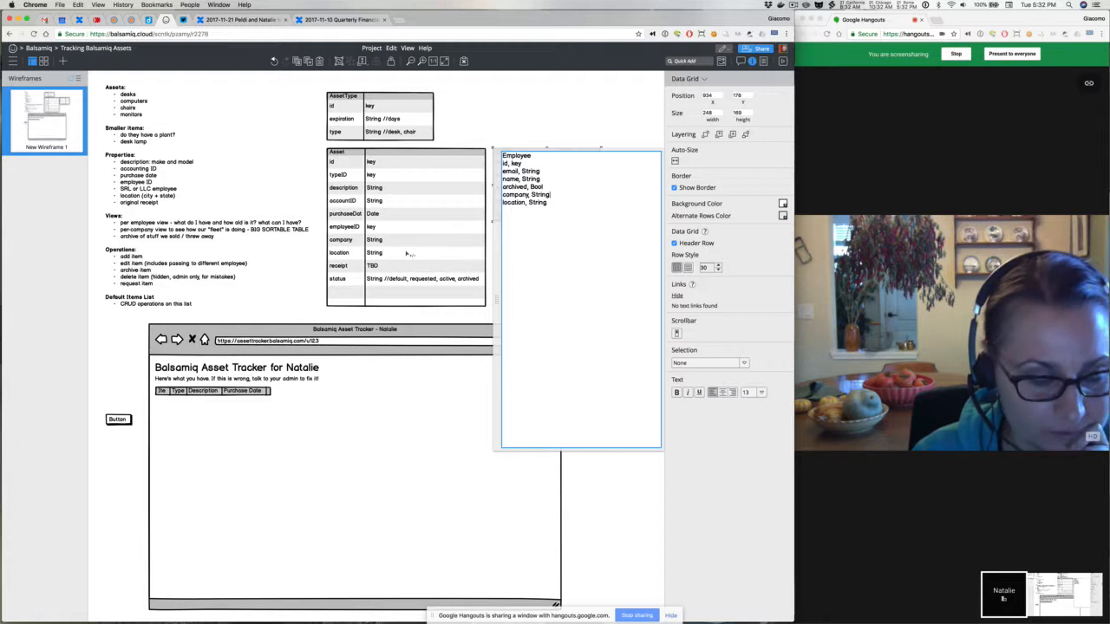
left_click(386, 250)
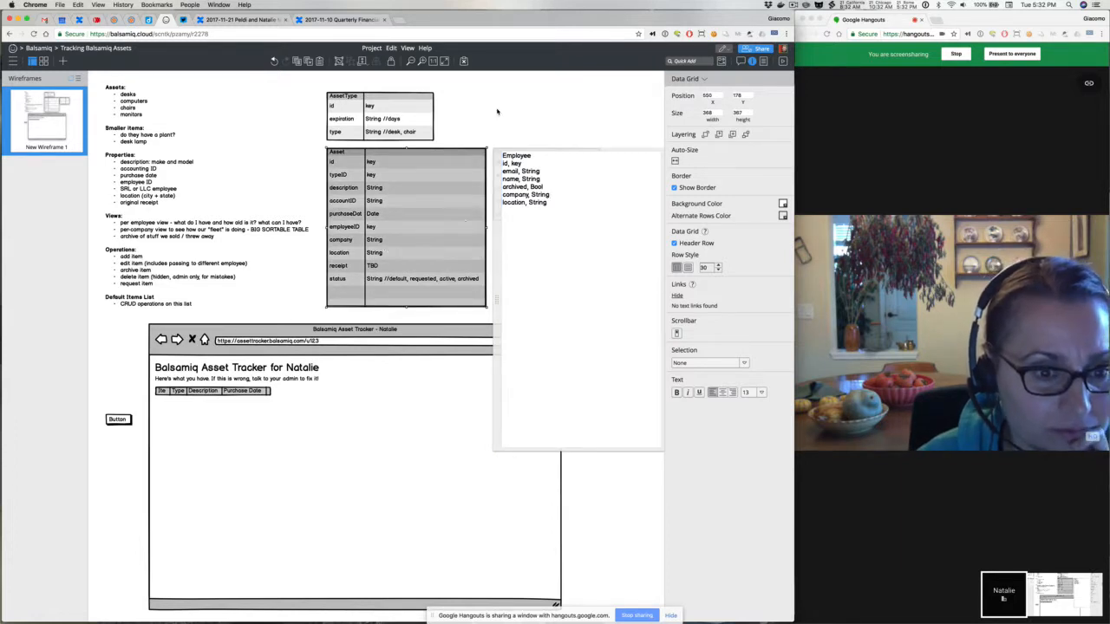
left_click(503, 123)
Make the Employee table taller and delete the company and location lines from the Asset table
left_click(424, 242)
left_click(529, 216)
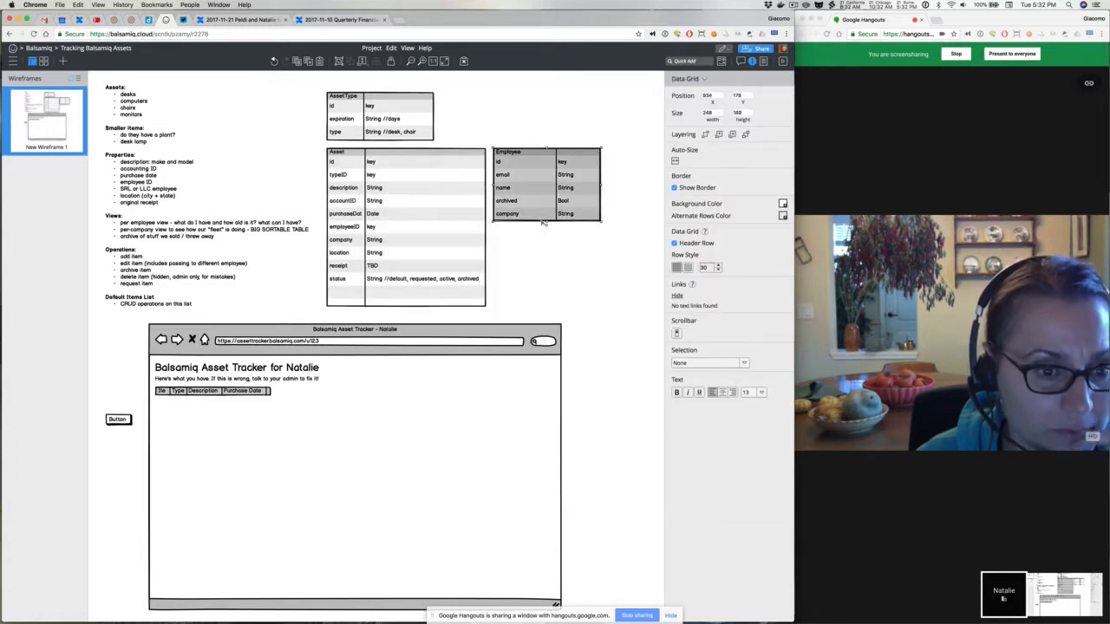
left_click_drag(546, 220, 546, 254)
double_click(434, 250)
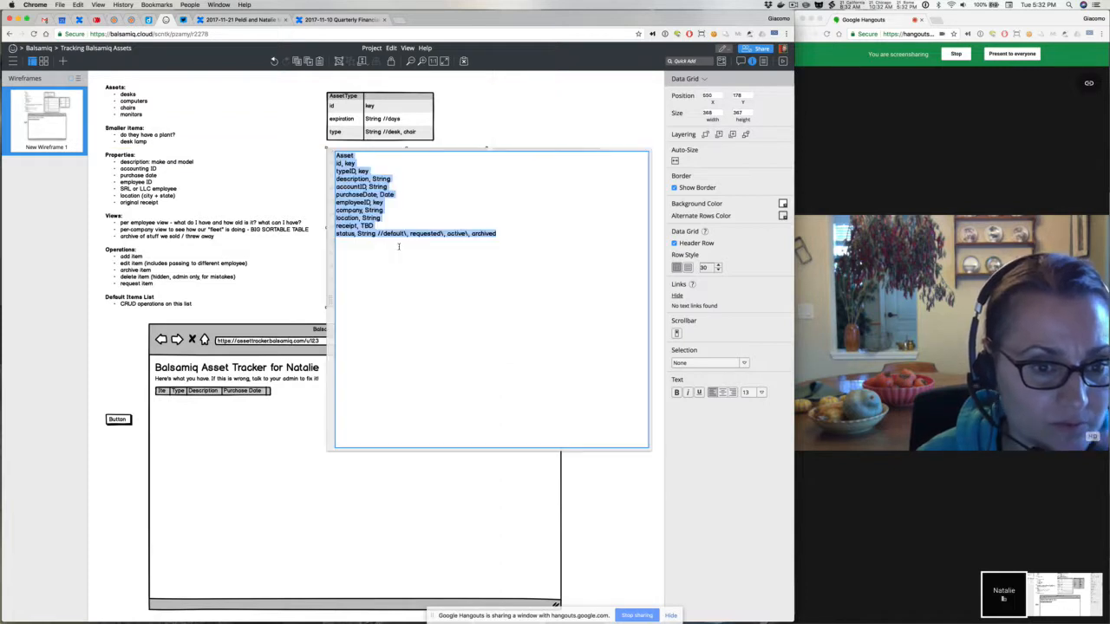
left_click(382, 219)
left_click_drag(383, 219, 331, 212)
key("BackSpace")
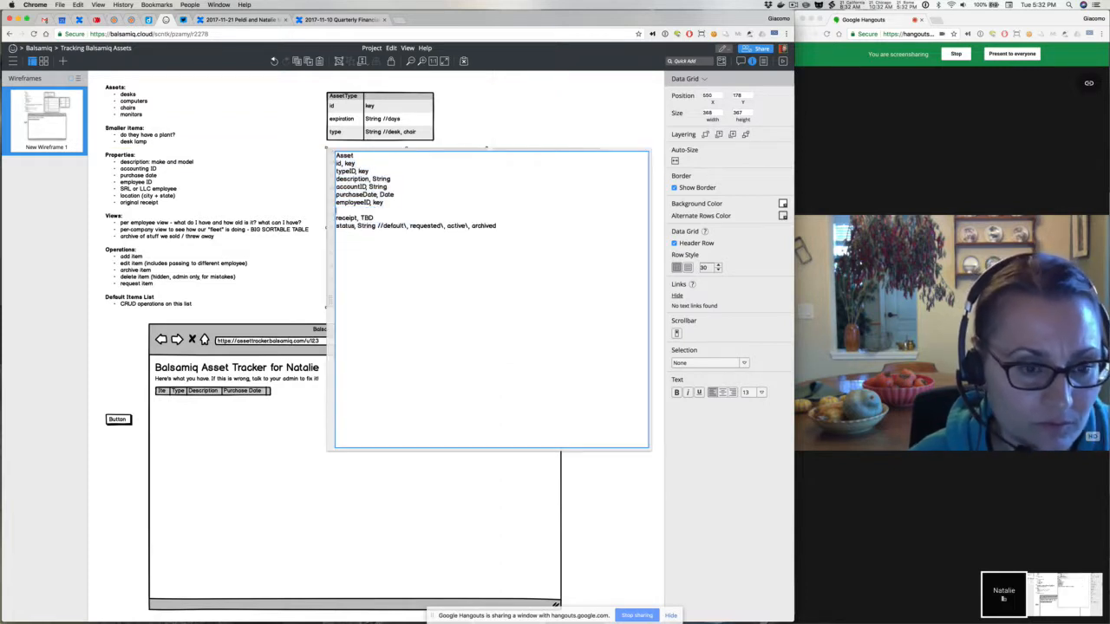
key("BackSpace")
left_click(510, 119)
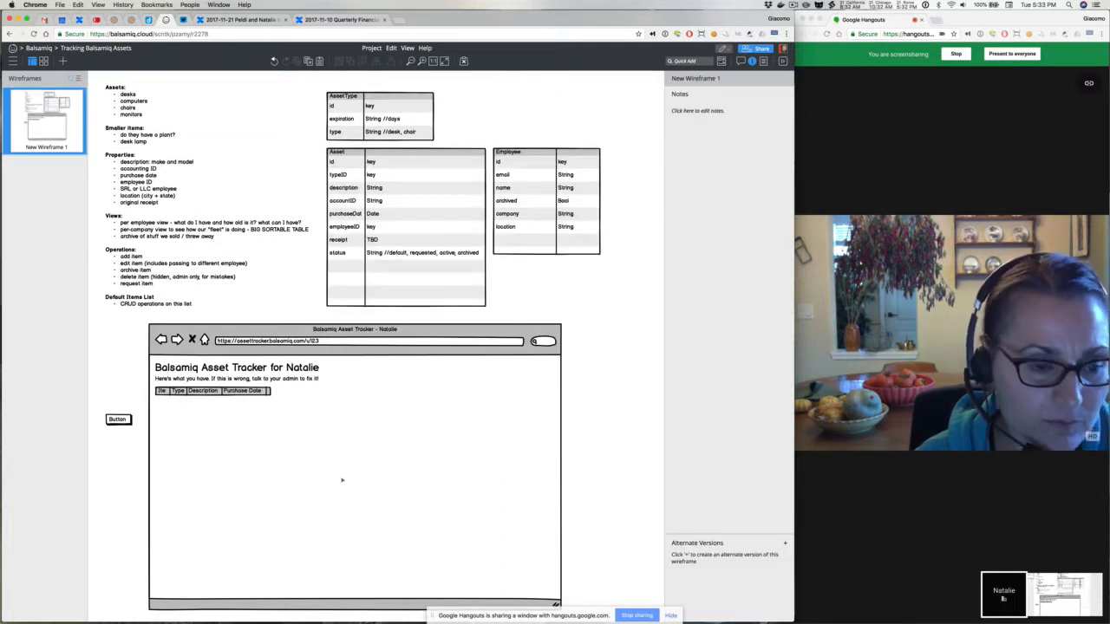
Add a 'Days until you can buy a new one' column after Purchase Date
double_click(258, 394)
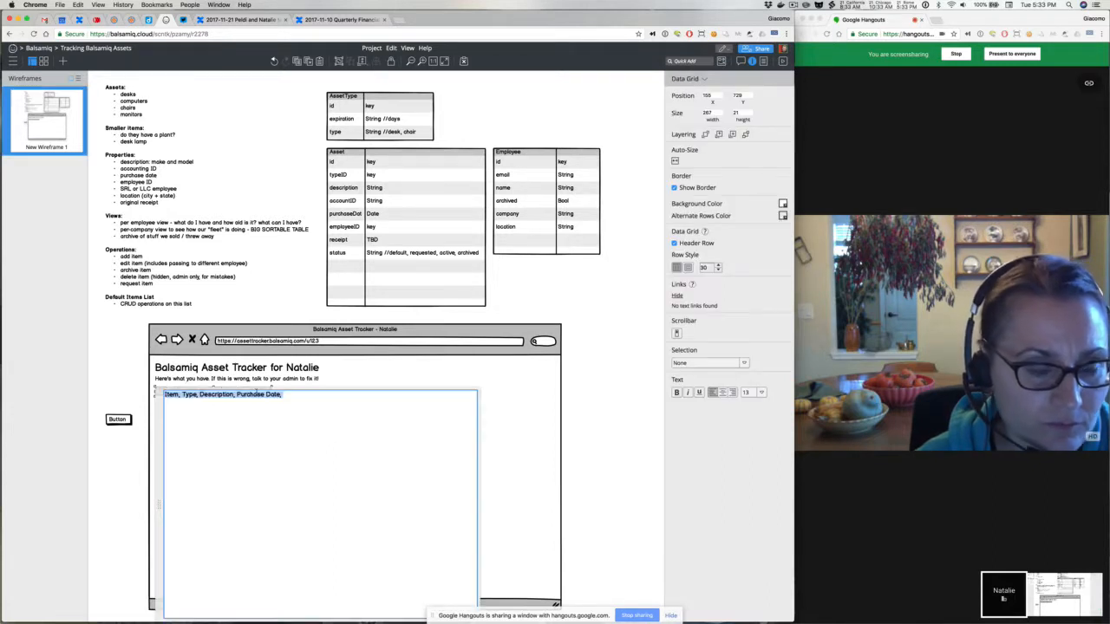
left_click(295, 403)
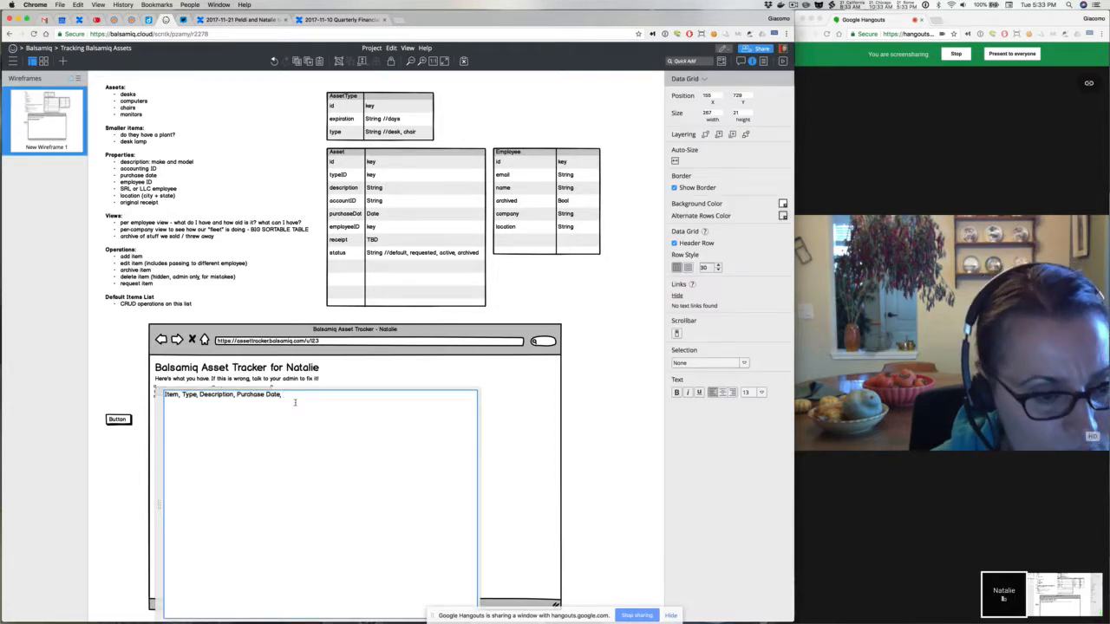
type("Days unti")
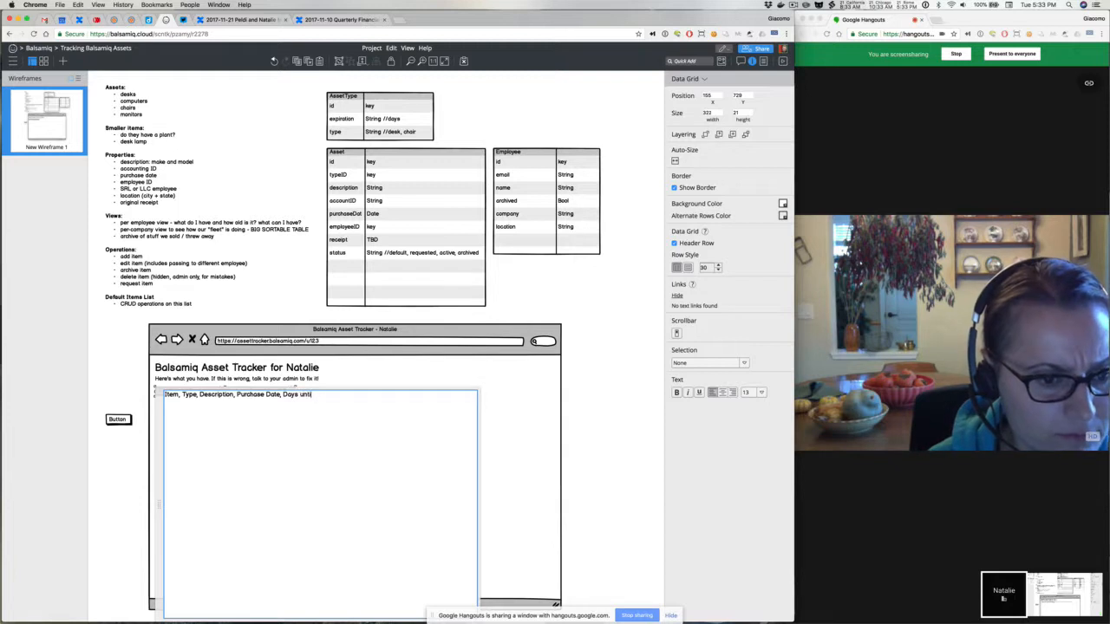
type("l you can b")
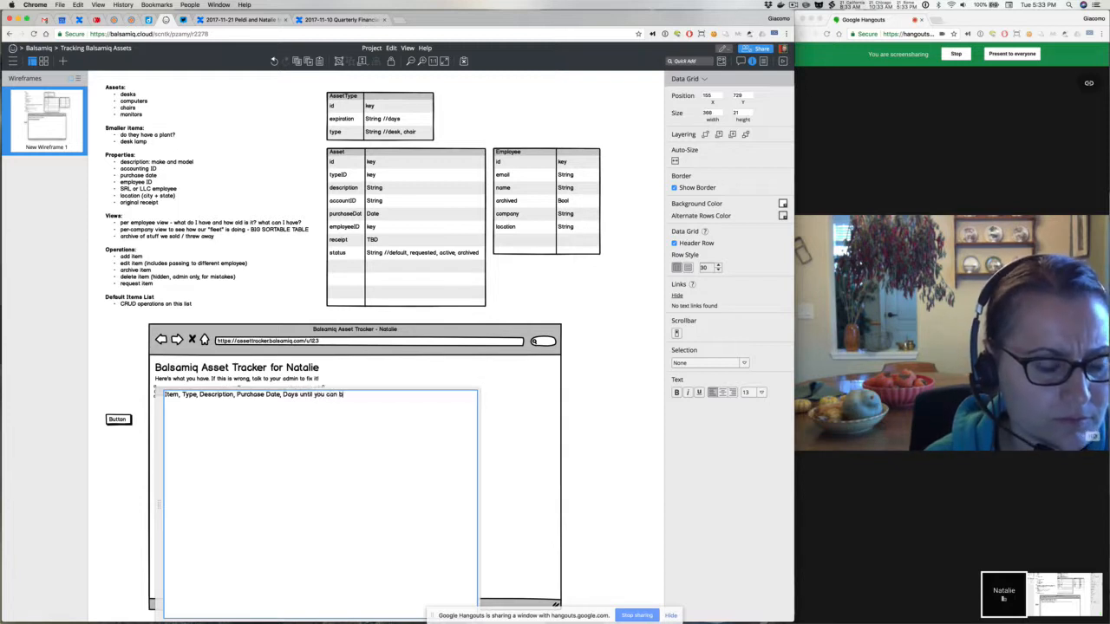
type("uy a new one")
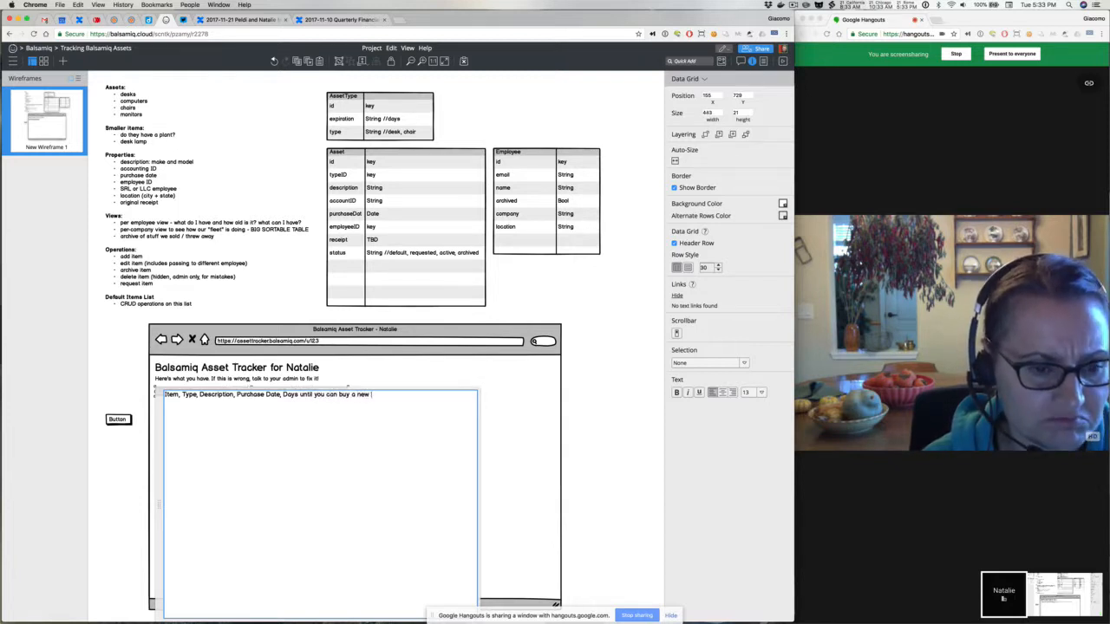
left_click(114, 354)
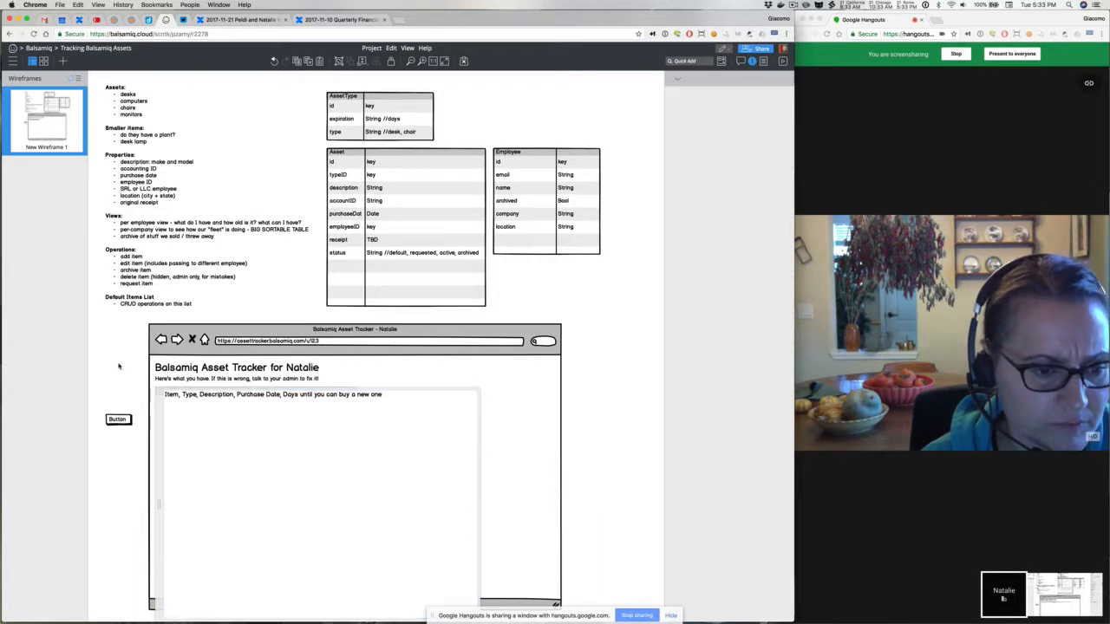
Enlarge the asset grid, making it taller with empty rows and wider across the page
left_click(255, 394)
left_click_drag(254, 394, 257, 466)
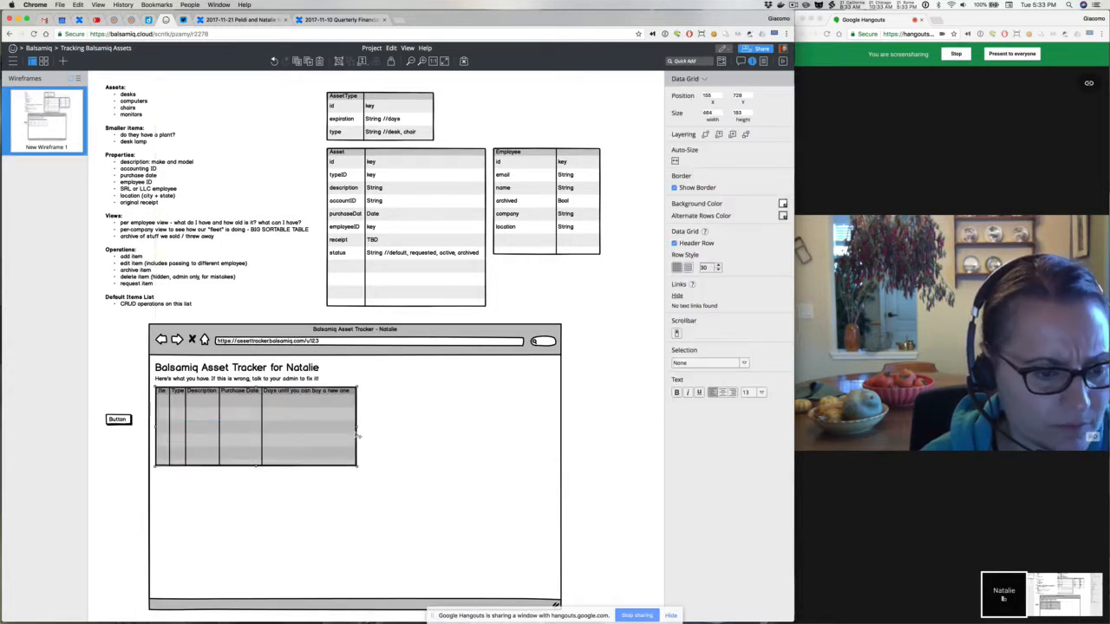
left_click_drag(357, 431, 557, 430)
left_click(116, 389)
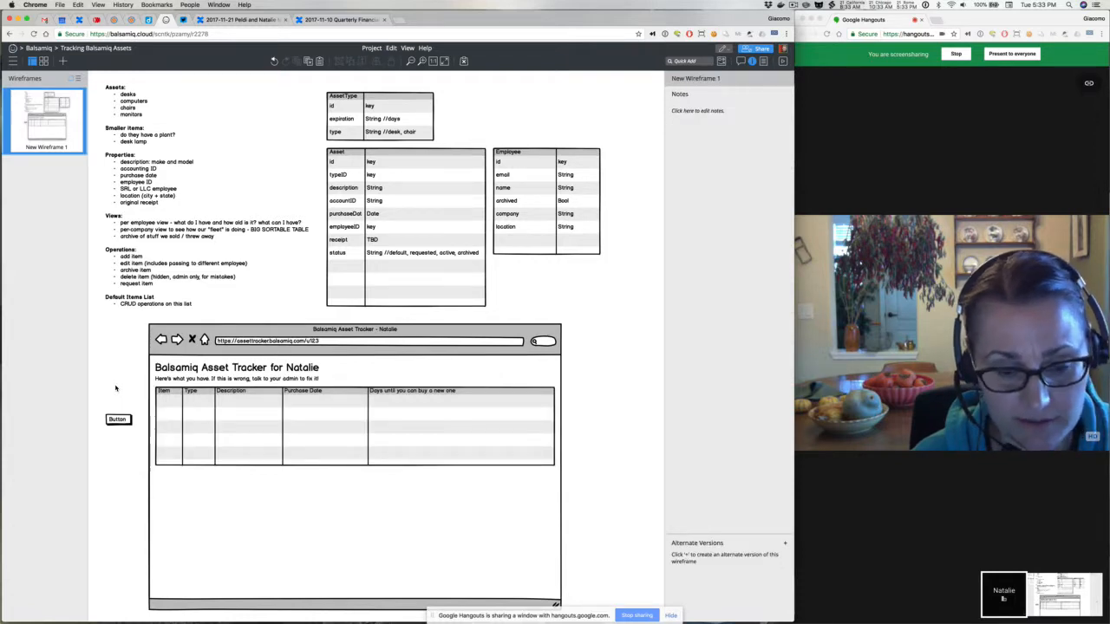
Review the new header text unchanged, then move the button next to the page title
left_click(247, 417)
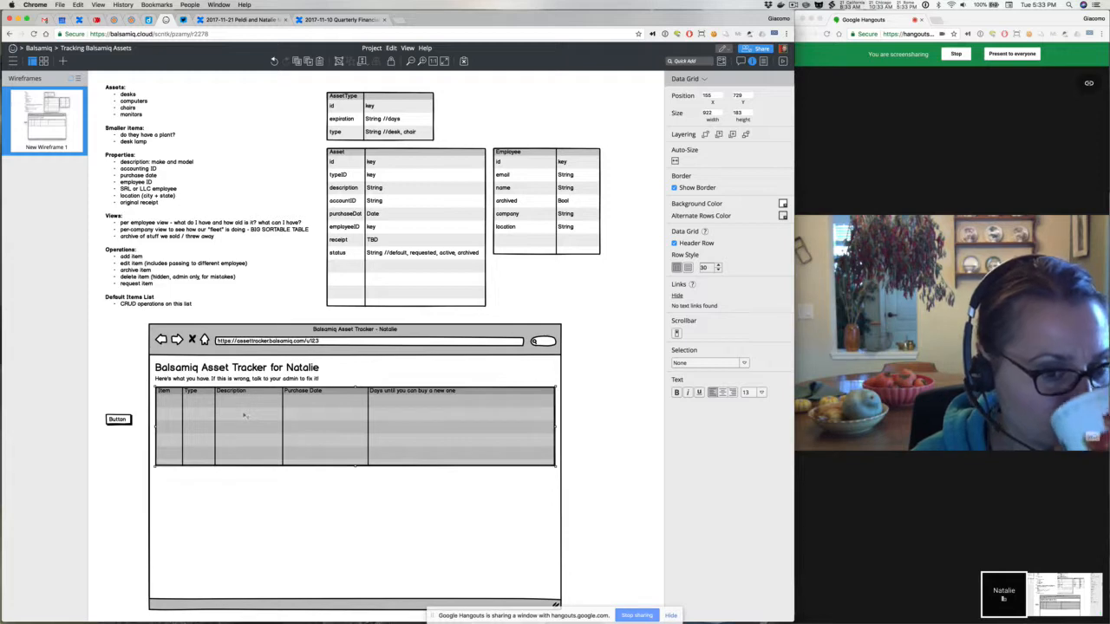
double_click(300, 410)
key("End")
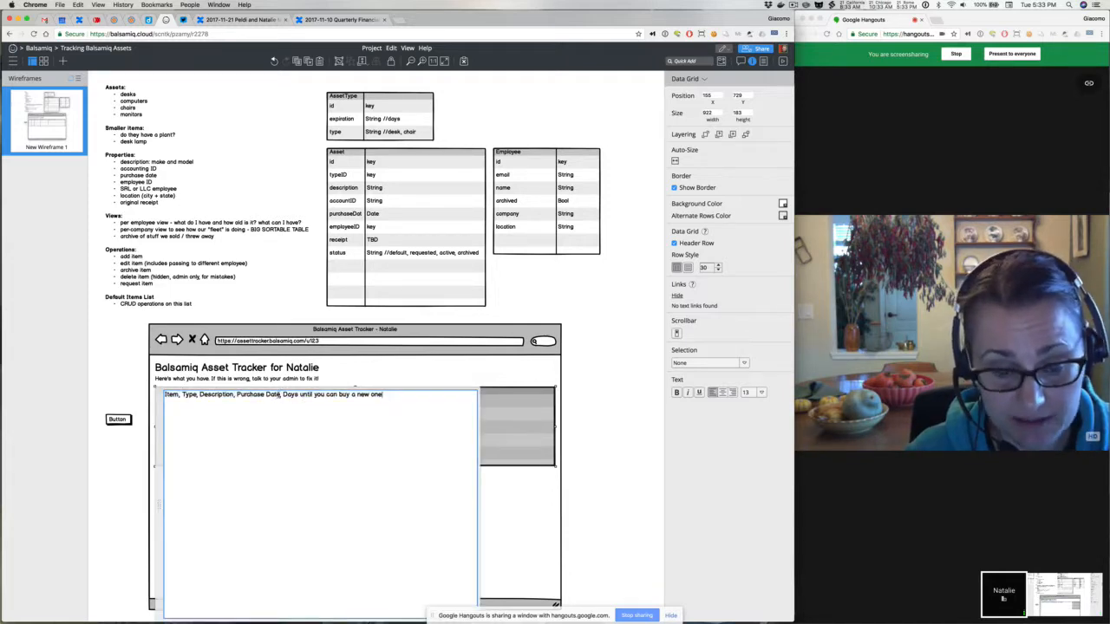
left_click_drag(281, 394, 398, 396)
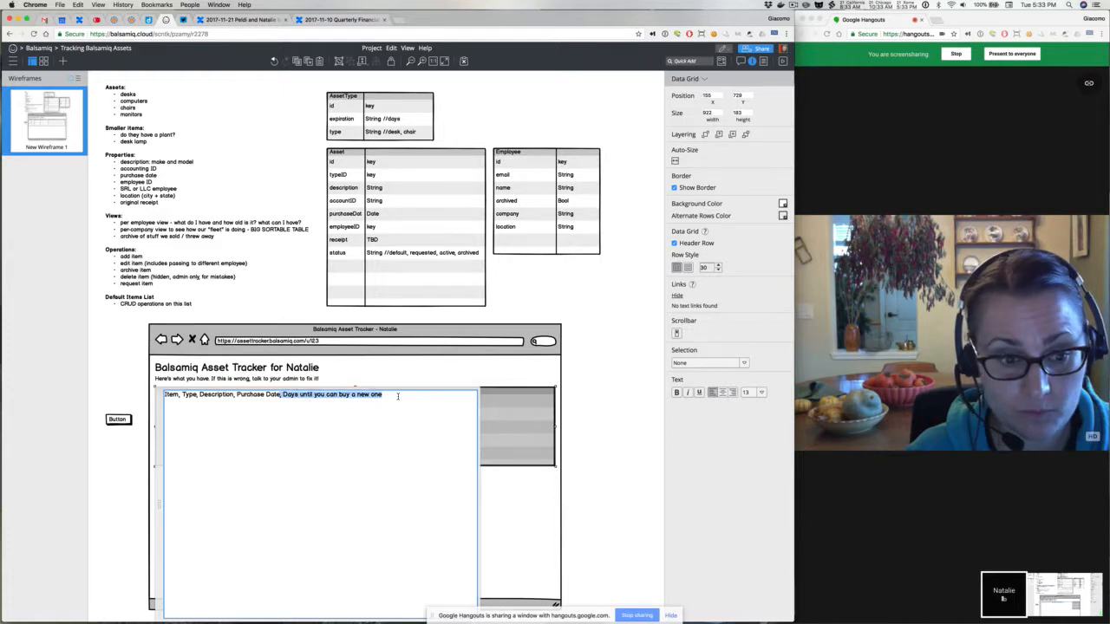
left_click(120, 387)
left_click_drag(130, 420, 540, 369)
double_click(539, 369)
type("Requ")
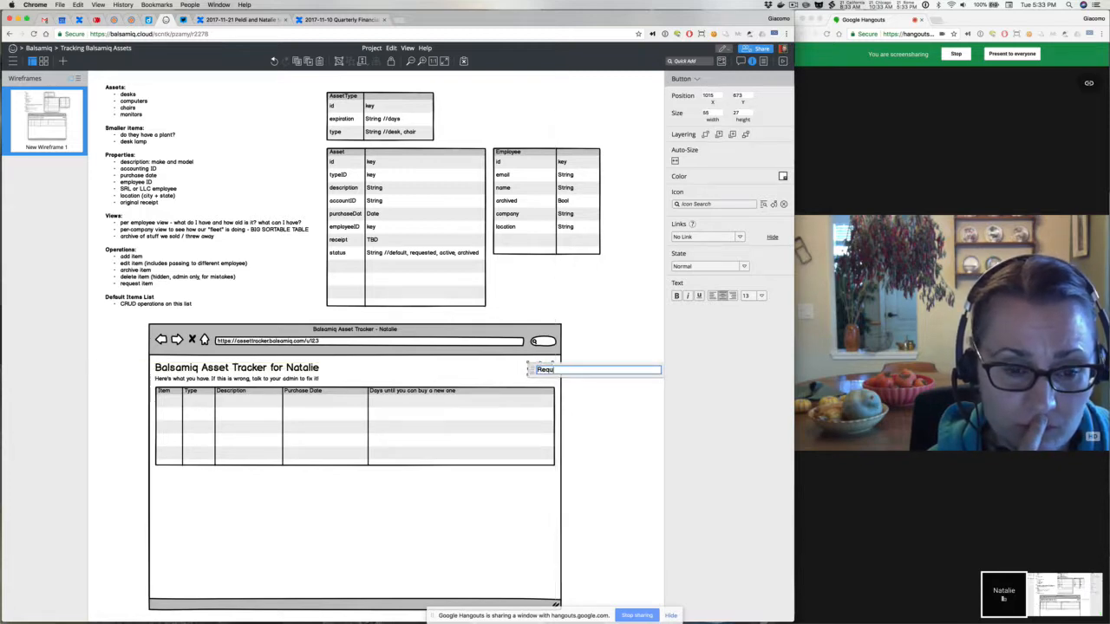
type("est New Item")
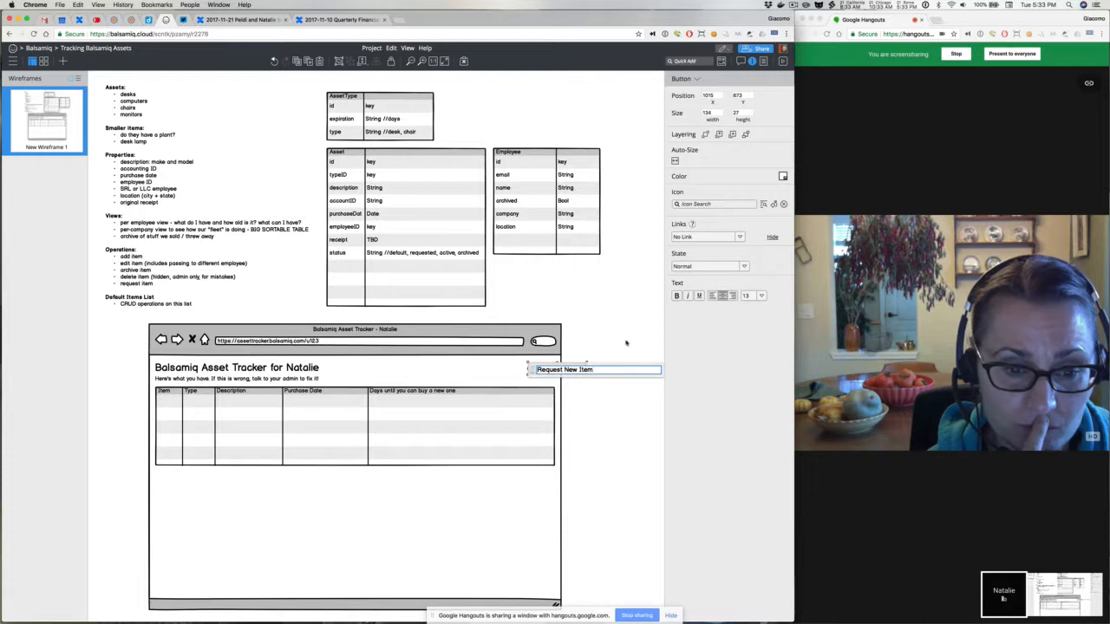
left_click(626, 344)
mouse_move(523, 371)
left_mouse_down()
mouse_move(495, 373)
mouse_move(525, 377)
left_mouse_up()
left_click(581, 379)
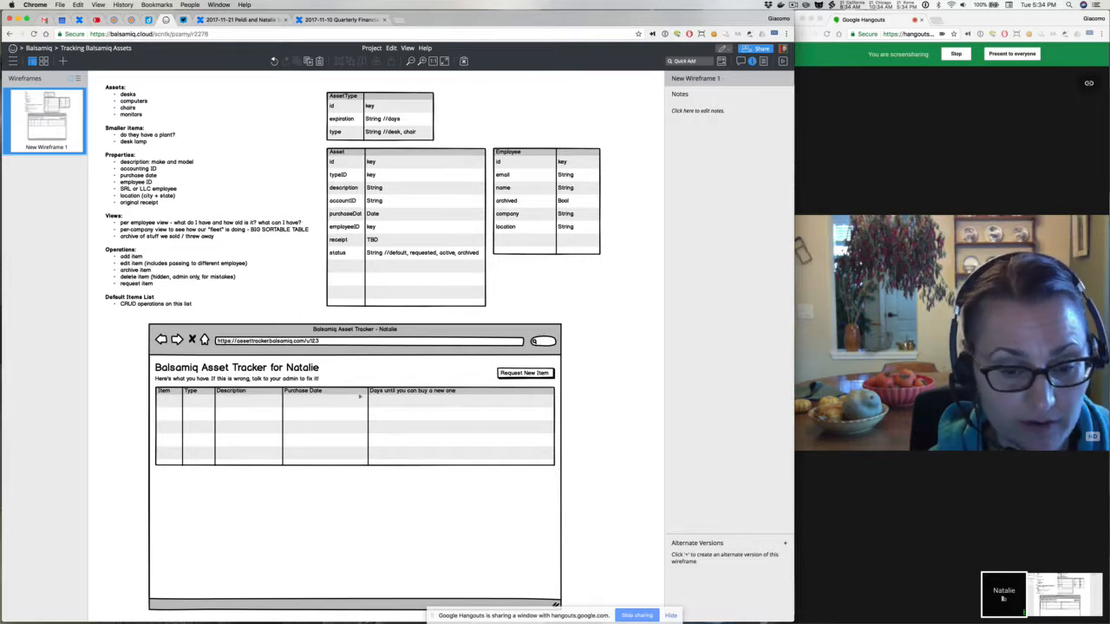
left_click(341, 400)
left_click(262, 378)
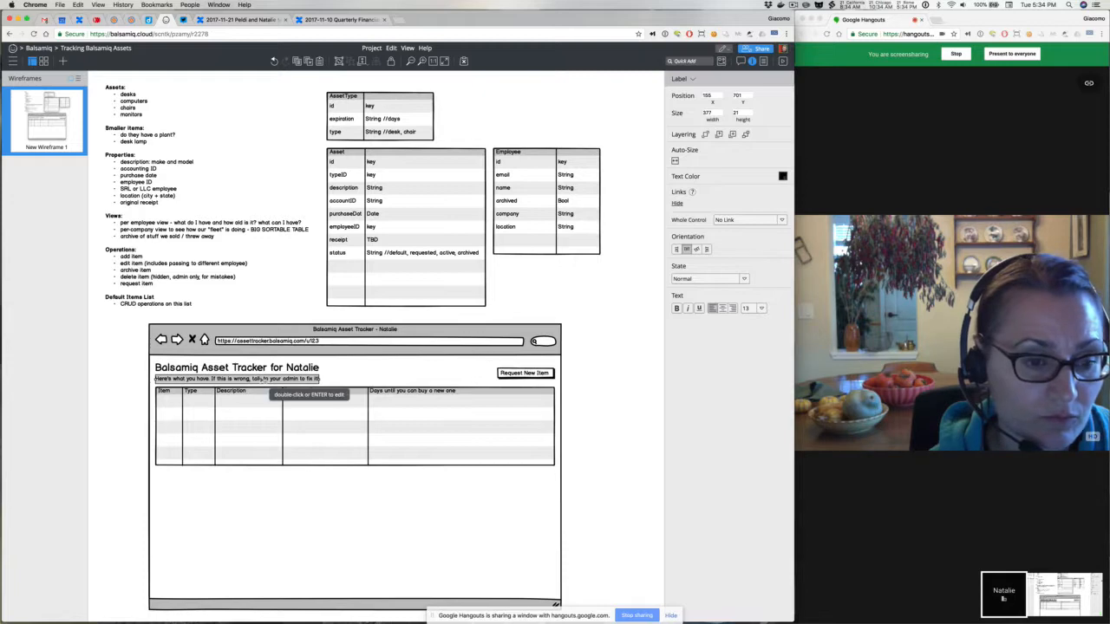
Duplicate the subtitle below the grid and reword it to 'Here's what you could request now'
left_click(113, 382)
left_click(158, 379)
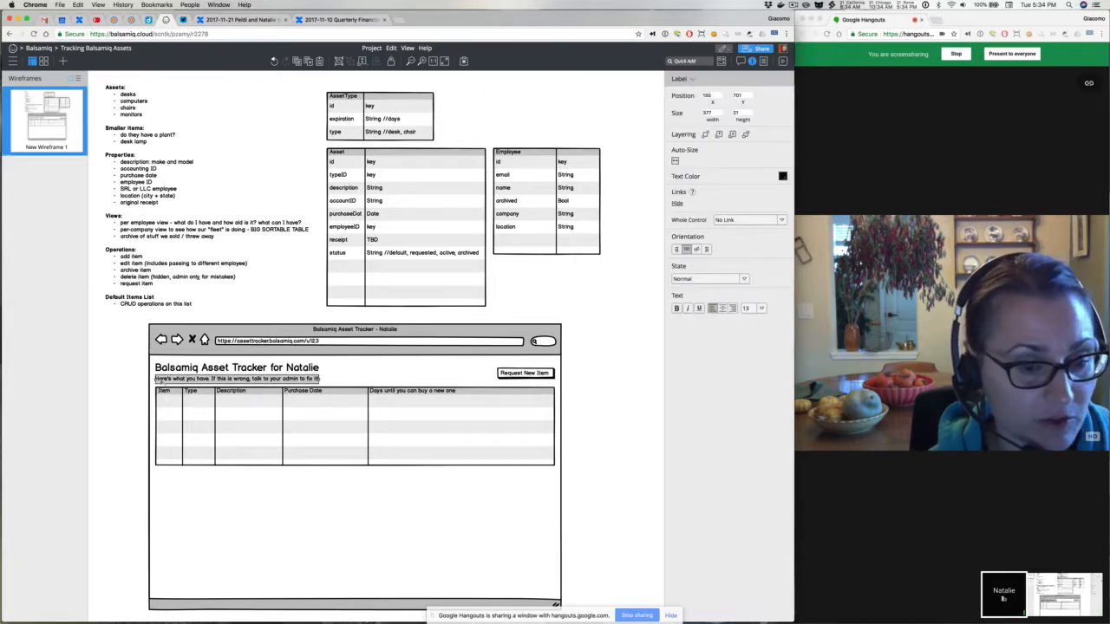
left_click_drag(159, 380, 172, 478)
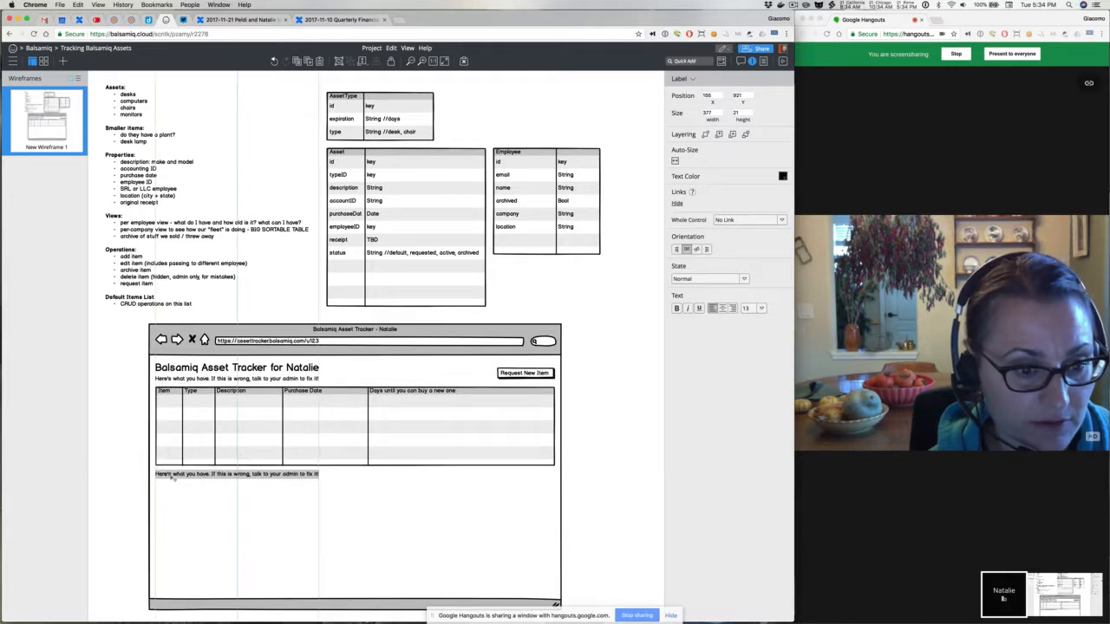
double_click(172, 477)
type("Here's what you")
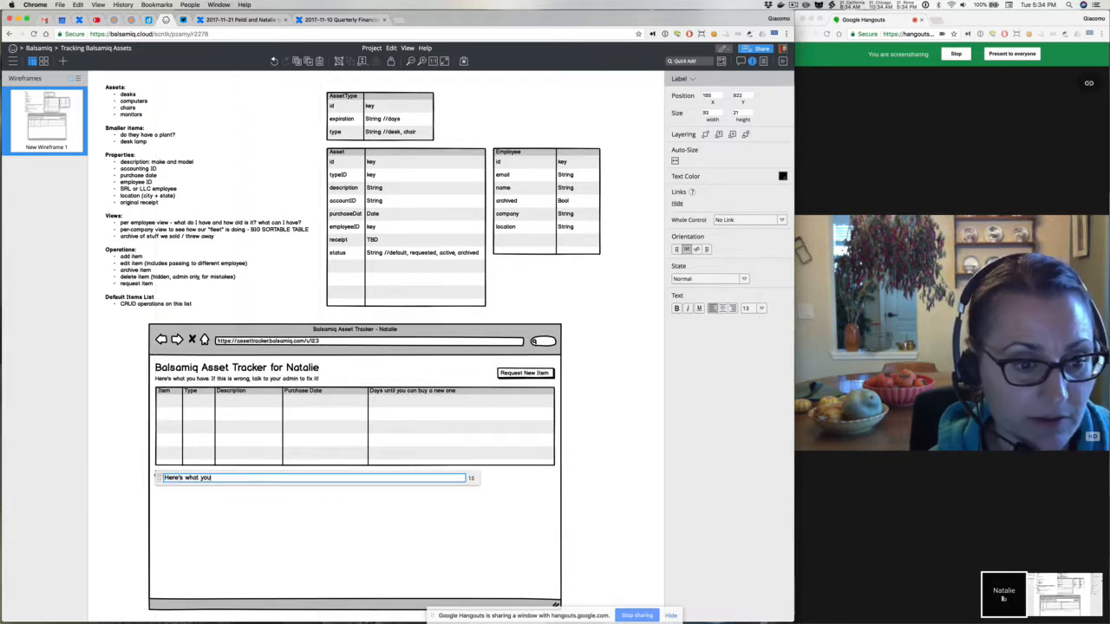
type(" could buy")
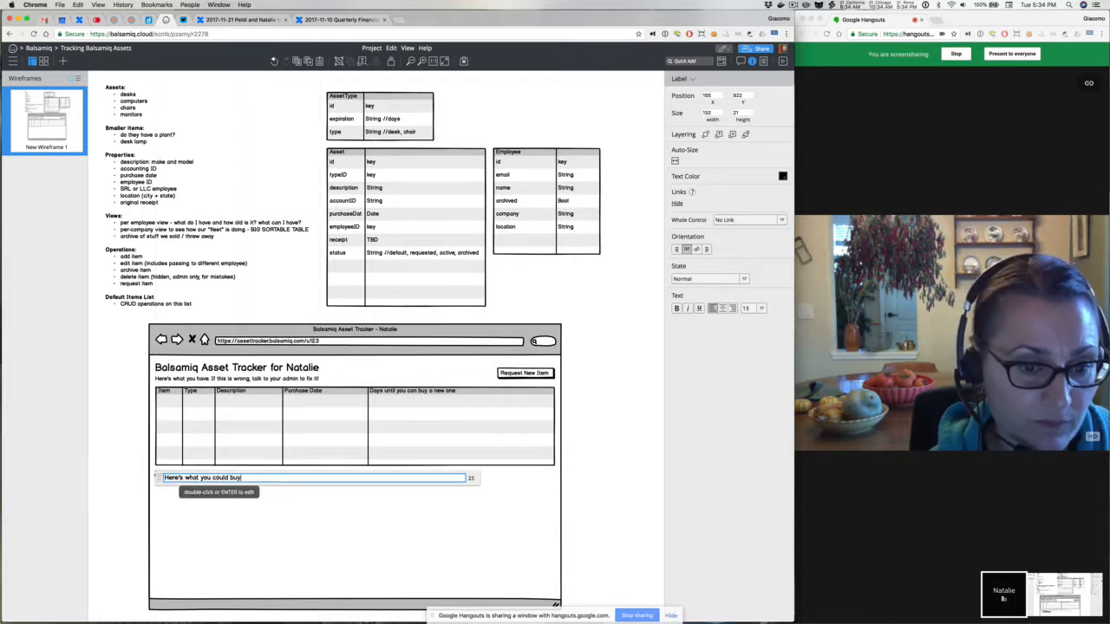
key("BackSpace")
key("BackSpace")
key("BackSpace")
type("request now")
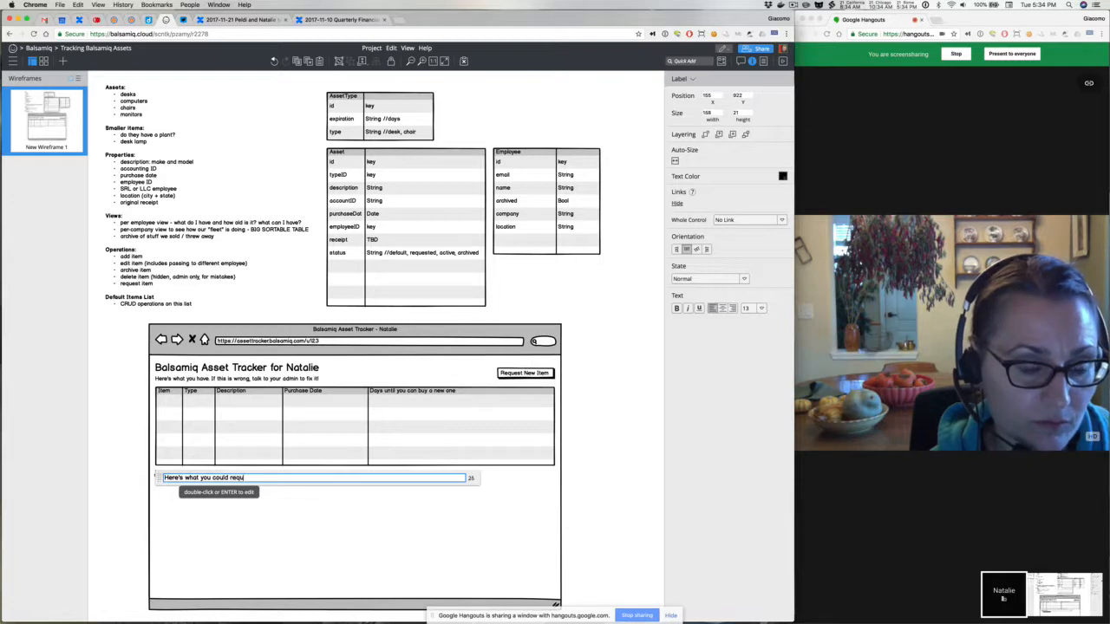
left_click(124, 451)
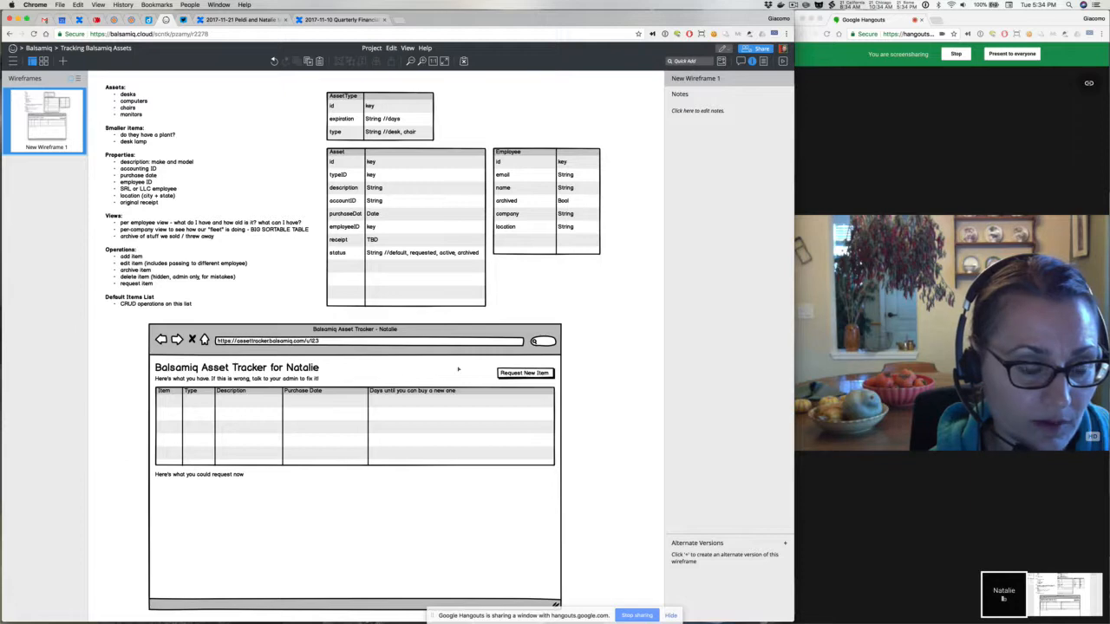
left_click(511, 376)
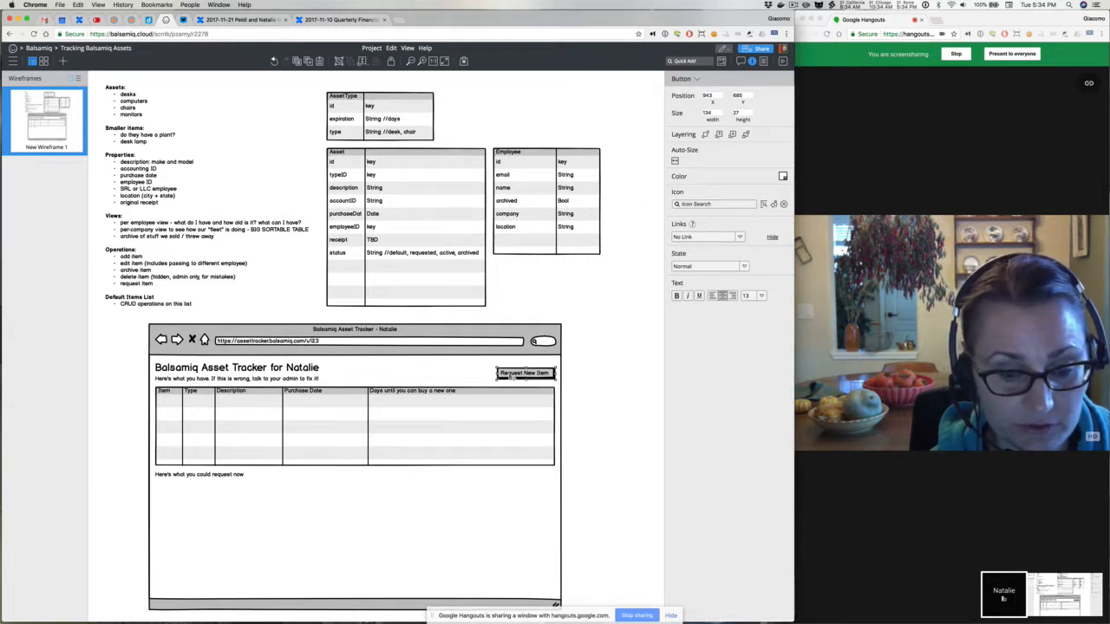
Reposition the Request New Item button level with the page title above the grid's right edge
left_click_drag(510, 376, 507, 404)
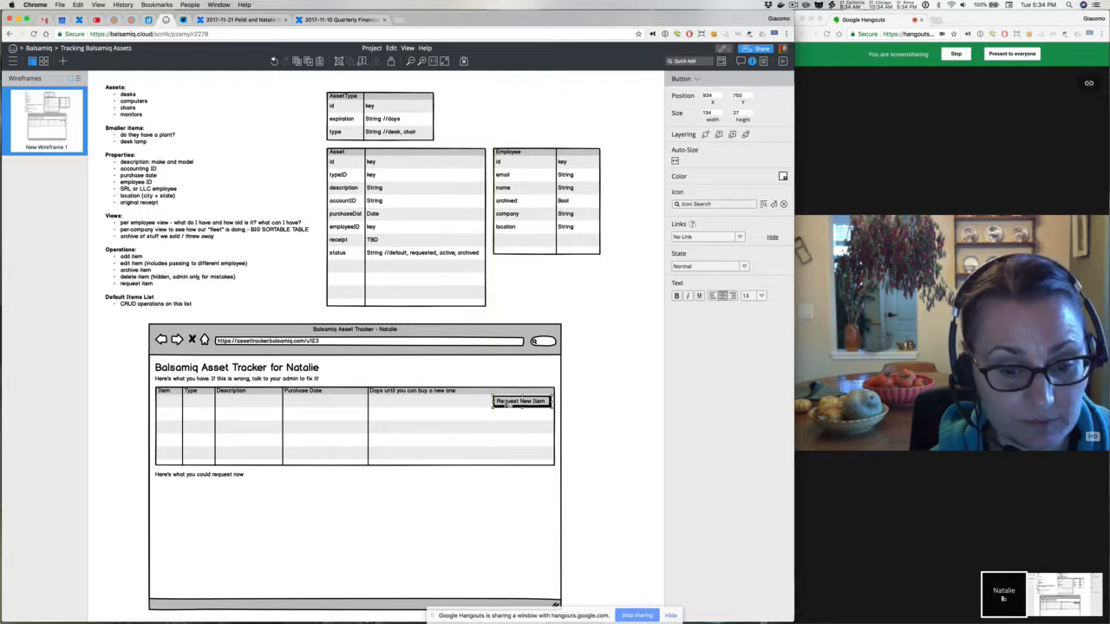
scroll(506, 404, "down", 2)
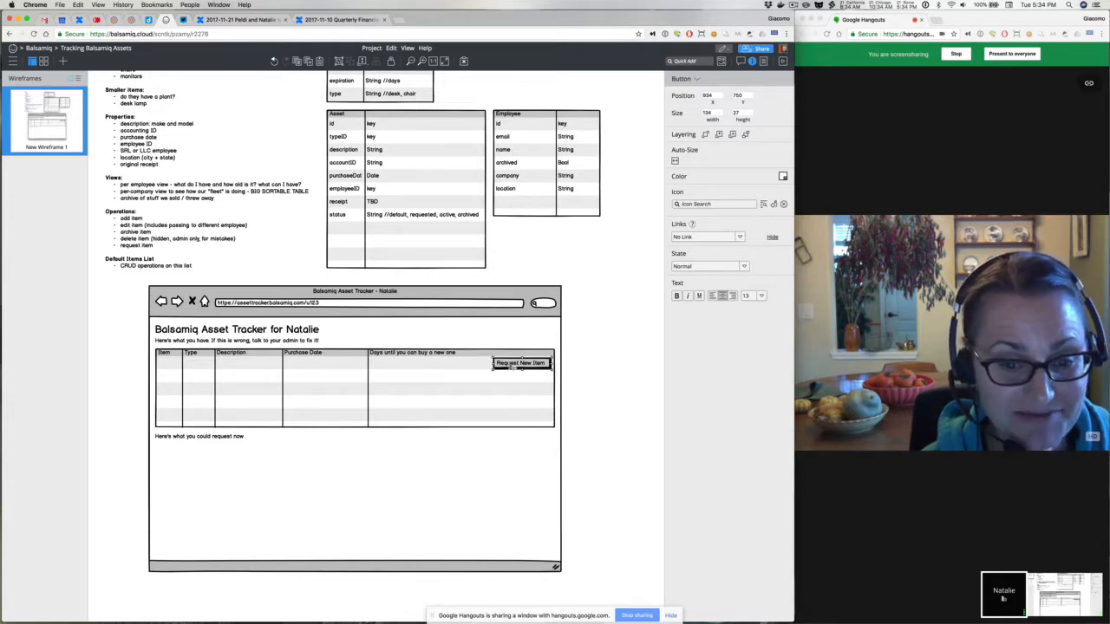
left_click(575, 371)
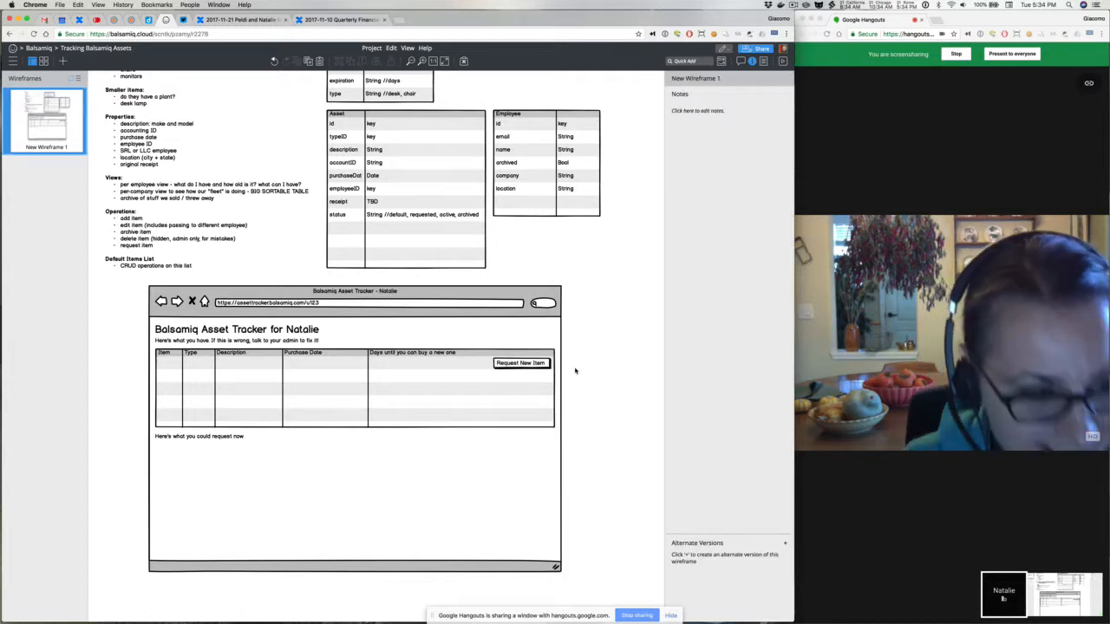
left_click(509, 367)
left_click_drag(509, 366, 512, 334)
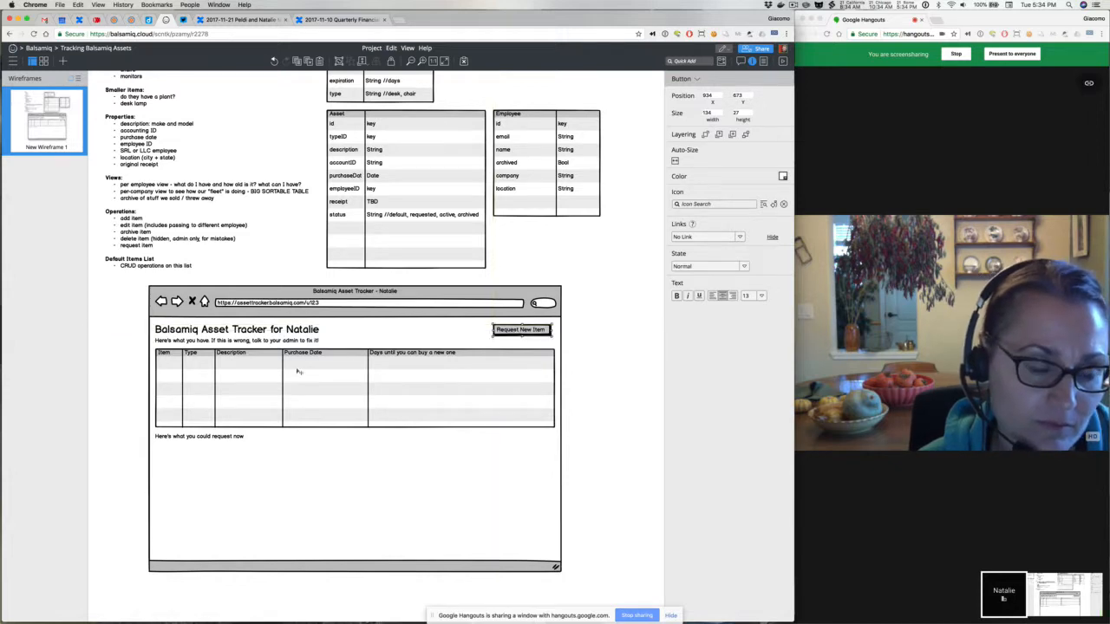
left_click(286, 372)
Rework the grid header and add a Laptop row: MBP 13" ba bla, Nov 21 2017, 456
double_click(237, 368)
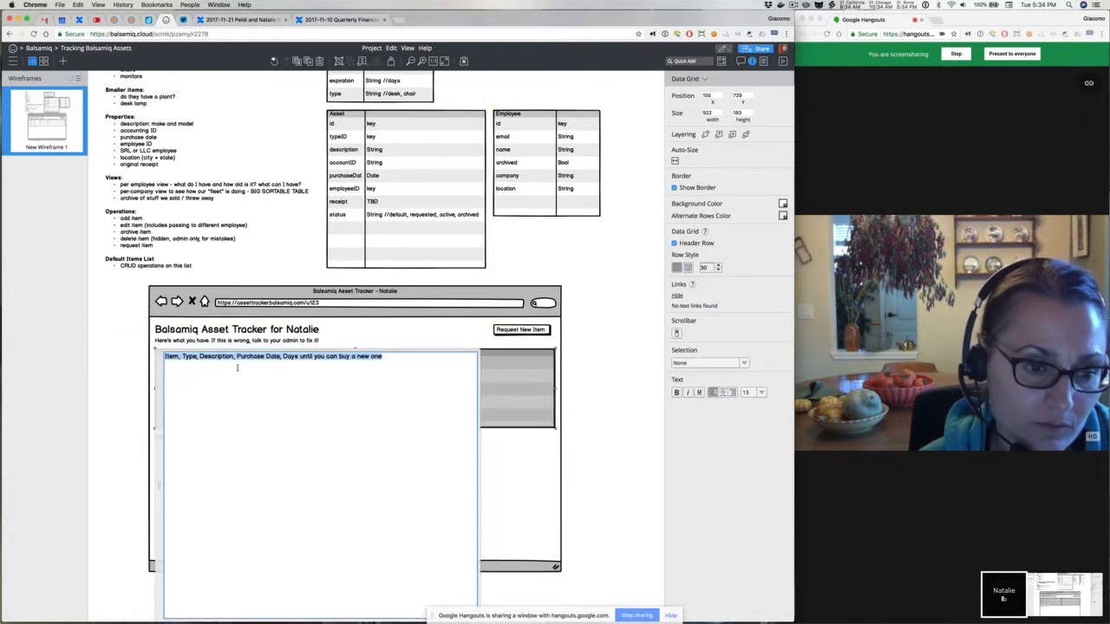
left_click(193, 367)
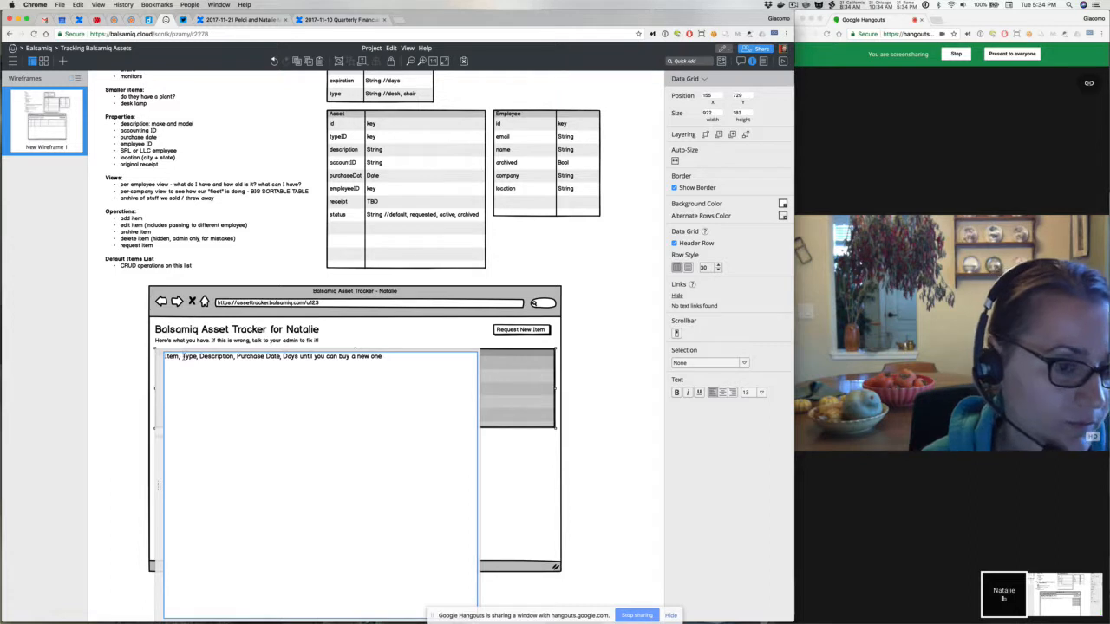
left_click_drag(183, 355, 164, 356)
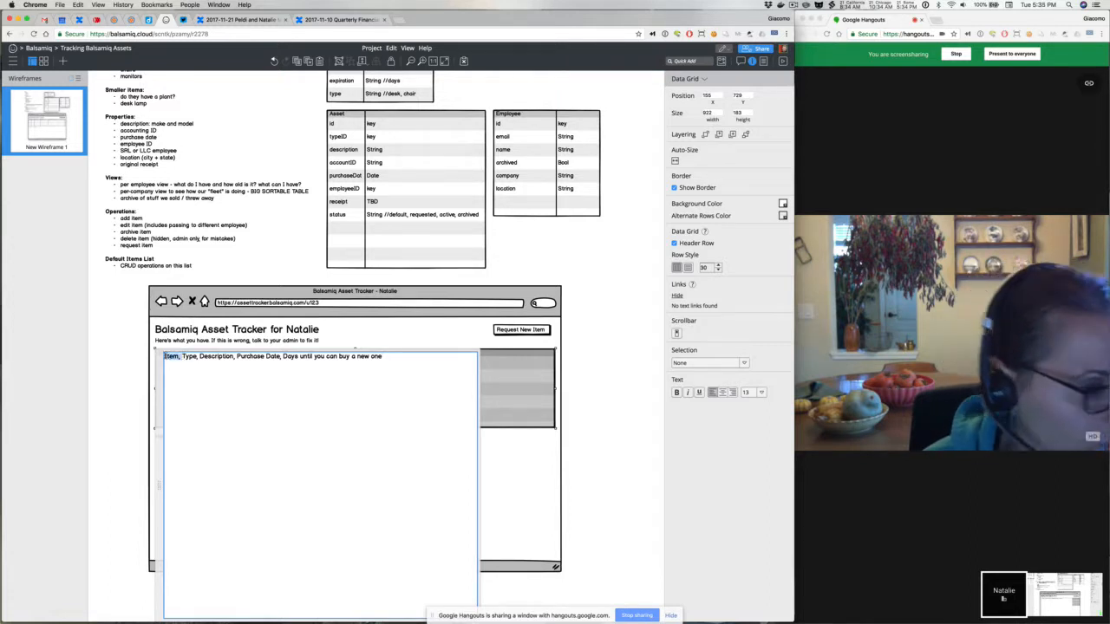
key("BackSpace")
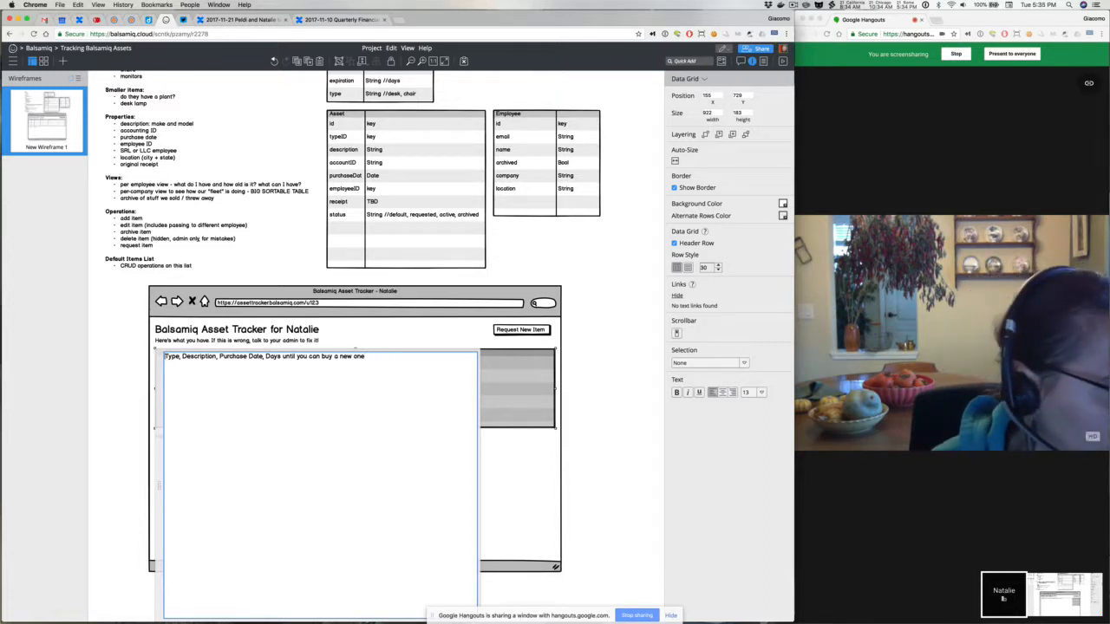
double_click(171, 356)
type("Item")
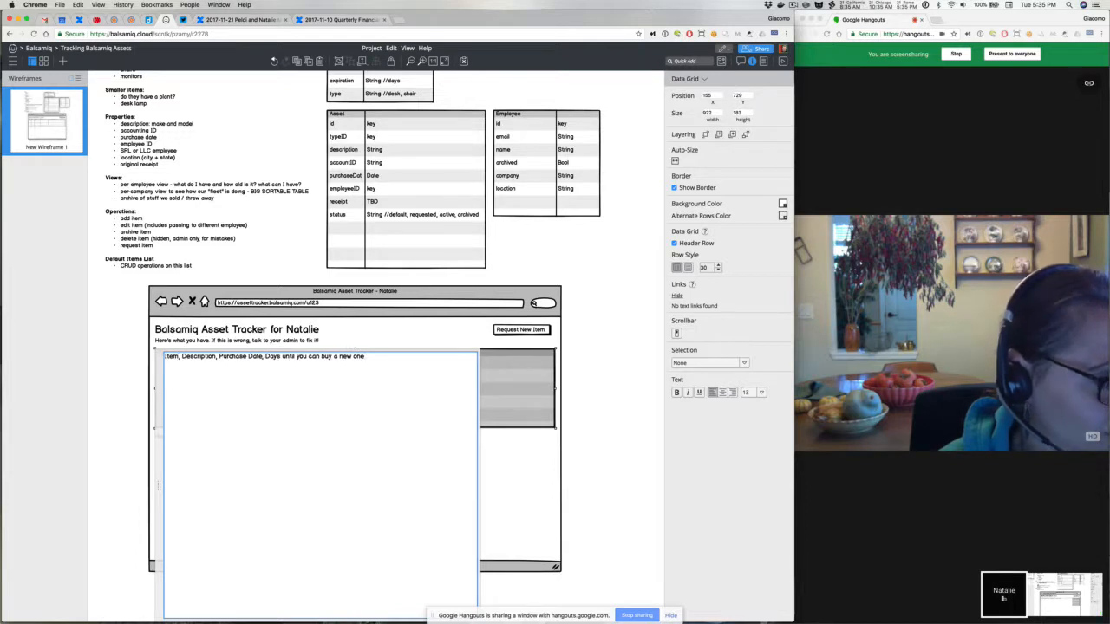
type("Lapt")
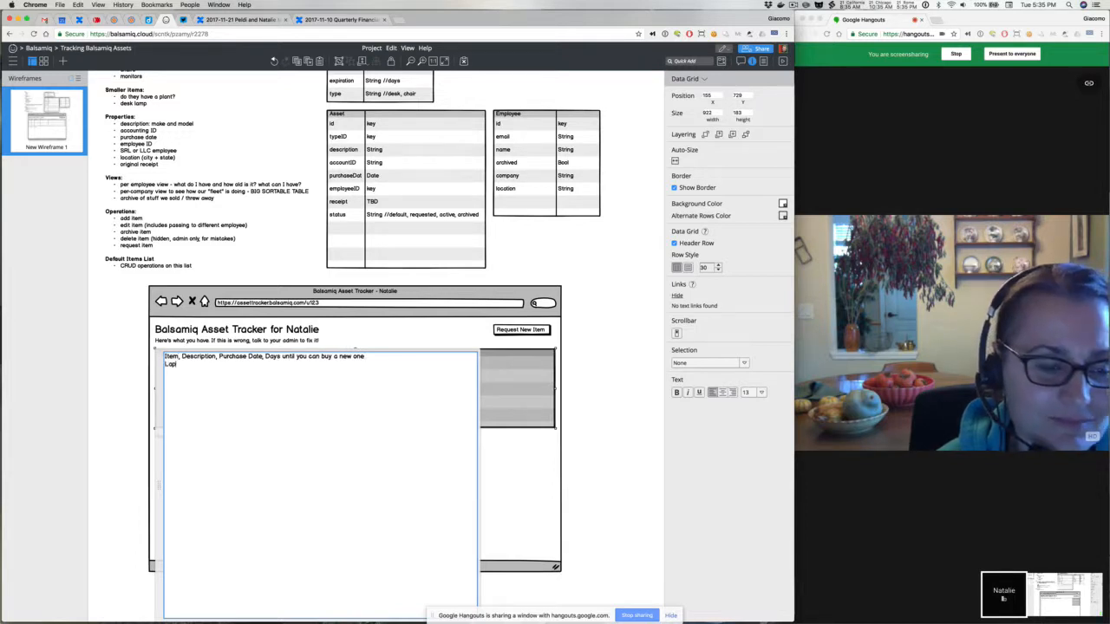
type("op, MB")
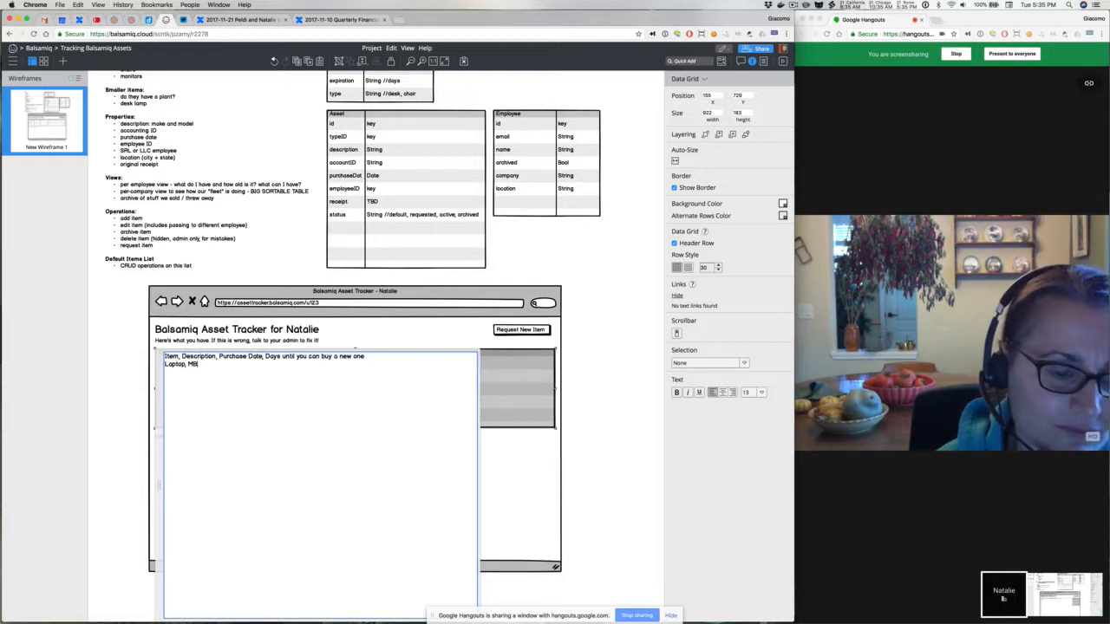
type("P 13")
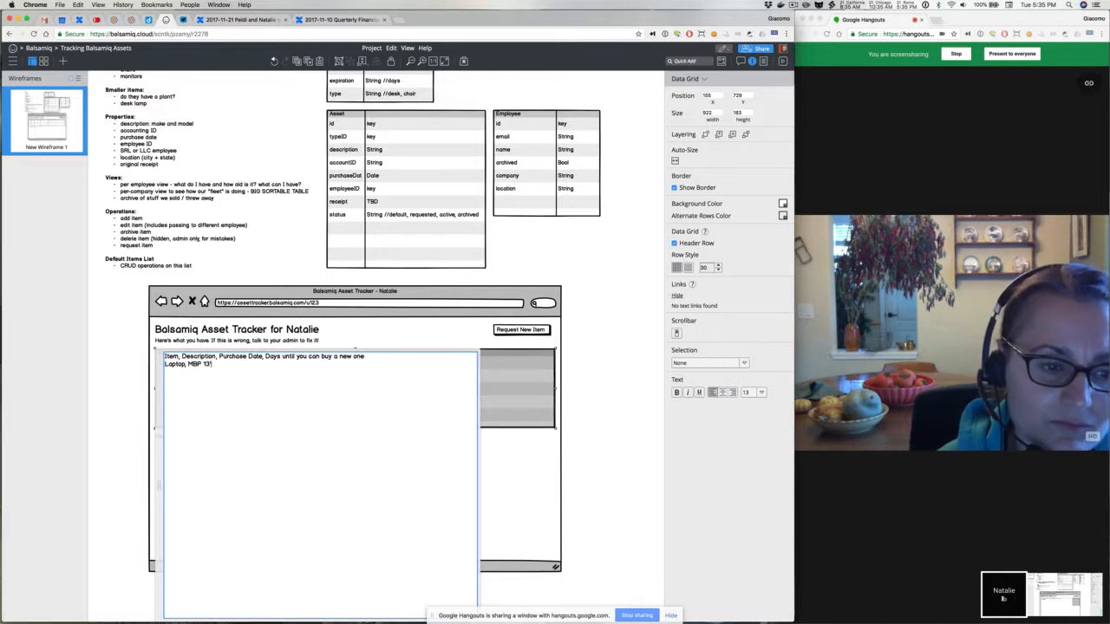
type("\" ba")
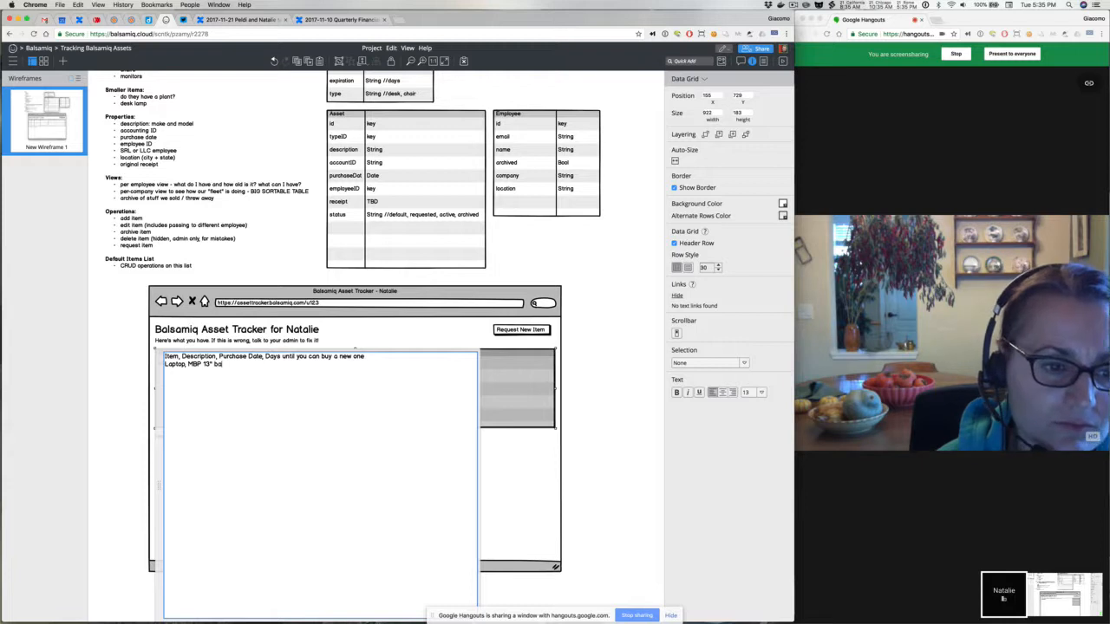
key("BackSpace")
type("la bla, ")
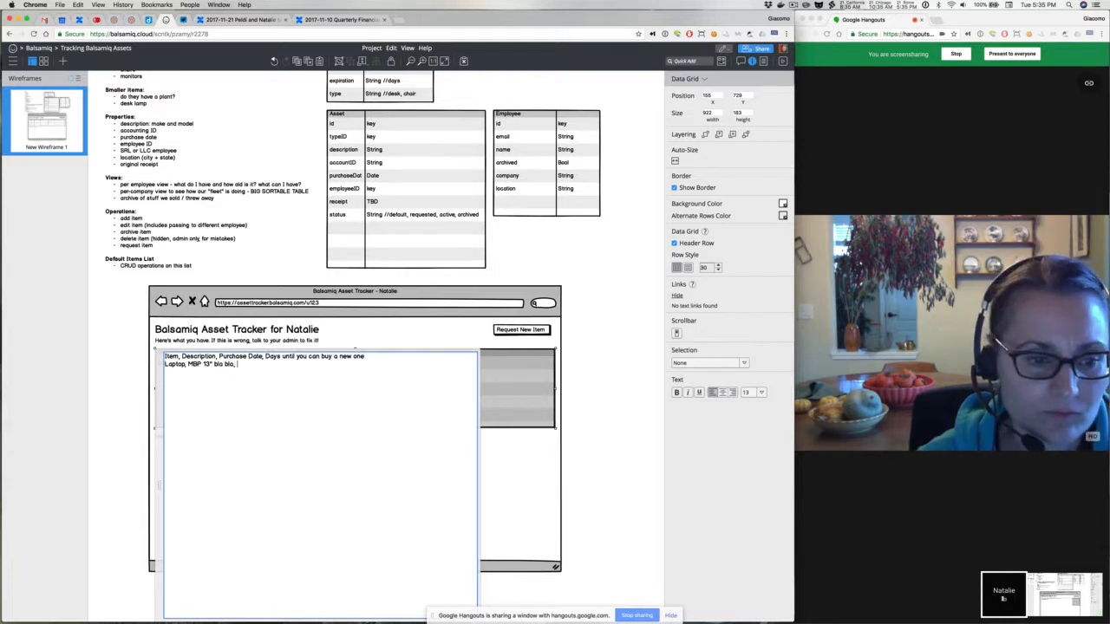
type("Nov 21, 2")
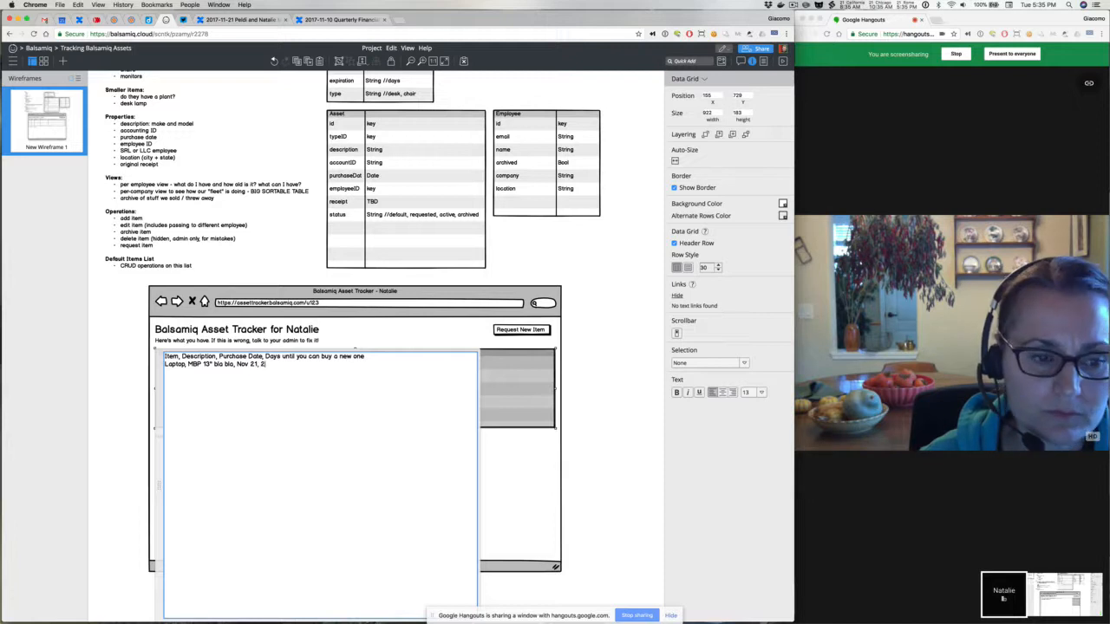
key("BackSpace")
type("2017")
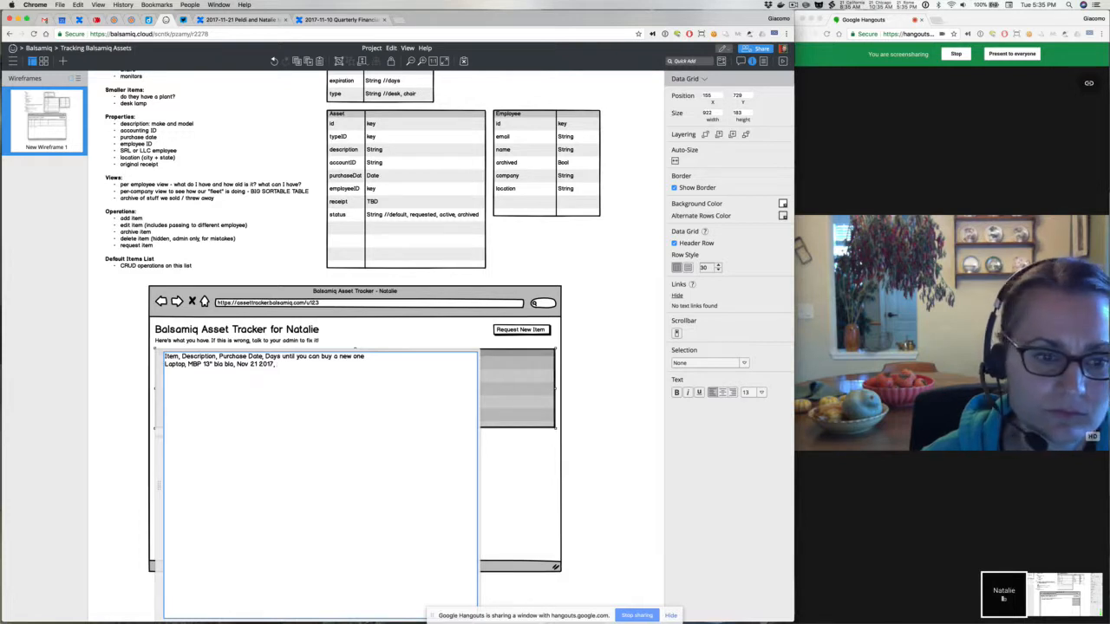
type(", 456")
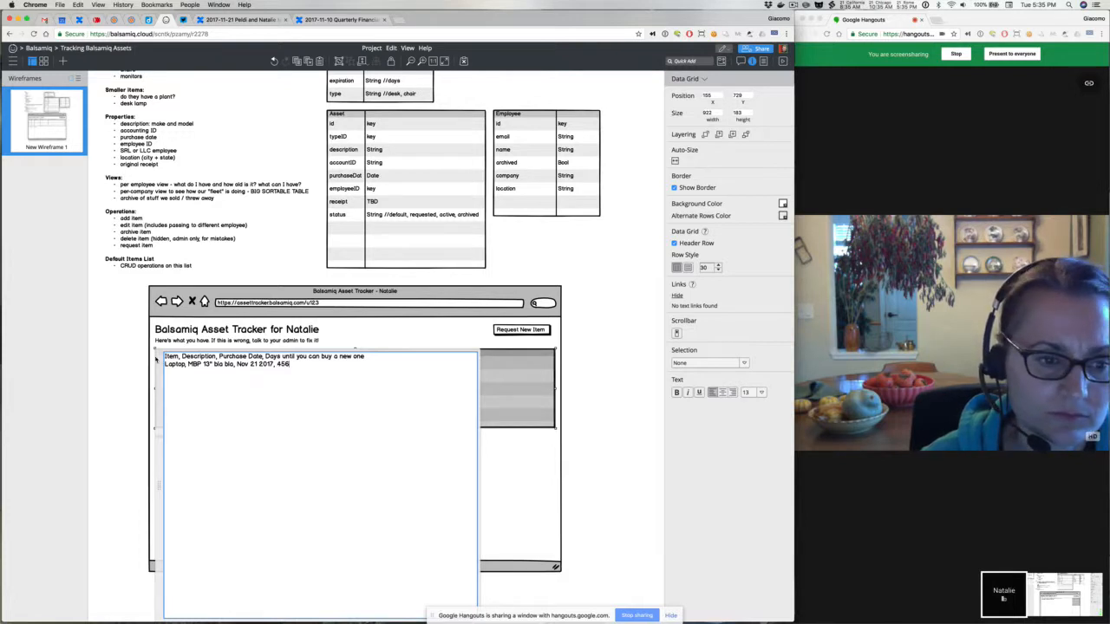
left_click(134, 358)
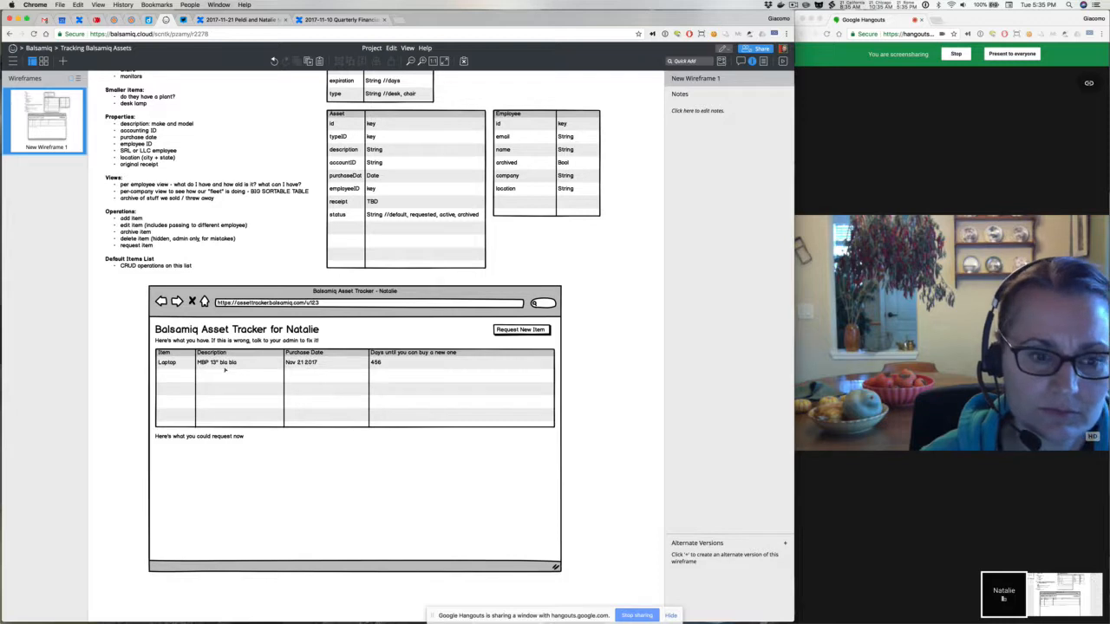
Append a [Request a new one now] link to the Laptop row
double_click(365, 377)
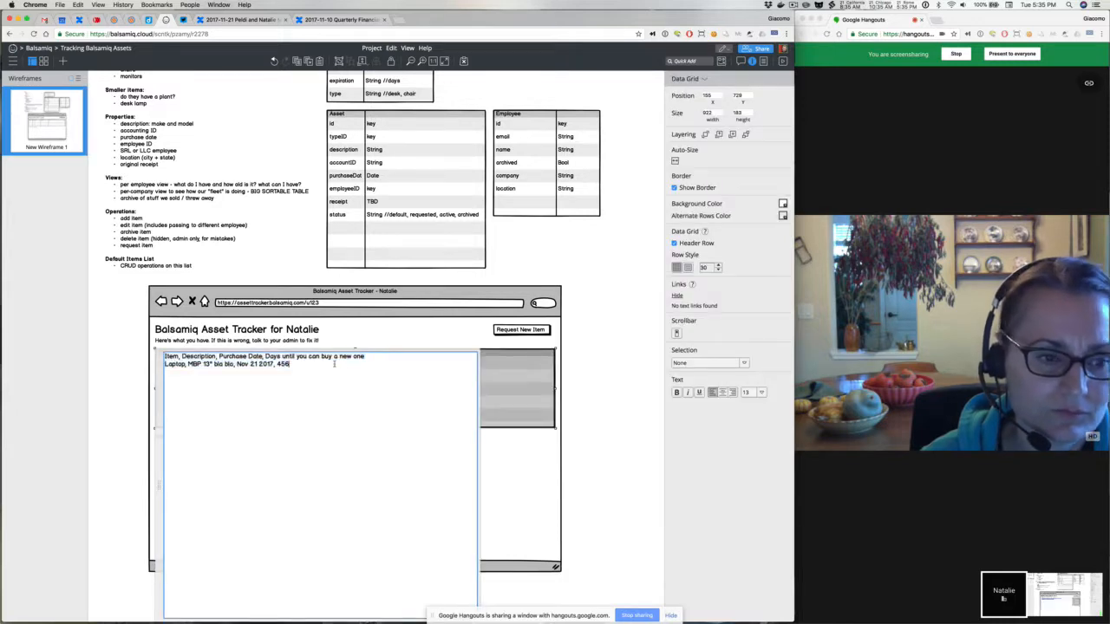
key("Right")
type("[")
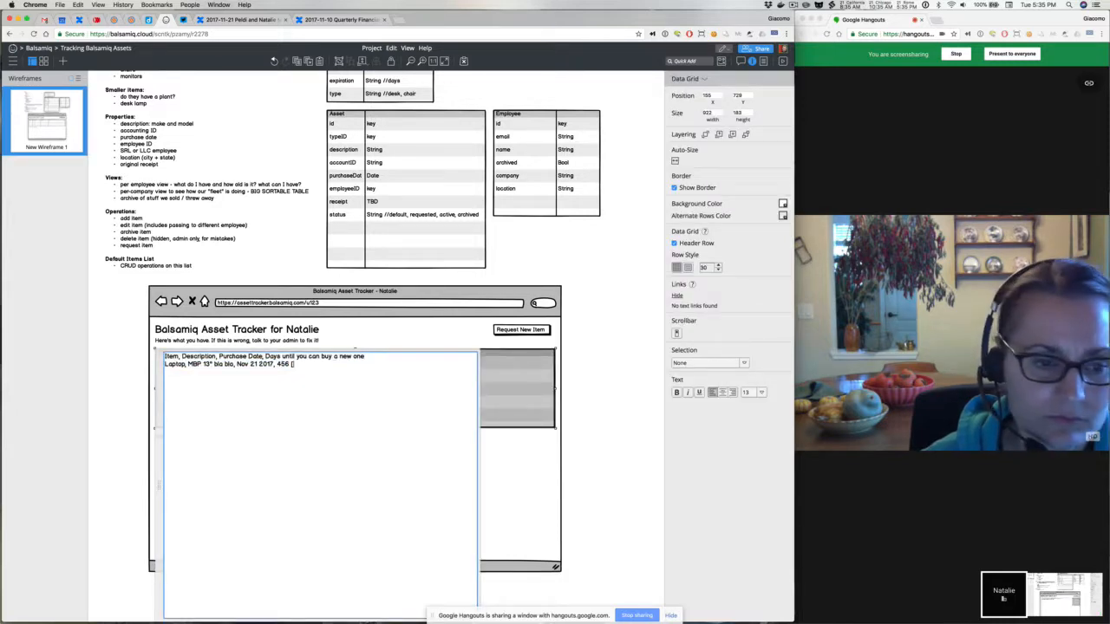
type("Request a")
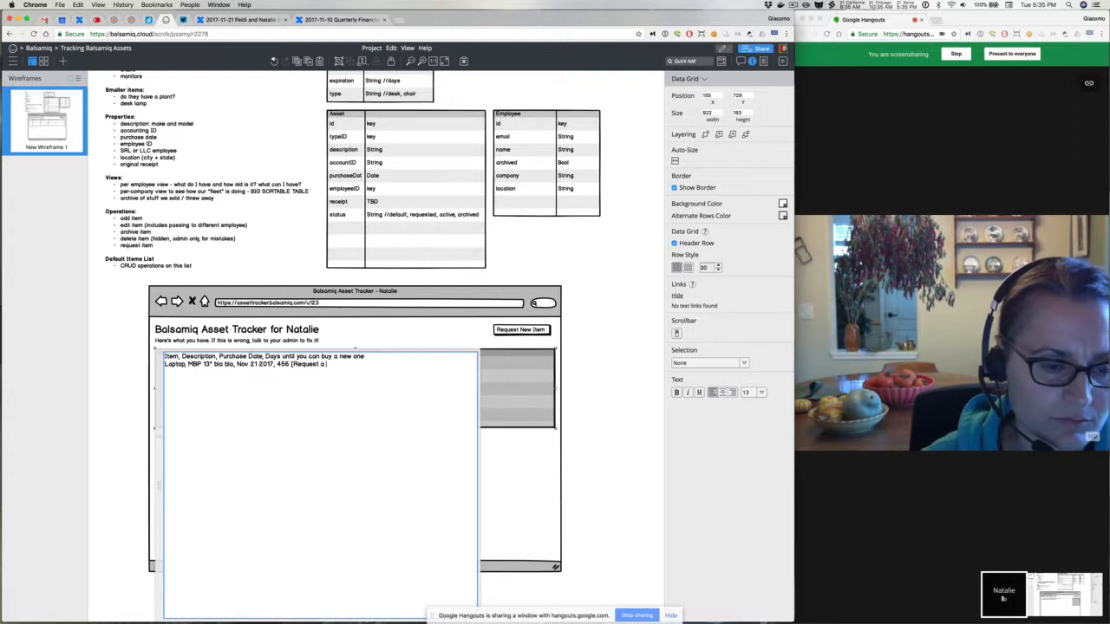
type(" new one now]")
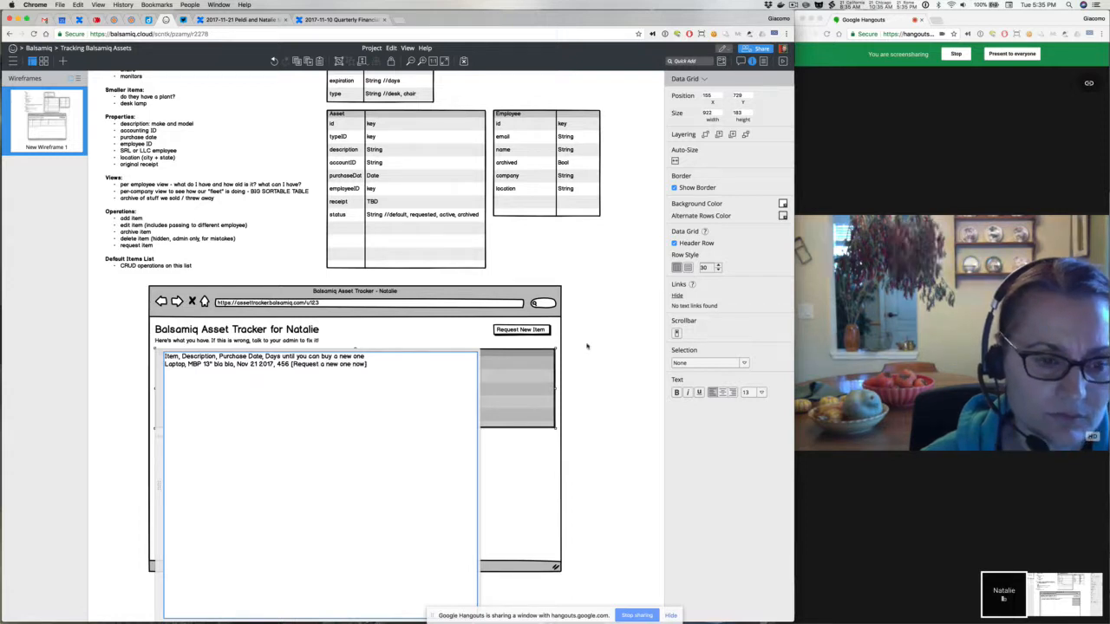
left_click(587, 346)
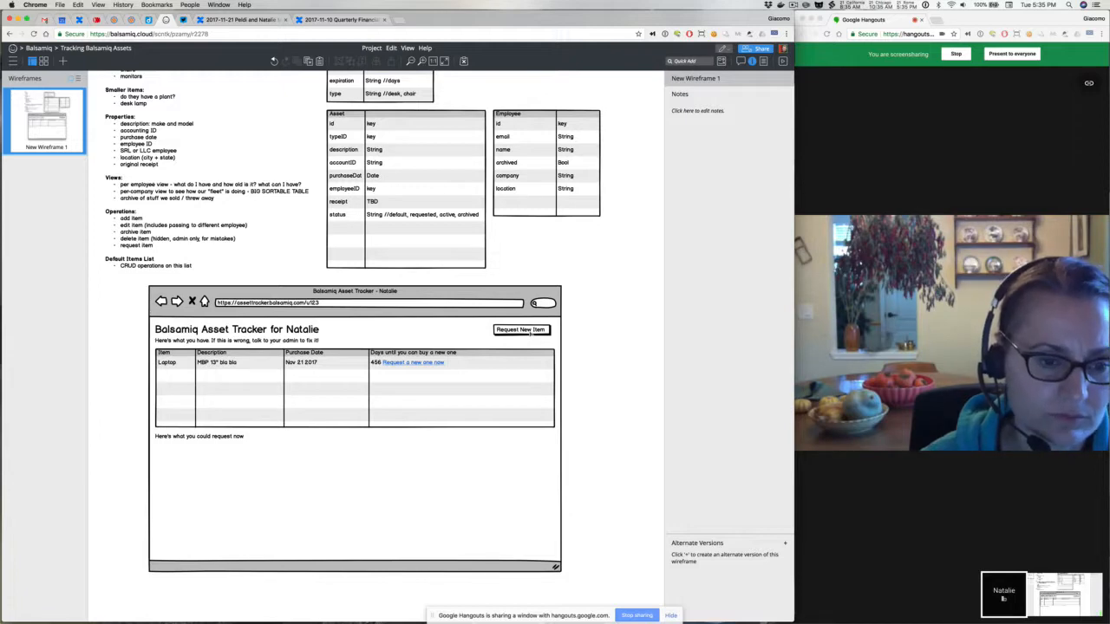
Change the Laptop row's link to [Request a replacement] and begin a Desk row
left_click(501, 353)
double_click(356, 348)
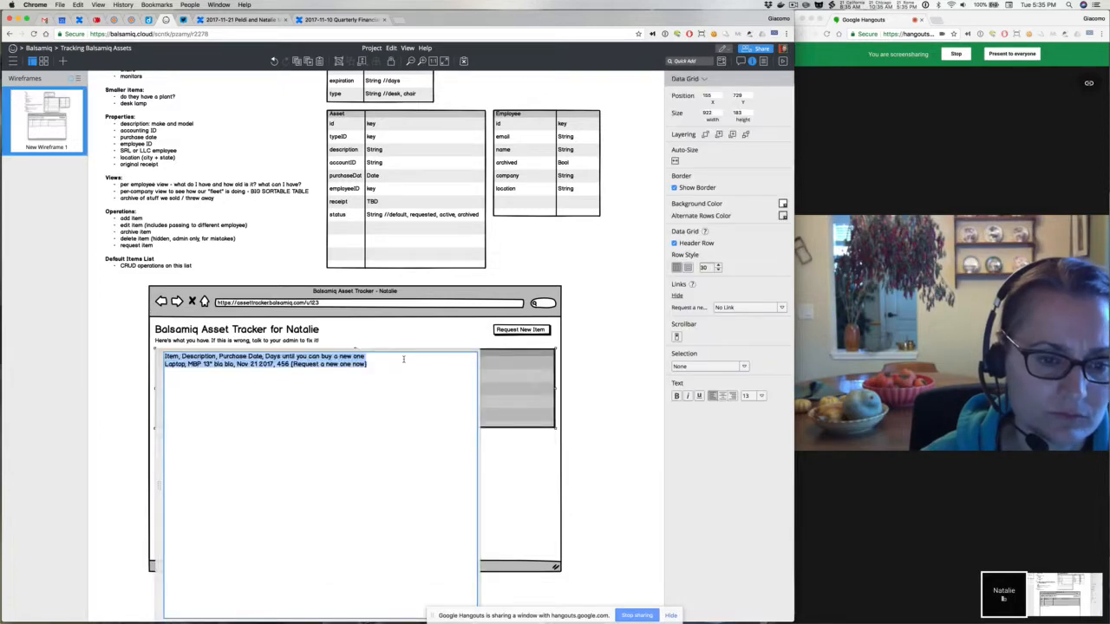
left_click(327, 364)
left_click_drag(326, 363, 364, 363)
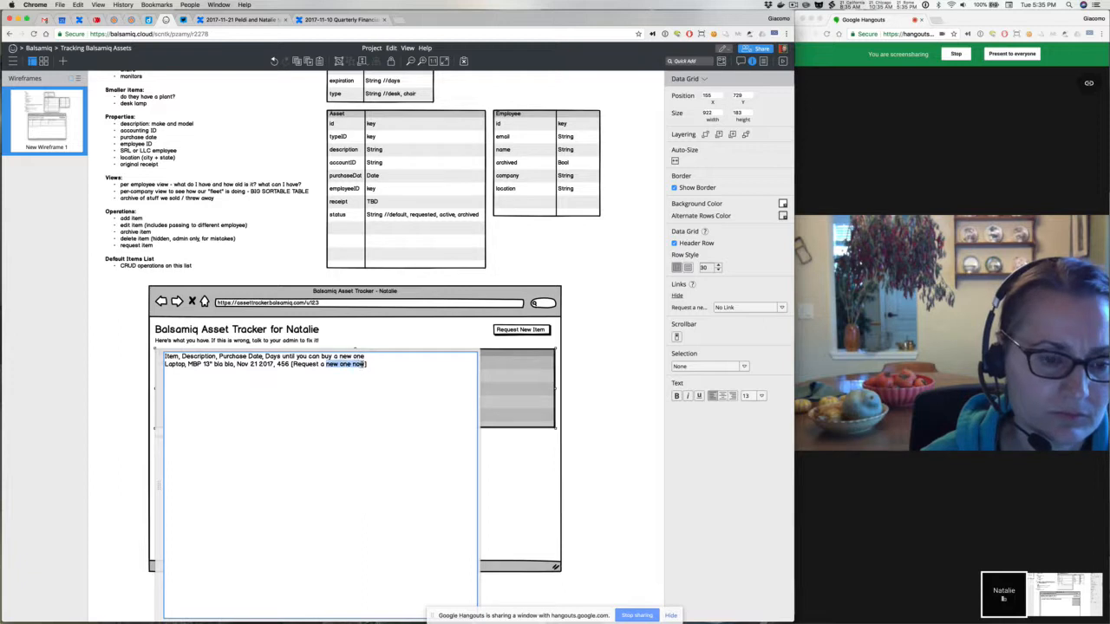
type("pr")
key("BackSpace")
key("BackSpace")
type("replacement] ")
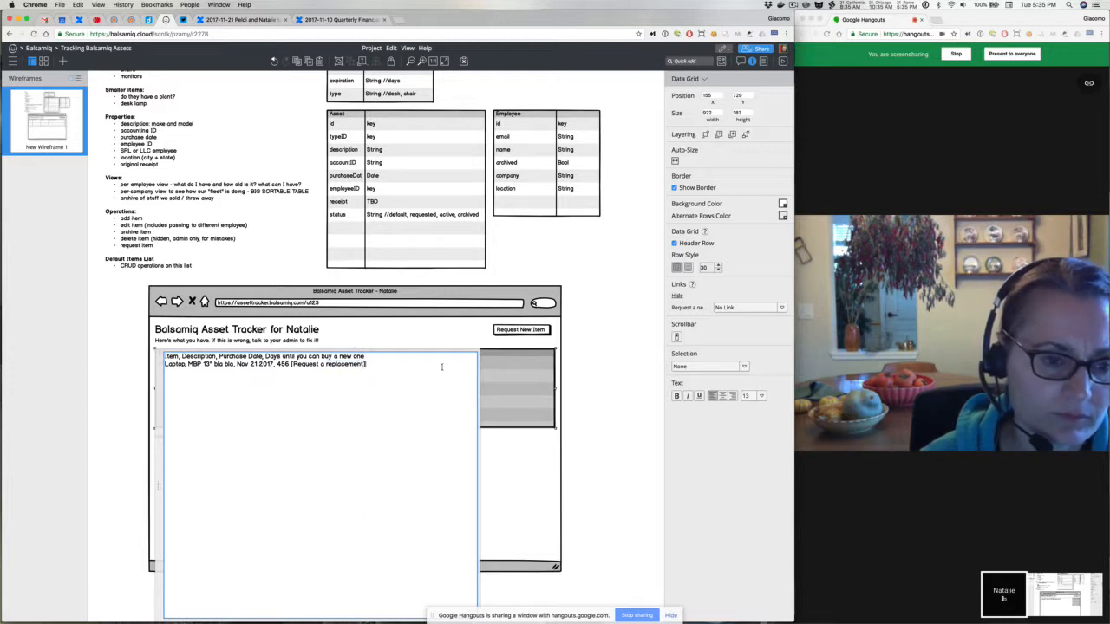
type("Desk,")
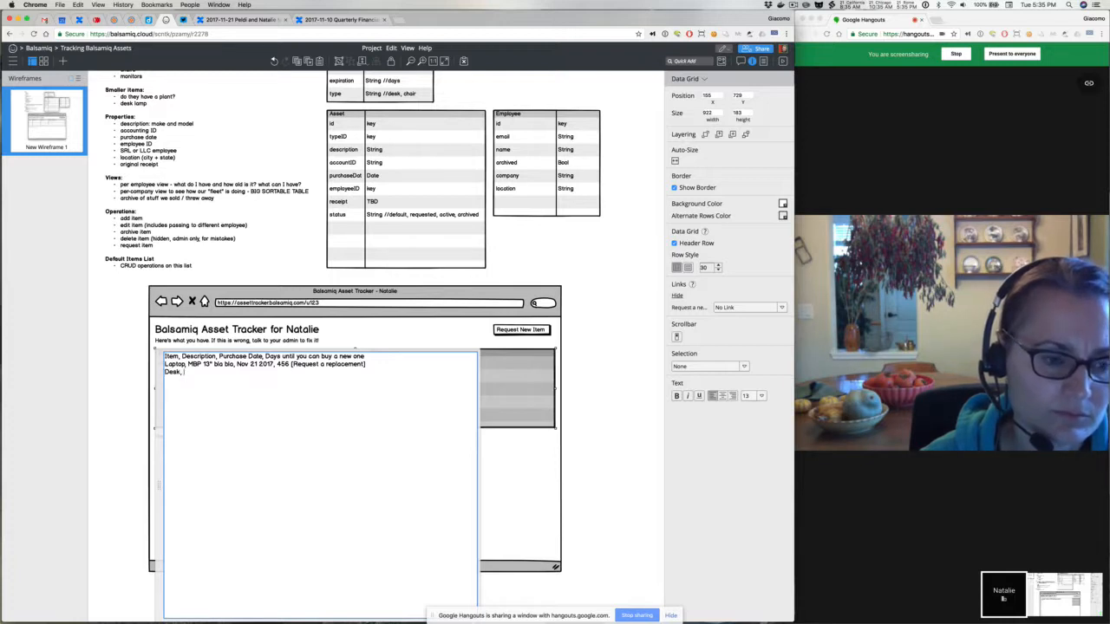
type(" persoan")
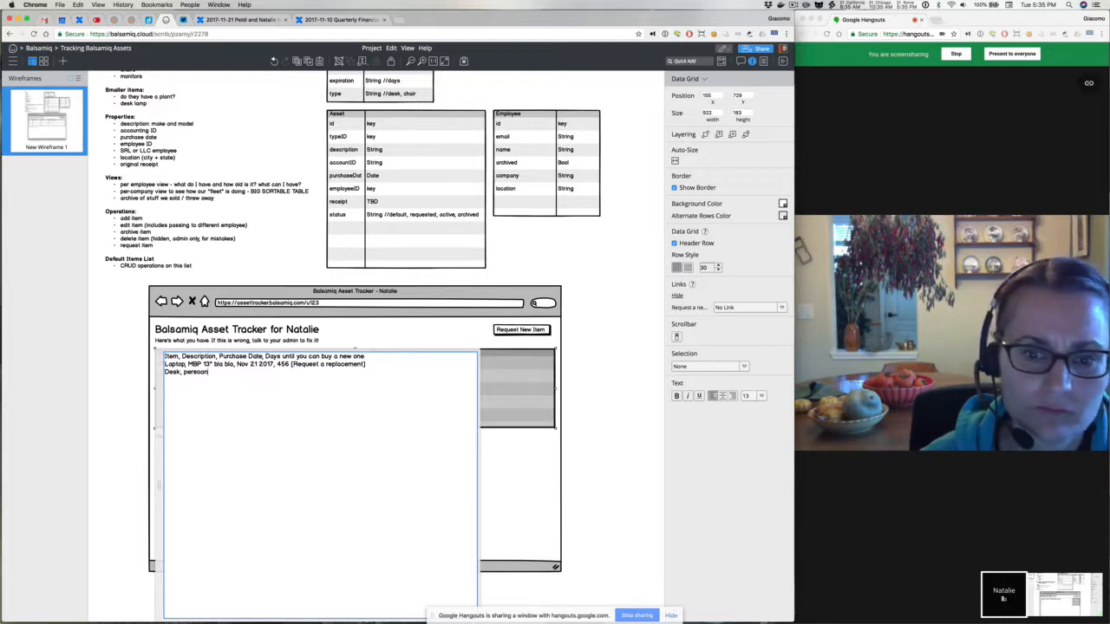
Complete the Desk row as IKEA desk, Jun 08 2012, 0, with a [Request a new one] link
key("BackSpace")
key("BackSpace")
type("nal desk")
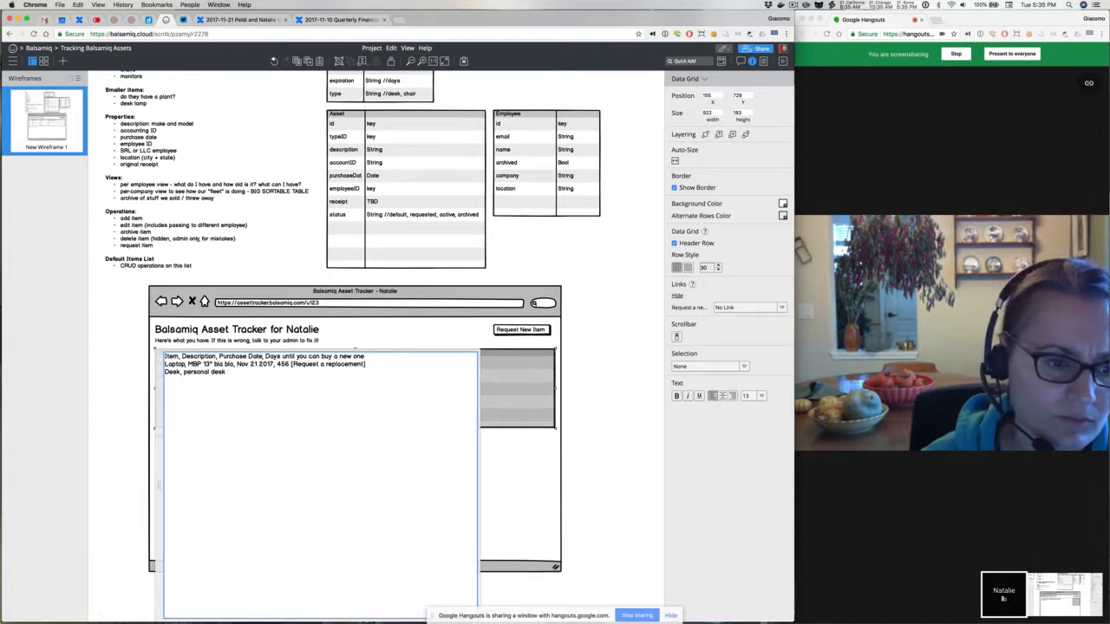
type(" from bef")
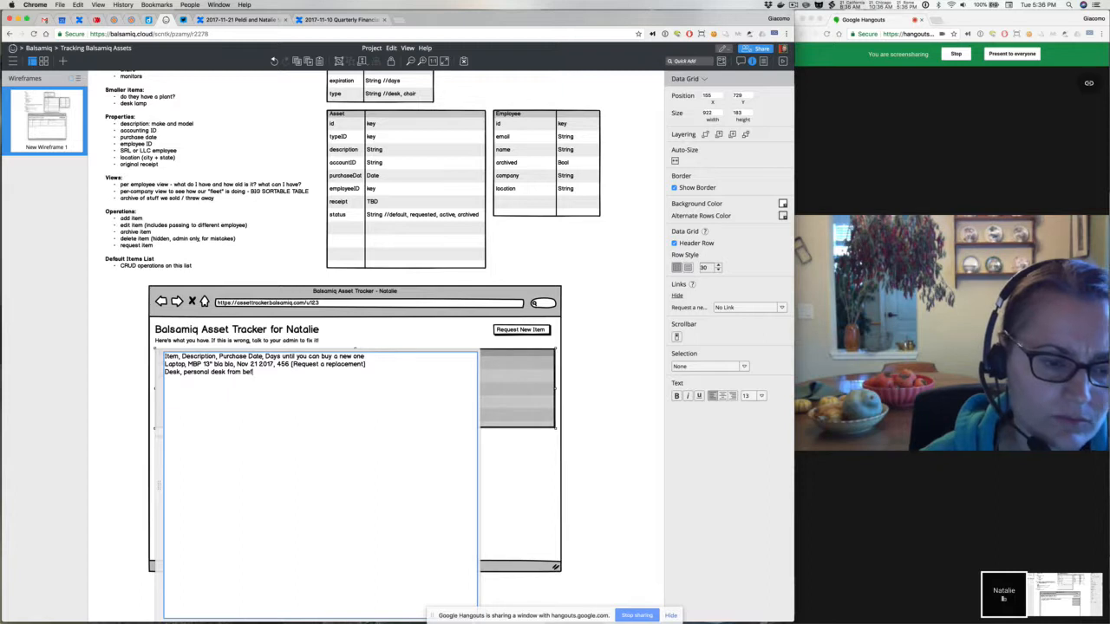
type("ore I joined")
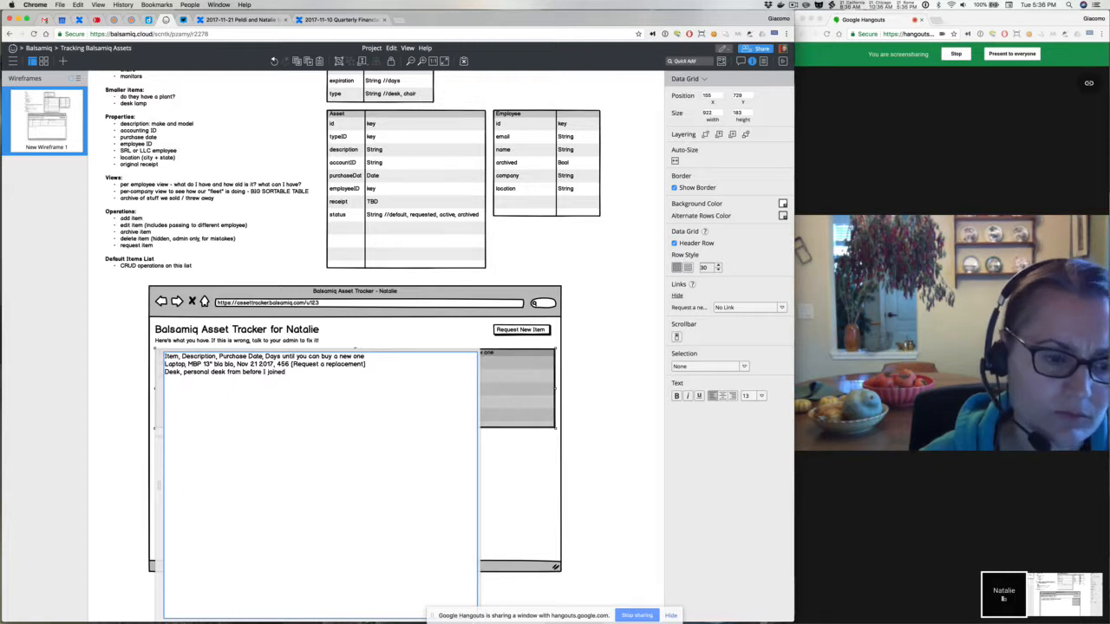
type(",")
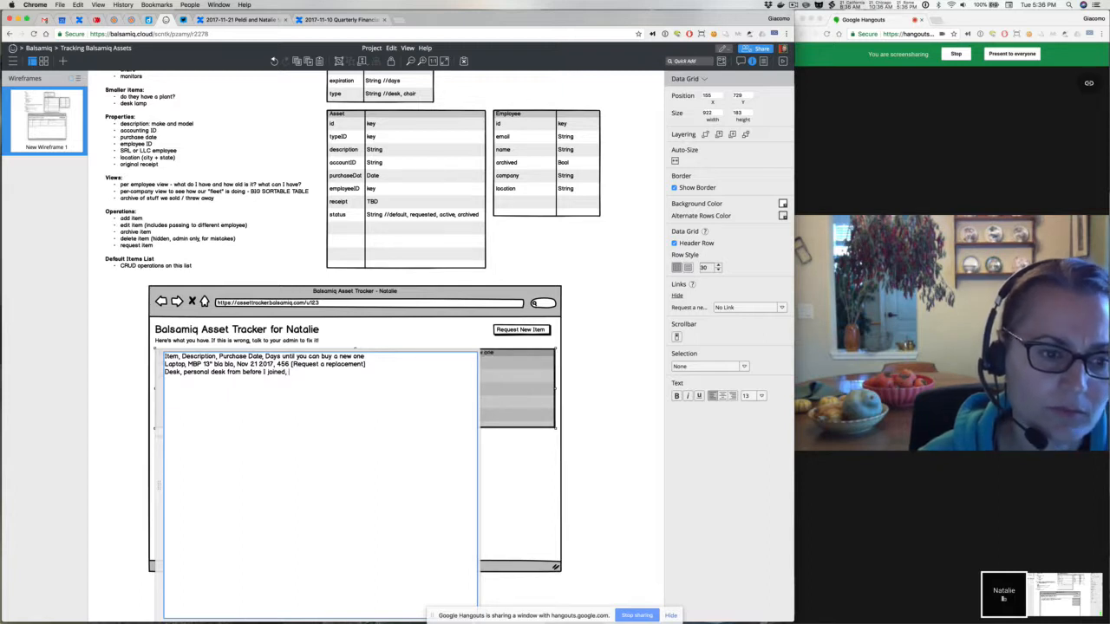
type(" N/A")
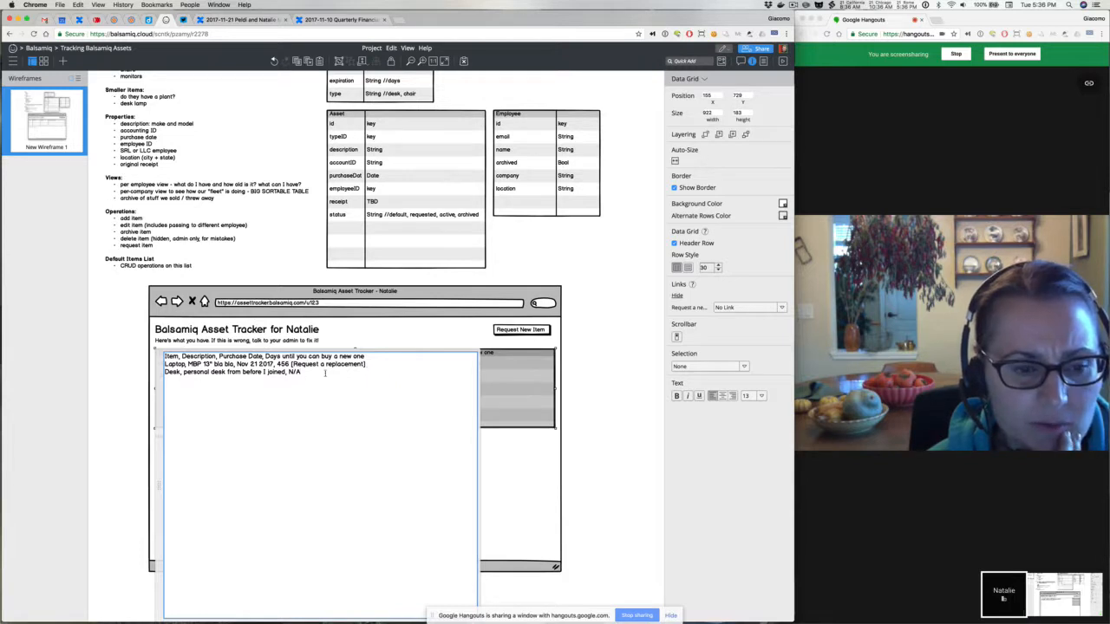
mouse_move(307, 372)
left_mouse_down()
mouse_move(210, 373)
mouse_move(304, 372)
left_mouse_up()
left_click(182, 371)
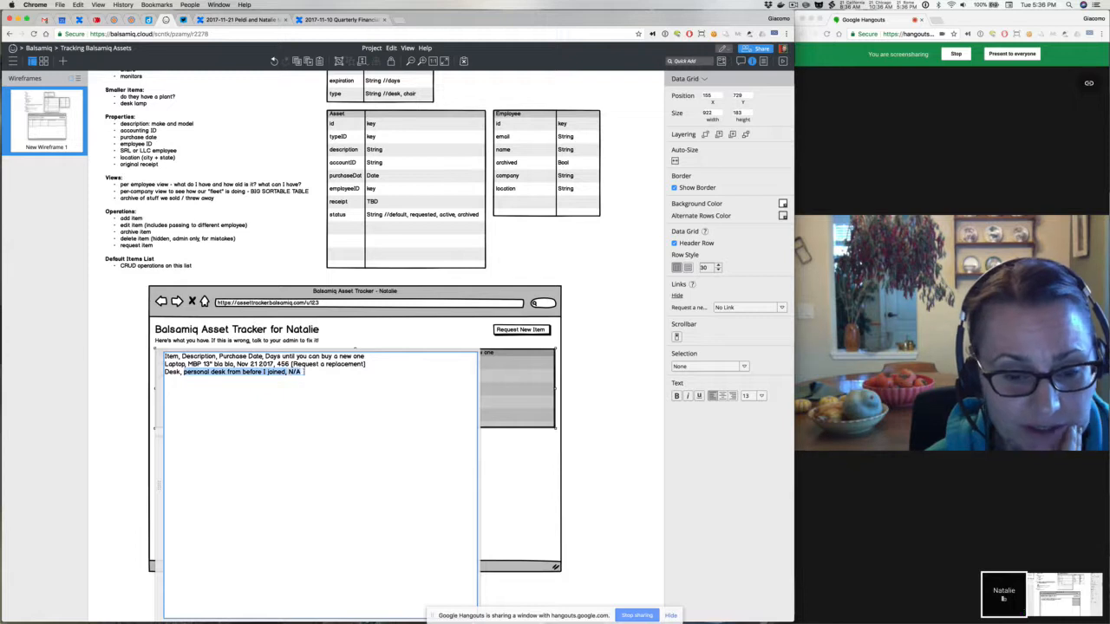
type("IKEA desk")
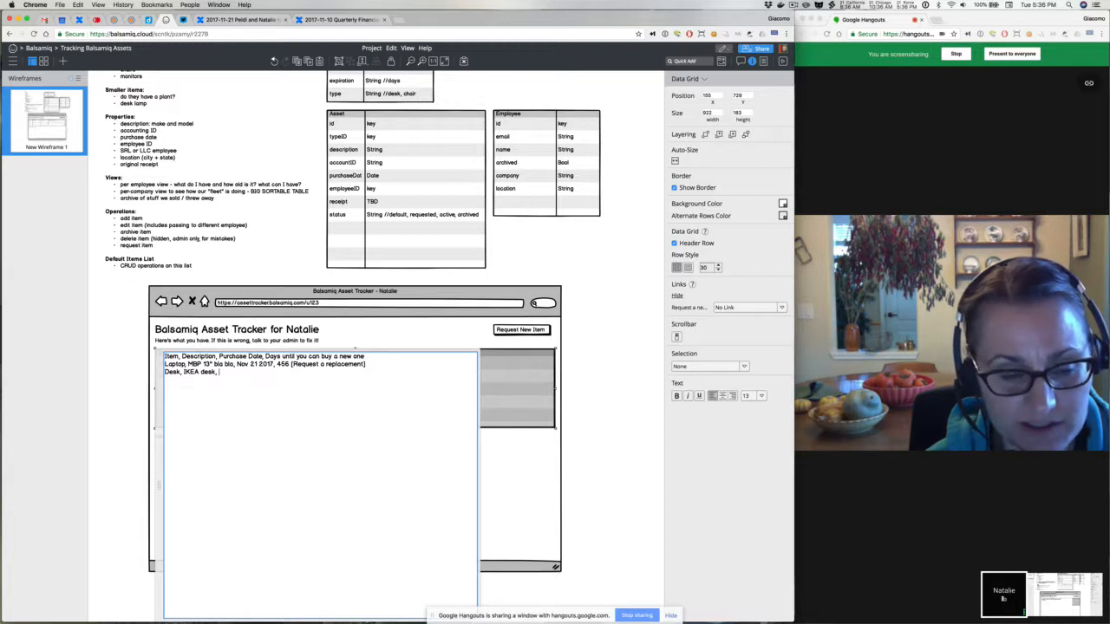
type(", Ju")
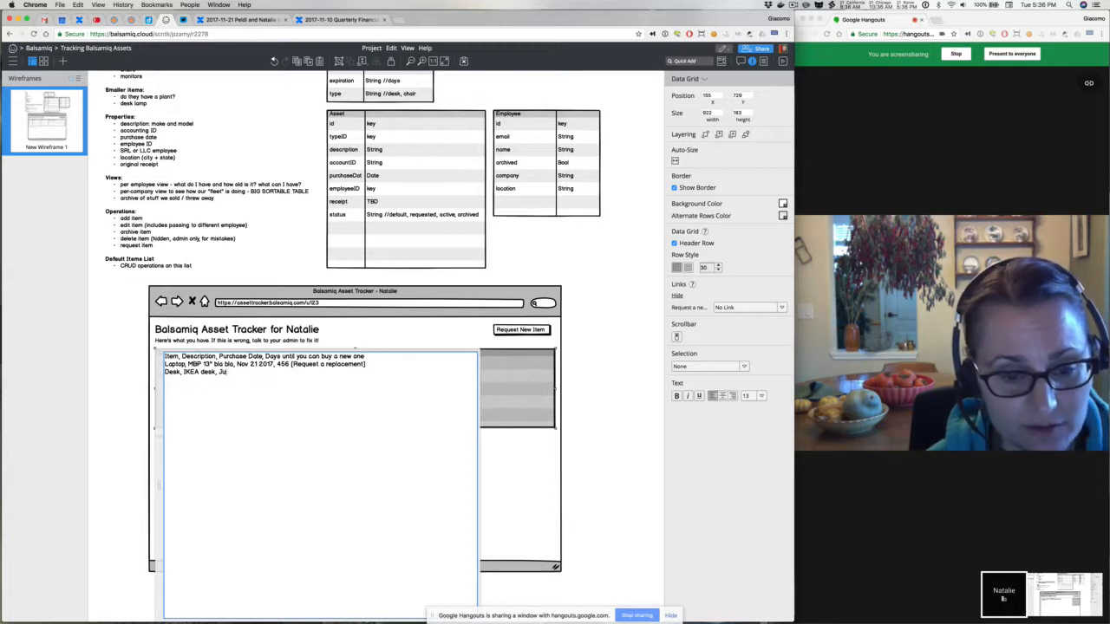
type("n 08 2012, ")
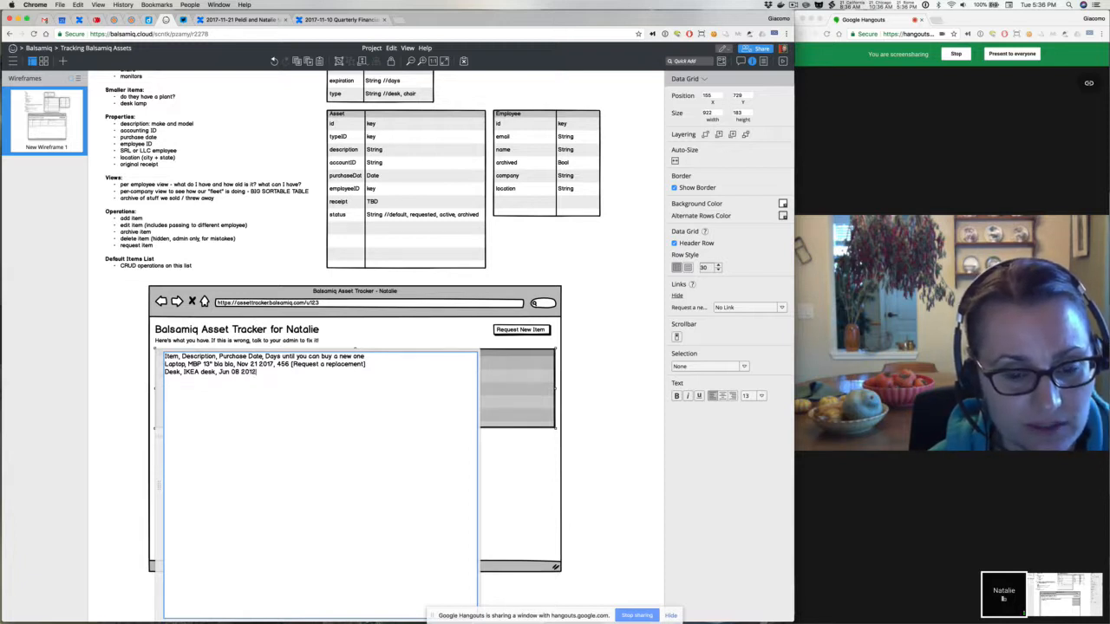
type("0 [")
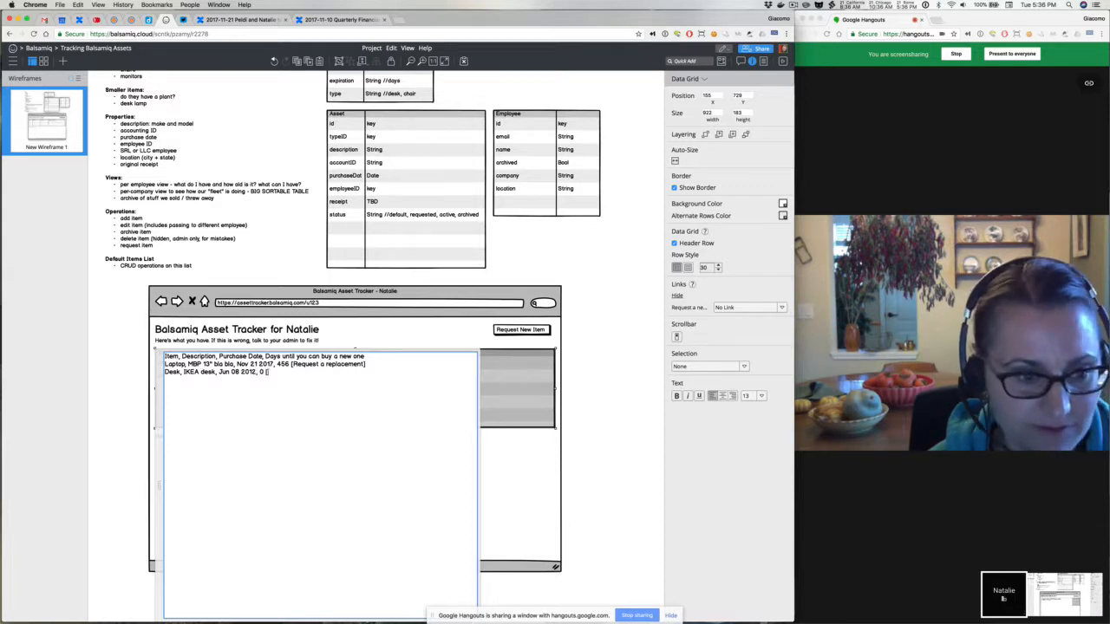
type("Request a new")
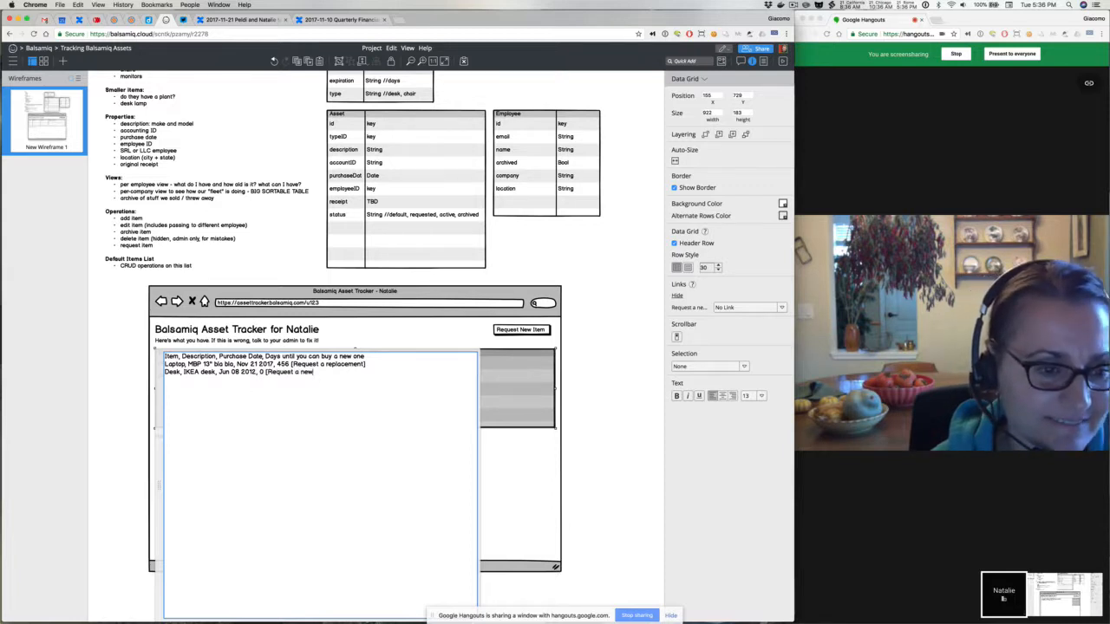
type(" one]")
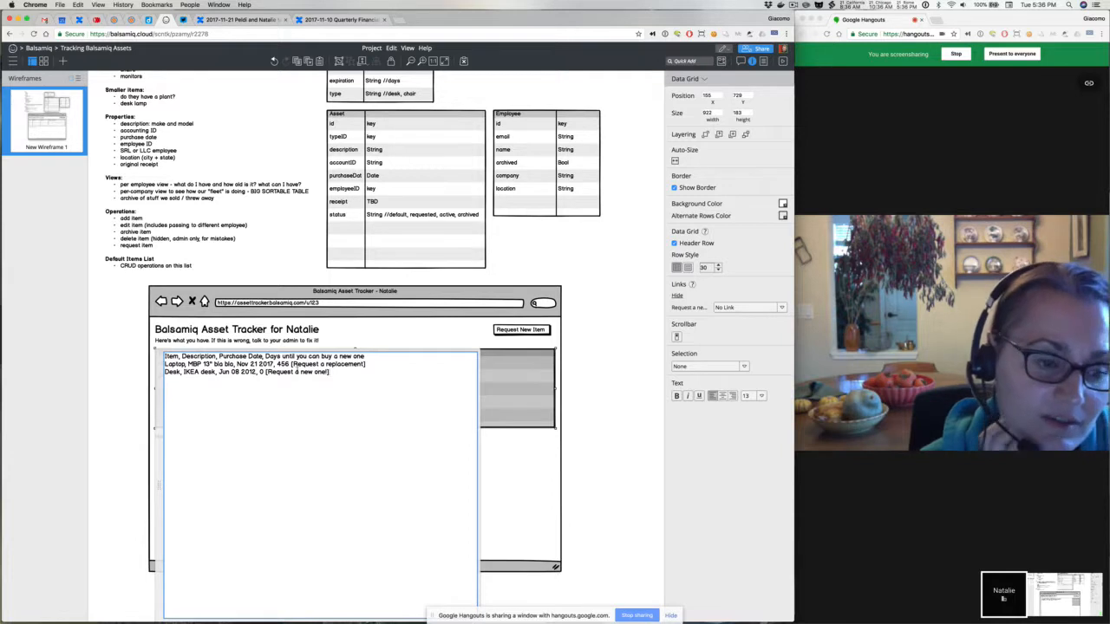
left_click(133, 360)
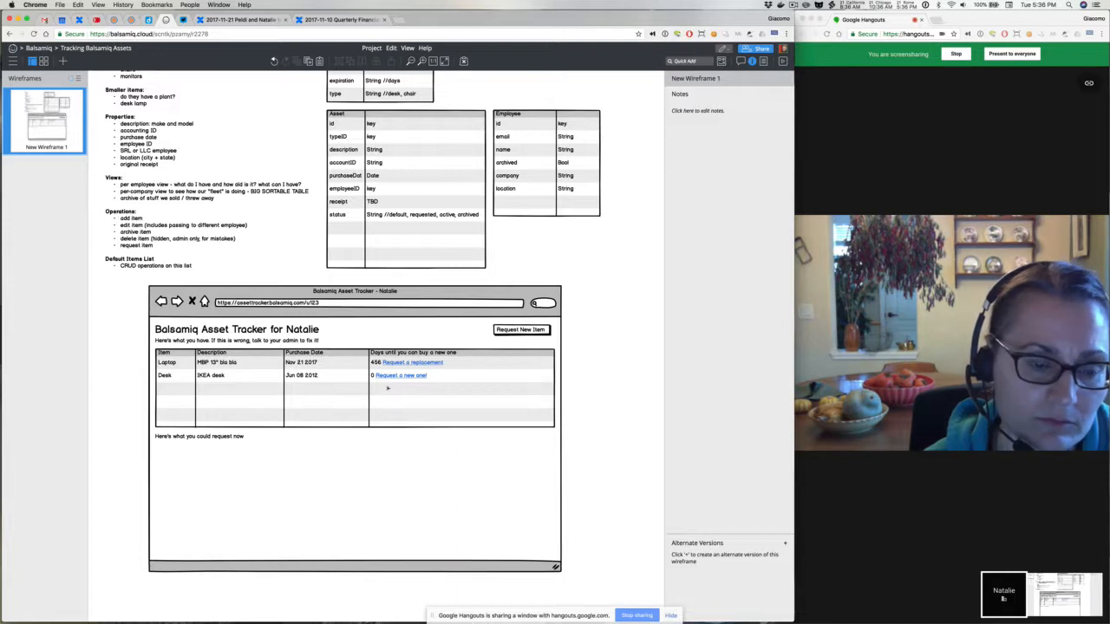
Move the Request New Item button off the mockup and back to its top-right corner above the grid
left_click_drag(519, 334, 581, 251)
left_click(448, 391)
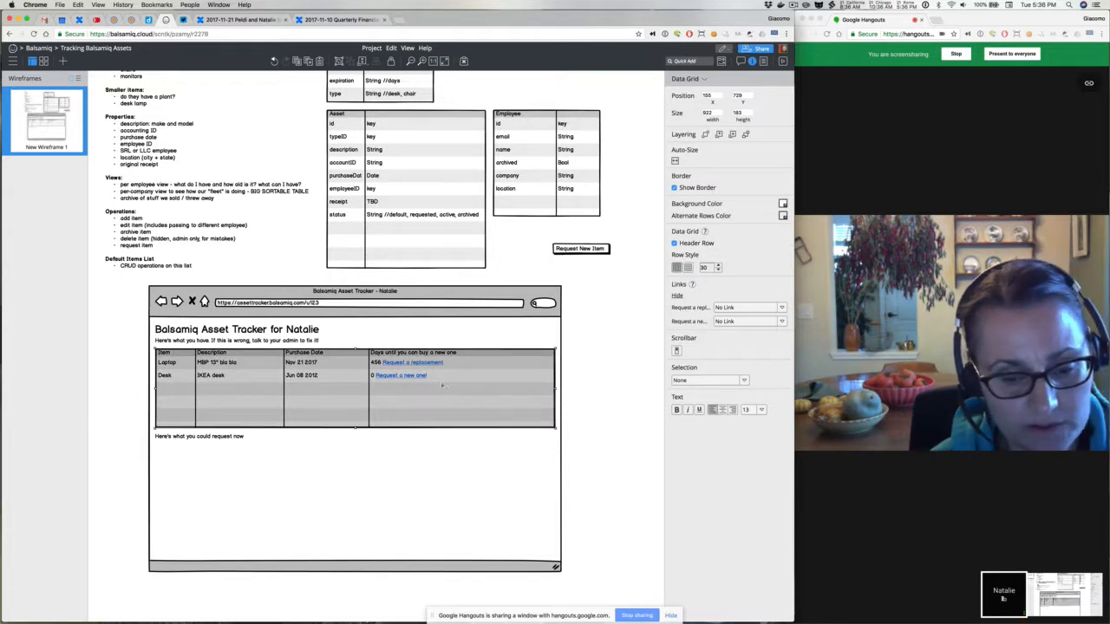
double_click(436, 377)
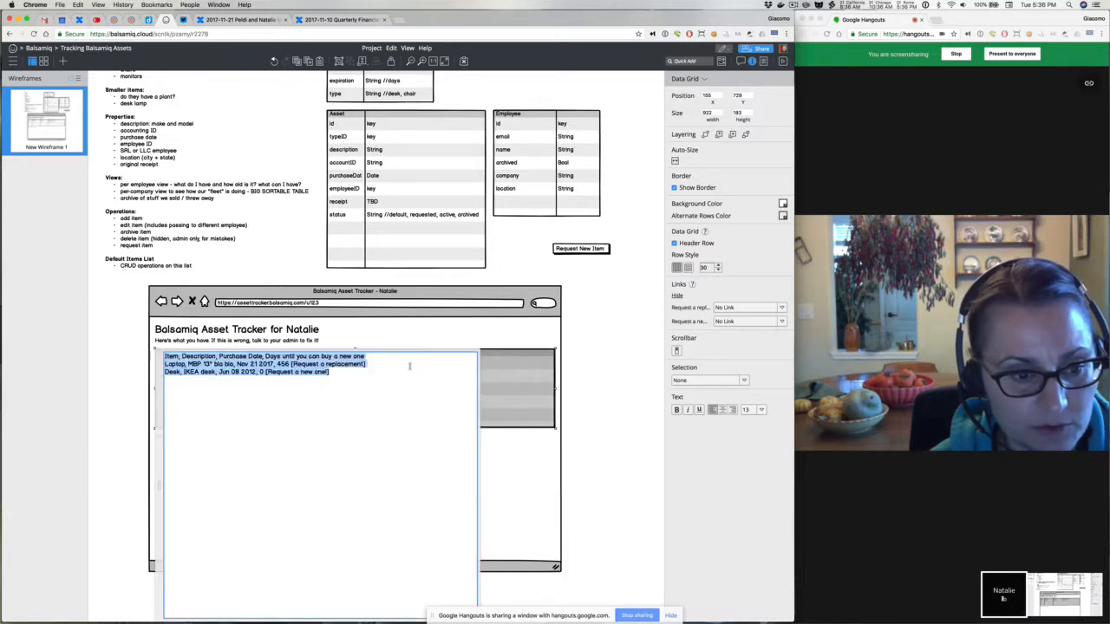
left_click(335, 364)
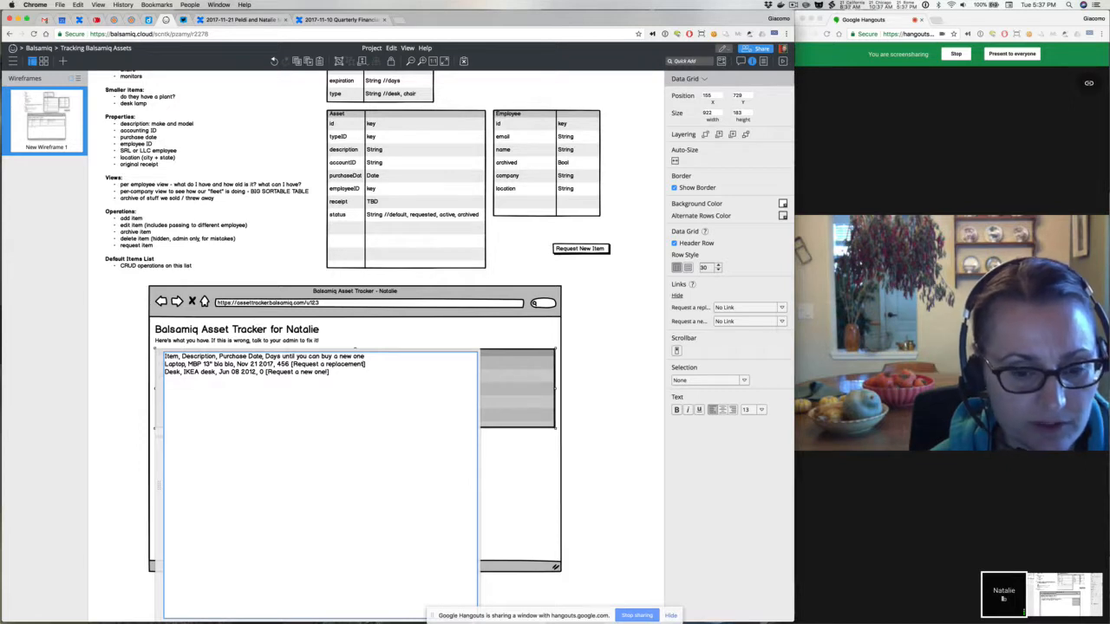
left_click(571, 376)
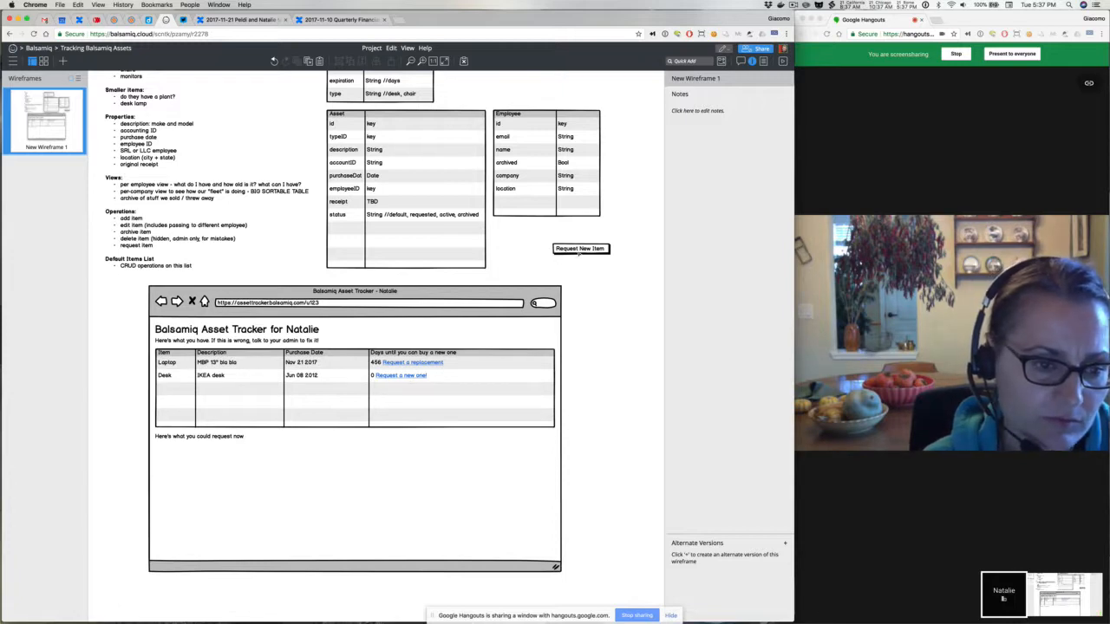
left_click_drag(579, 251, 524, 335)
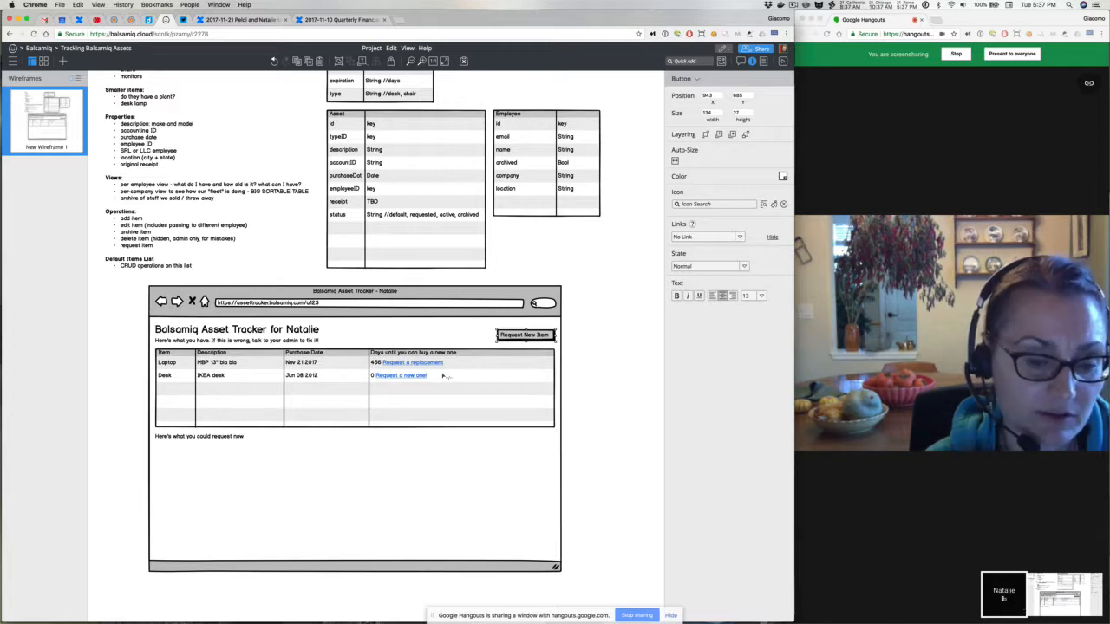
left_click(443, 375)
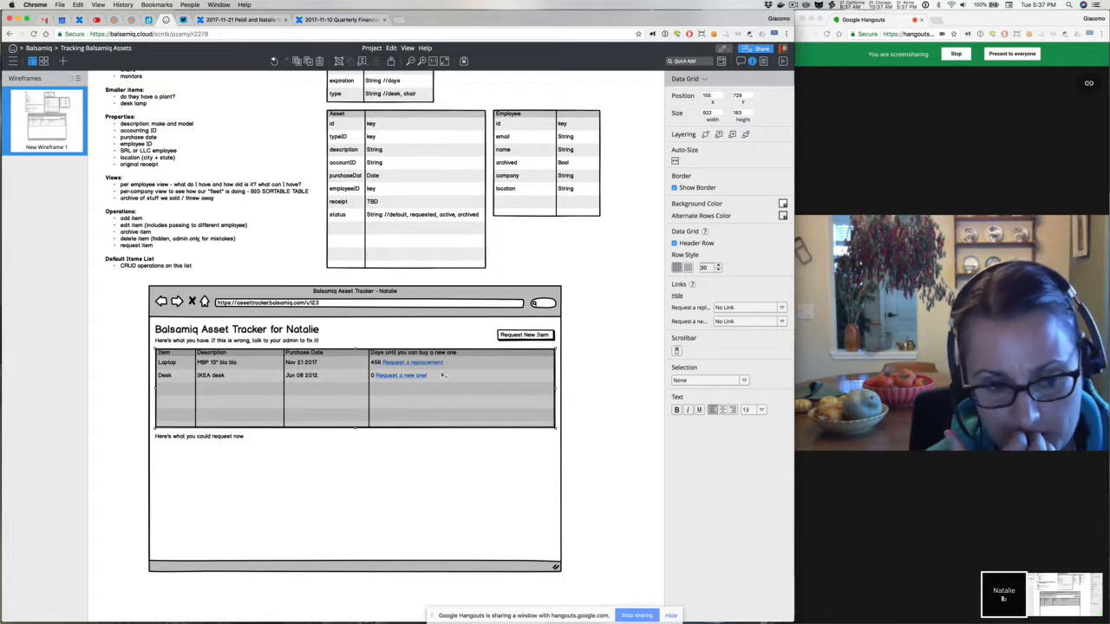
Quick-add a Window element by searching 'dia' and place it below the grid, lower right
key("/")
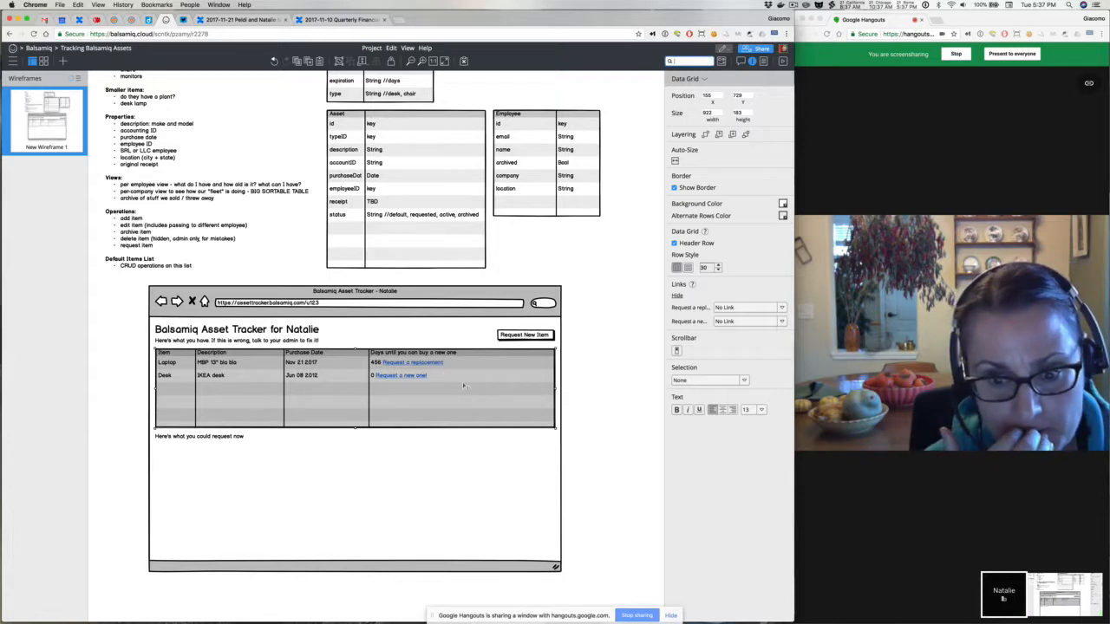
type("dia")
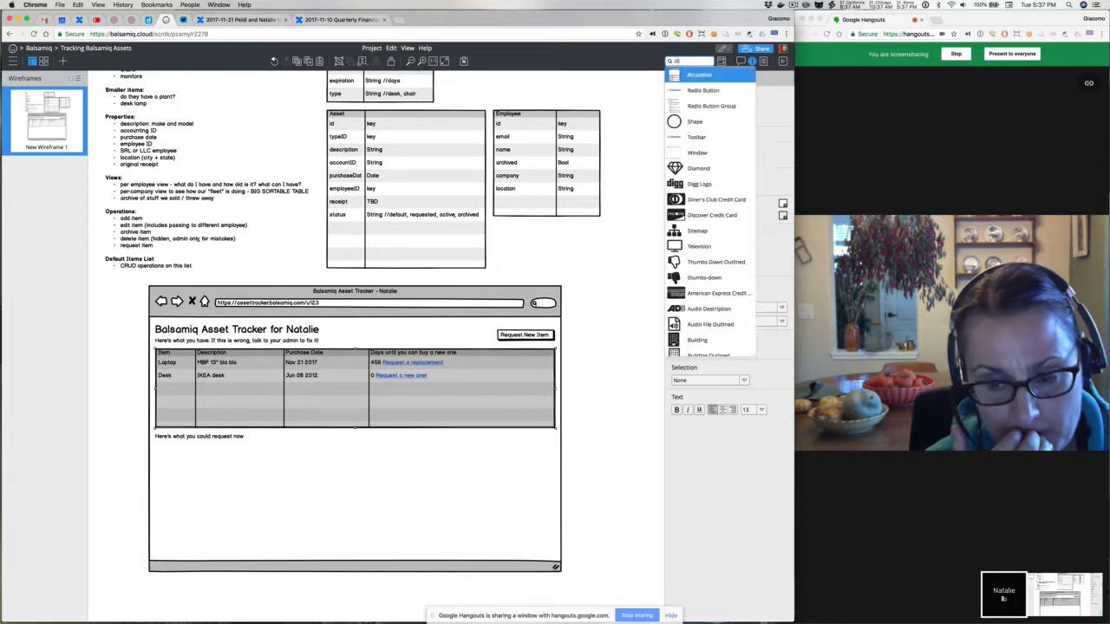
key("Down")
key("Down")
key("Up")
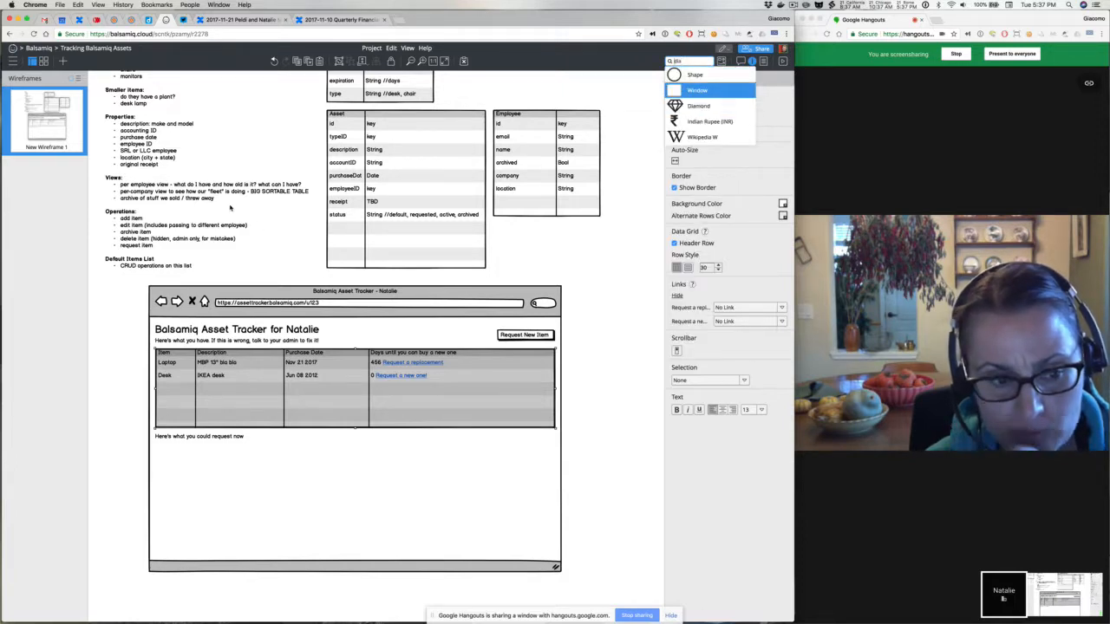
key("Return")
left_click_drag(147, 127, 401, 453)
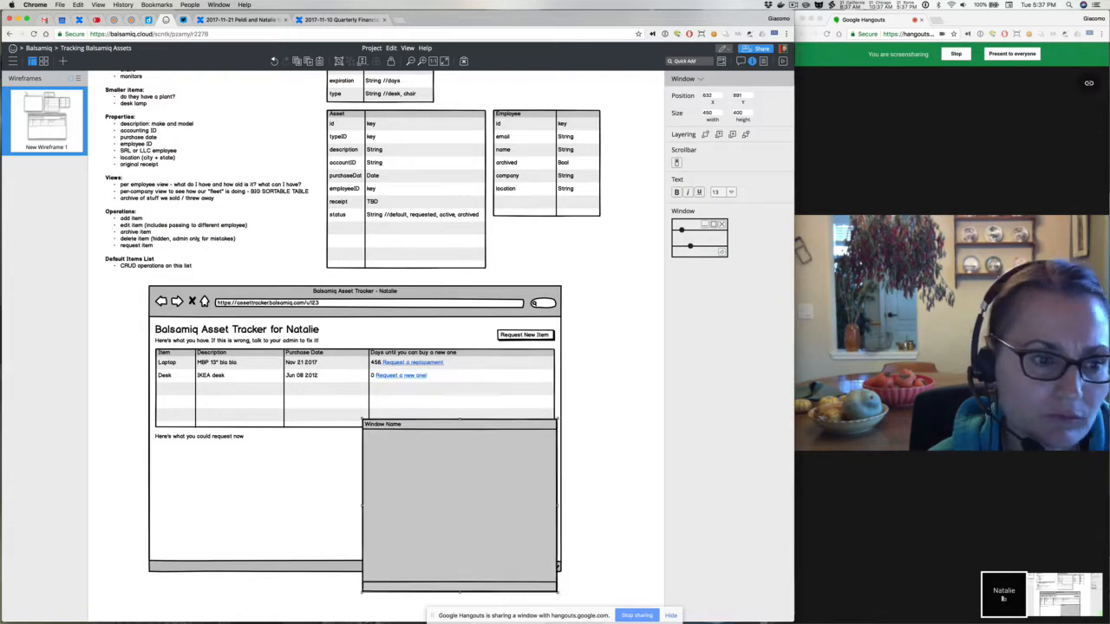
Title the window 'Request New Item', move it over the grid, and insert a Tabs Bar via '/tab'
key("Return")
type("R")
key("Return")
double_click(435, 459)
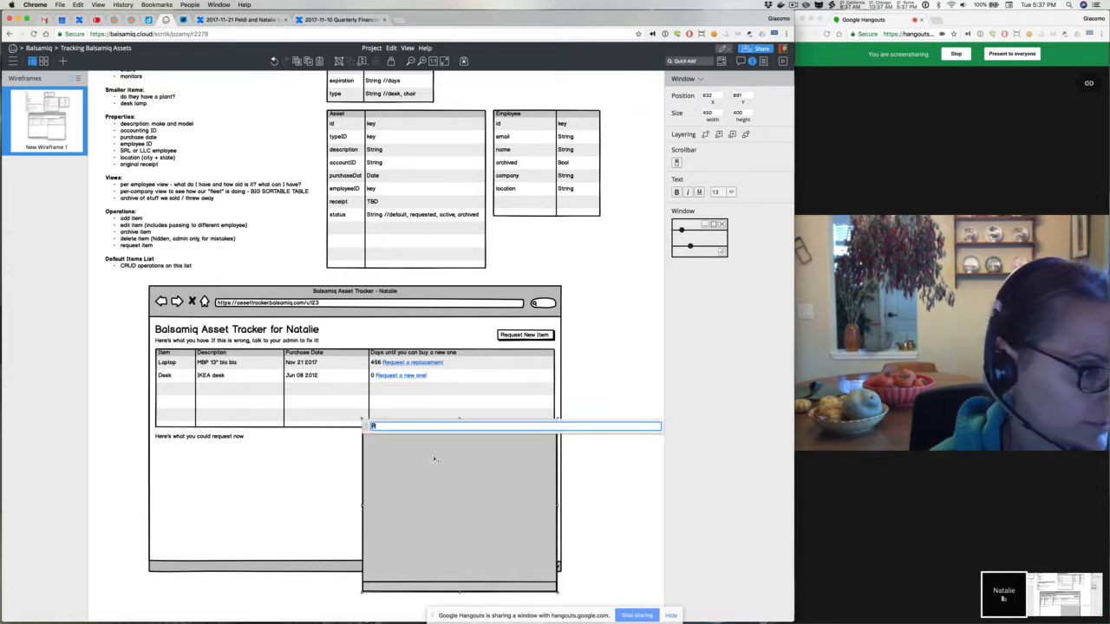
type("Request New It")
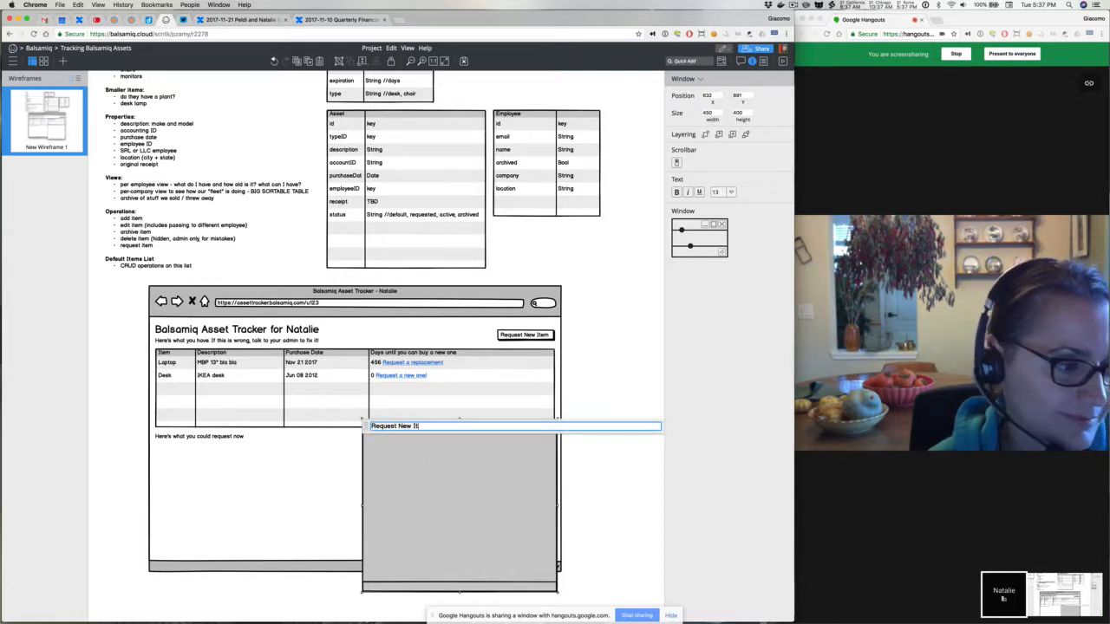
type("em")
key("Return")
key("Escape")
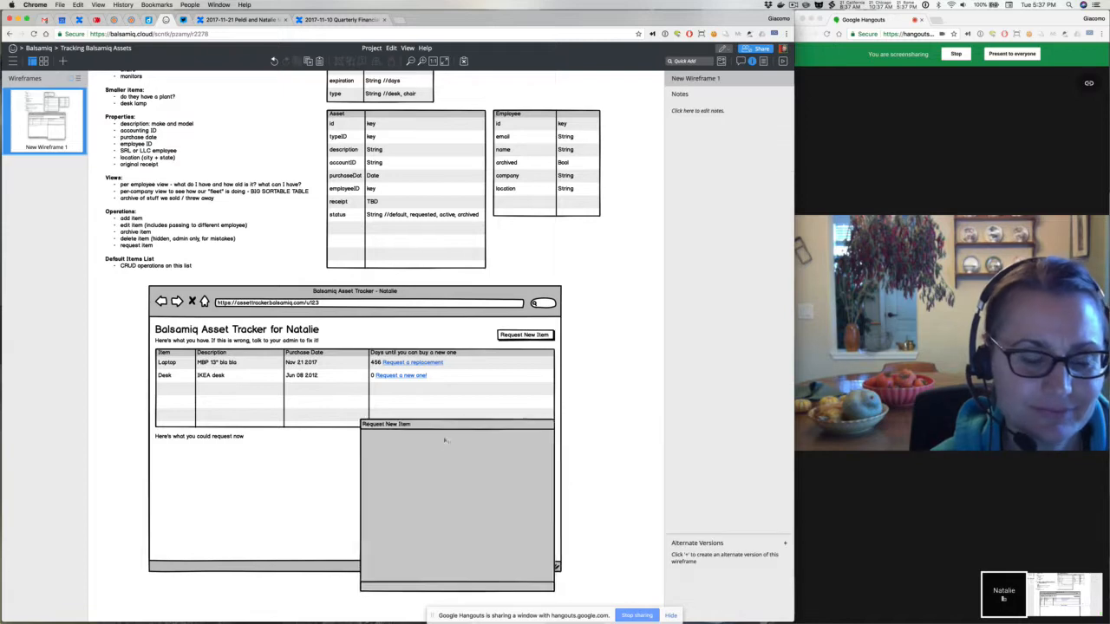
left_click_drag(445, 440, 442, 429)
type("/")
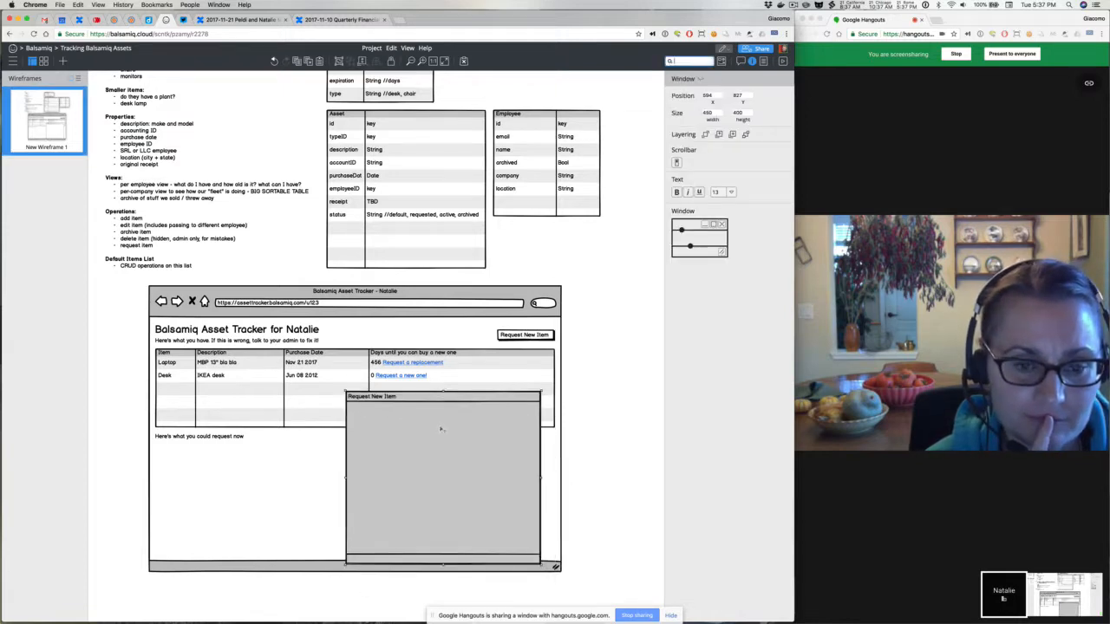
type("tab")
key("Return")
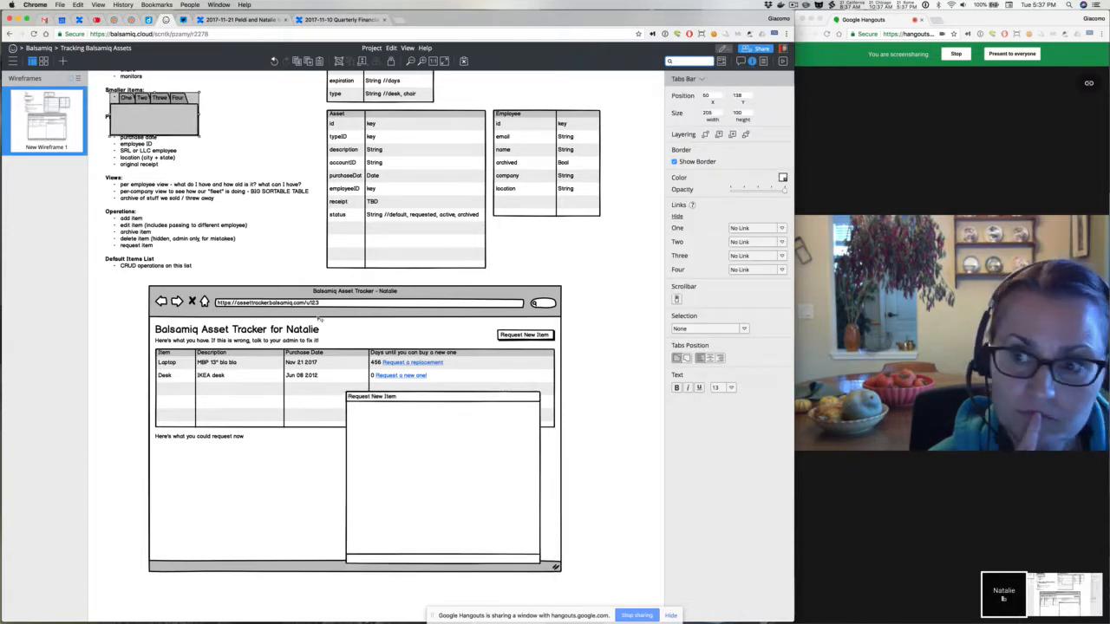
Move the tabs bar into the Request New Item window and start retyping its tab labels
left_click_drag(139, 115, 379, 426)
double_click(379, 425)
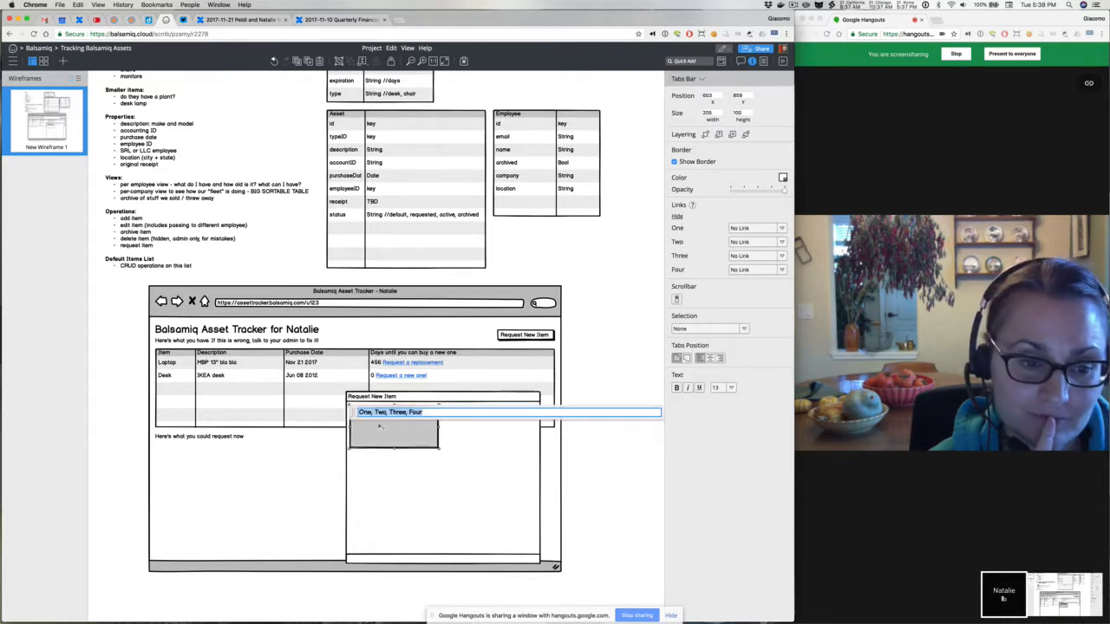
type("Replacement, New")
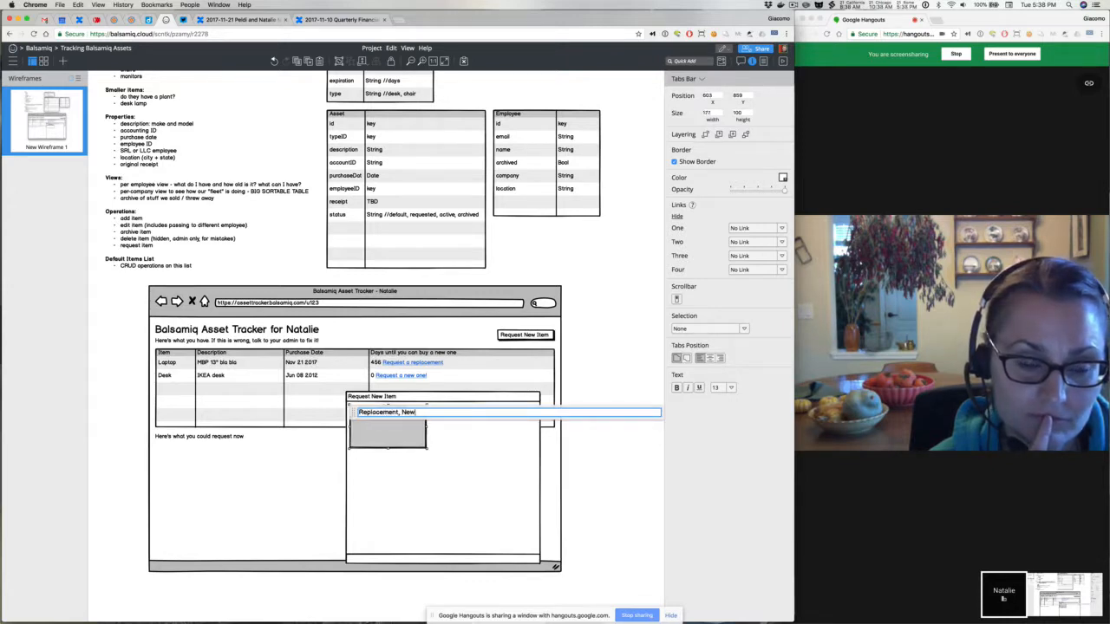
key("super+a")
type("New Item")
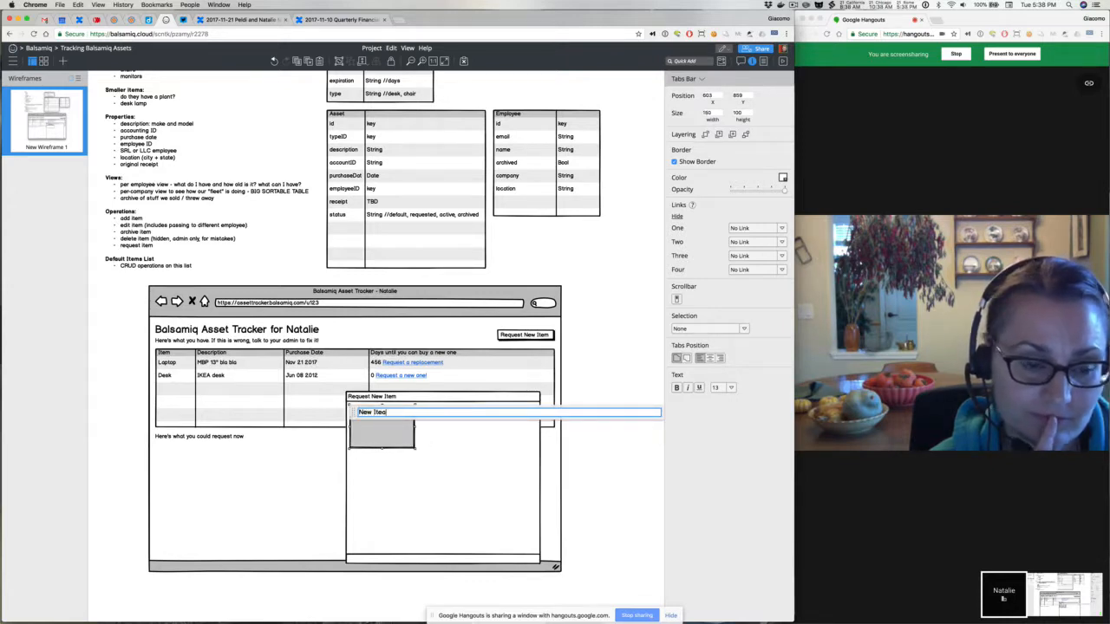
key("BackSpace")
type("m,")
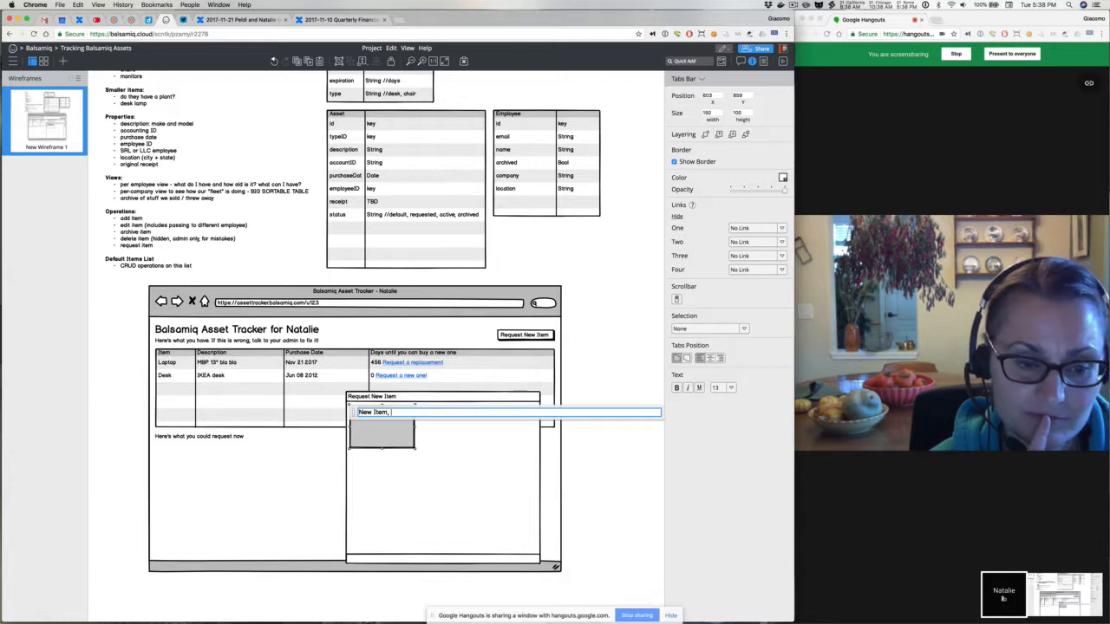
type(" Replacement")
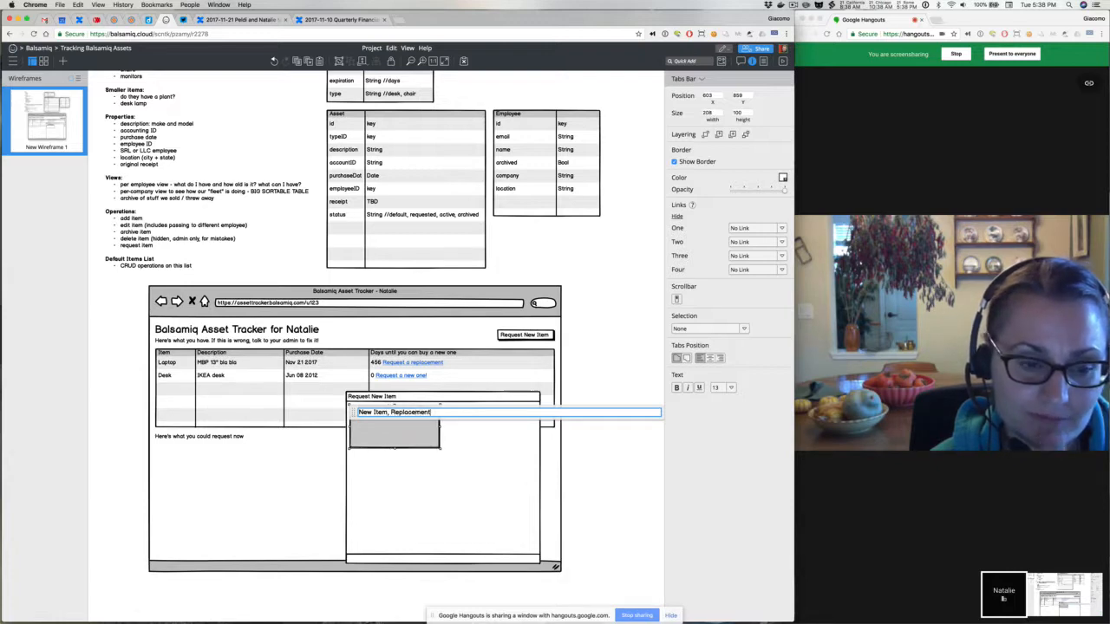
type(",")
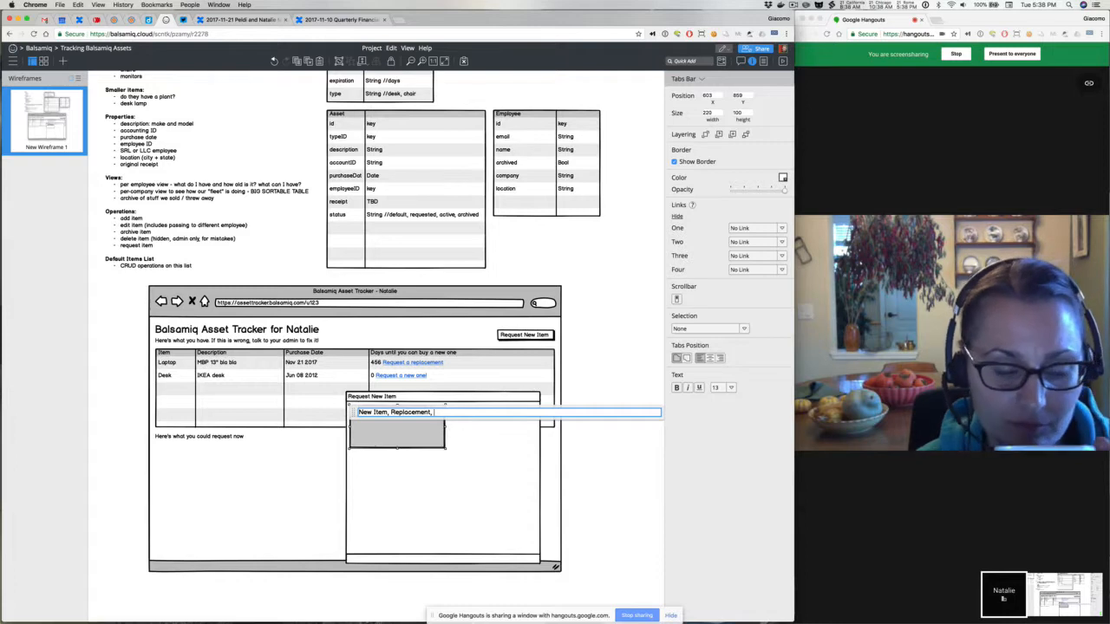
Label tabs New Standard Item, Replacement, New Personal Item; remove the border and widen across the window
left_click(373, 412)
type("Default")
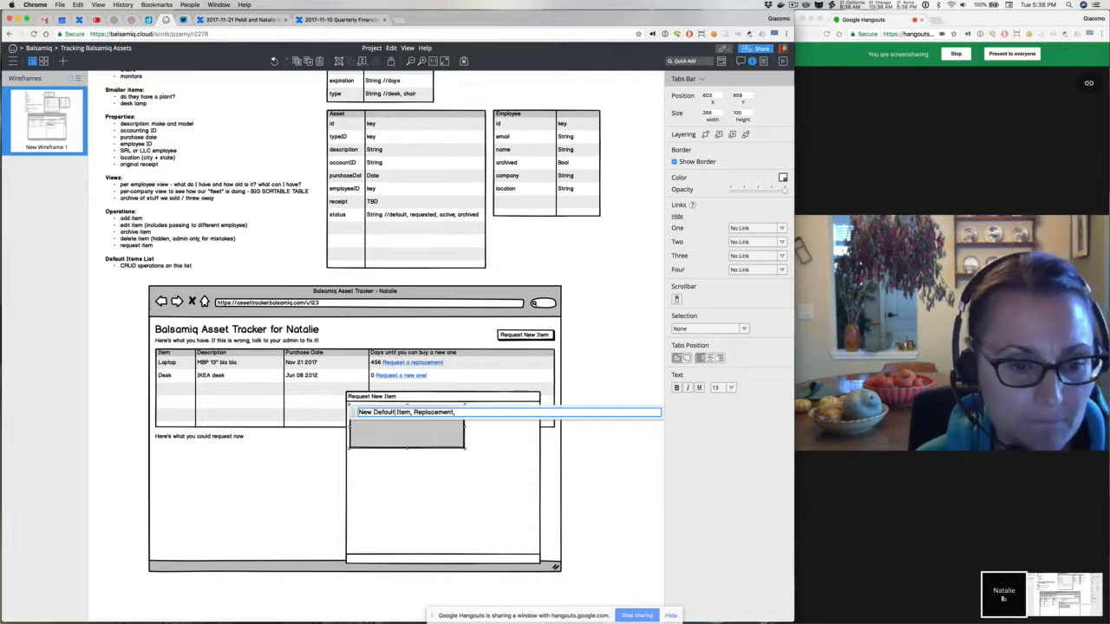
double_click(384, 412)
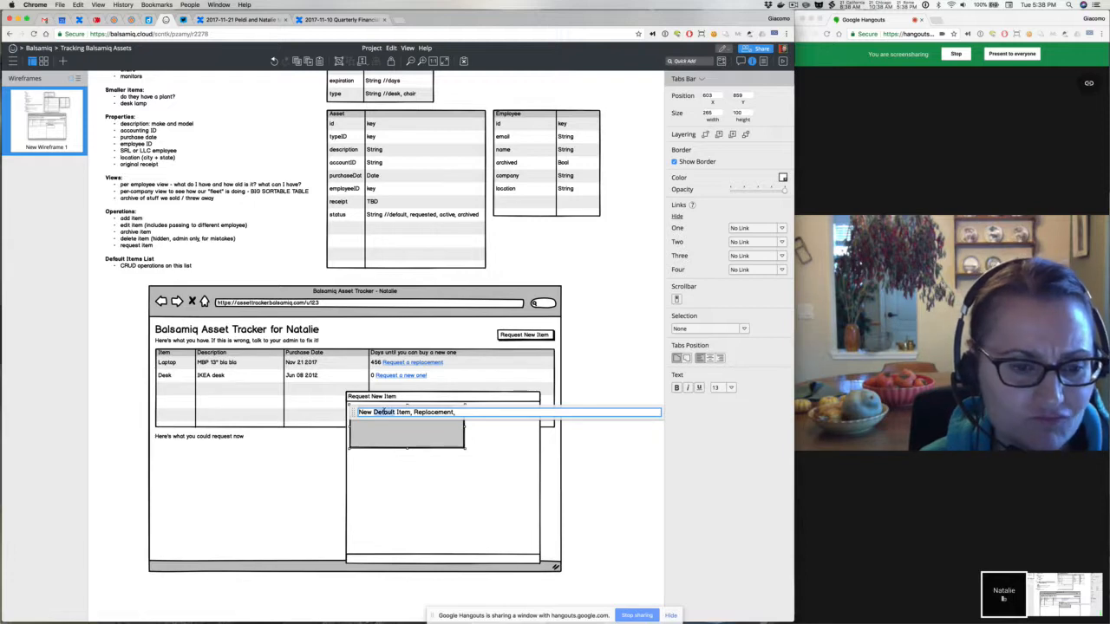
type("Standard")
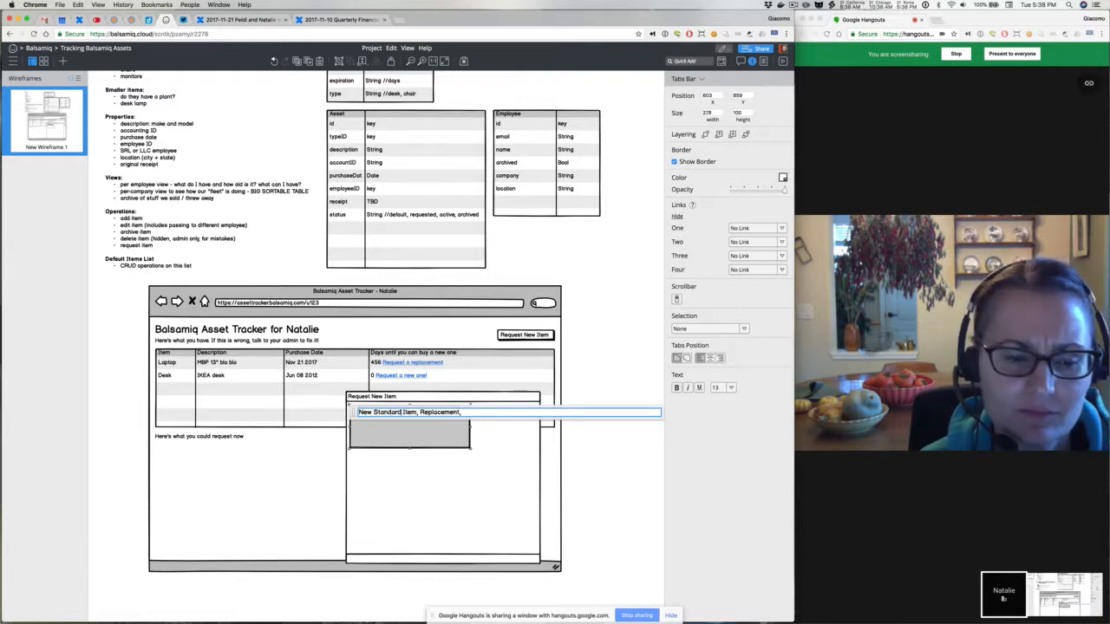
type(" Item, Replacement, New Other Item")
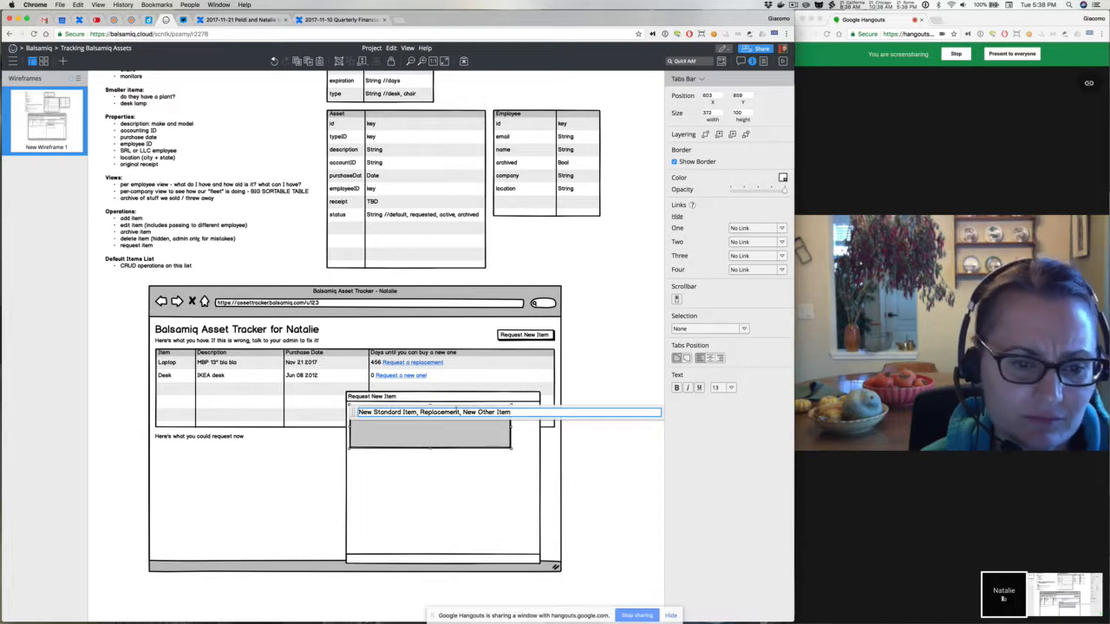
double_click(486, 412)
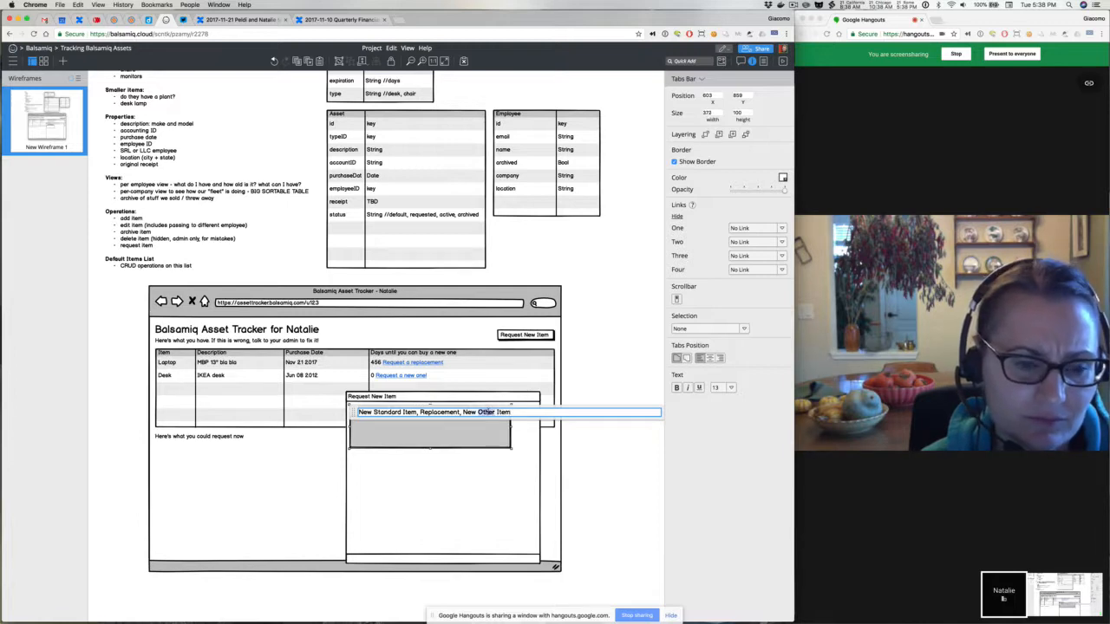
type("Spe")
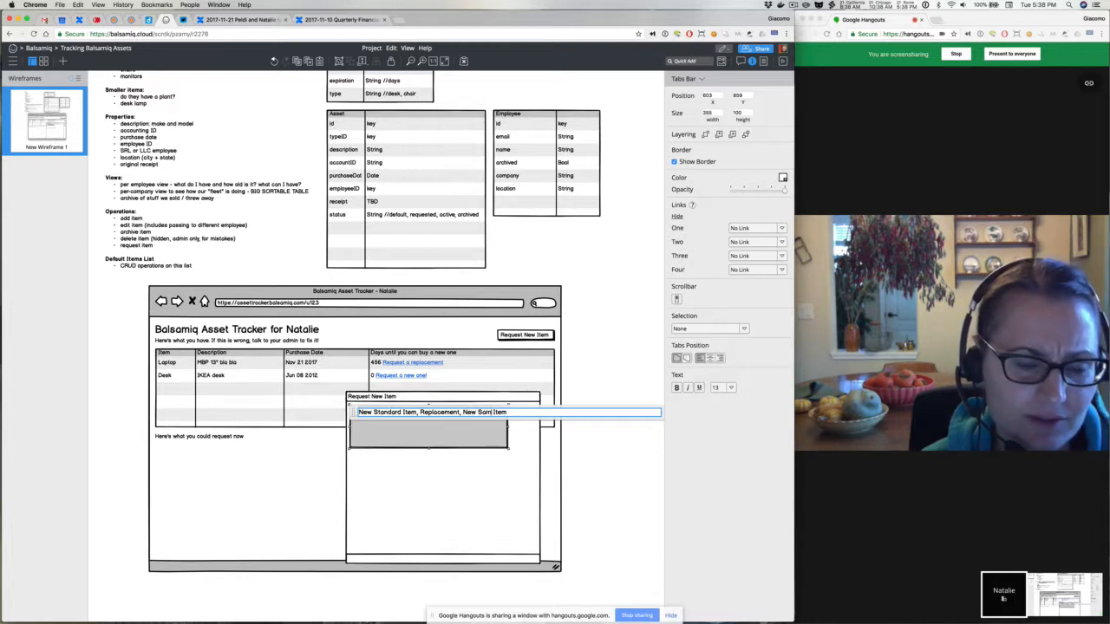
key("BackSpace")
key("BackSpace")
key("BackSpace")
type("Pers")
type("onal")
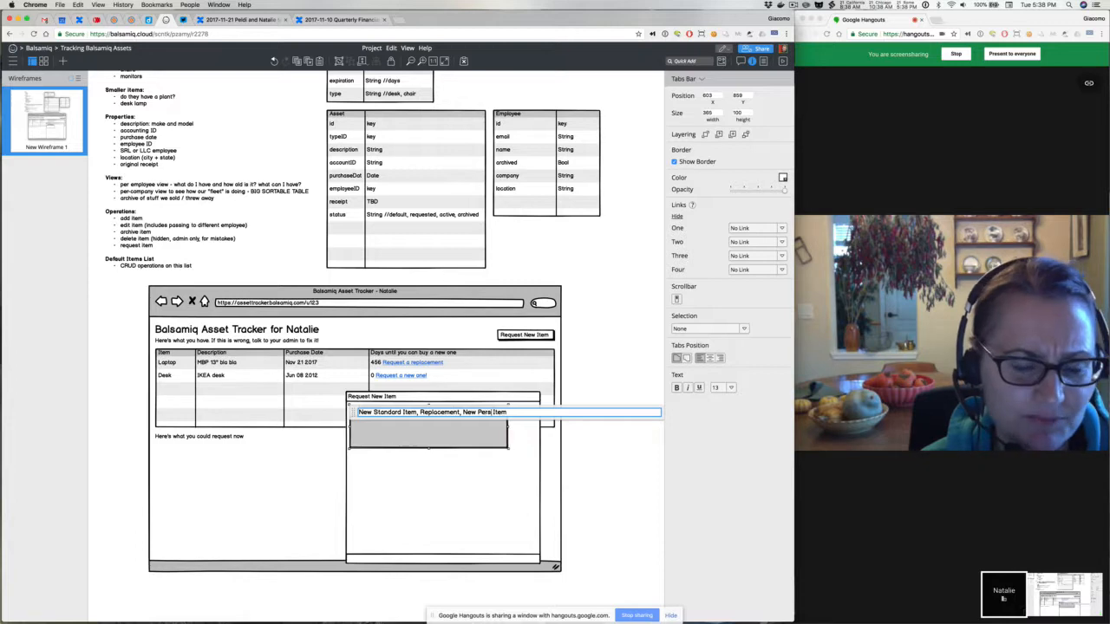
key("Return")
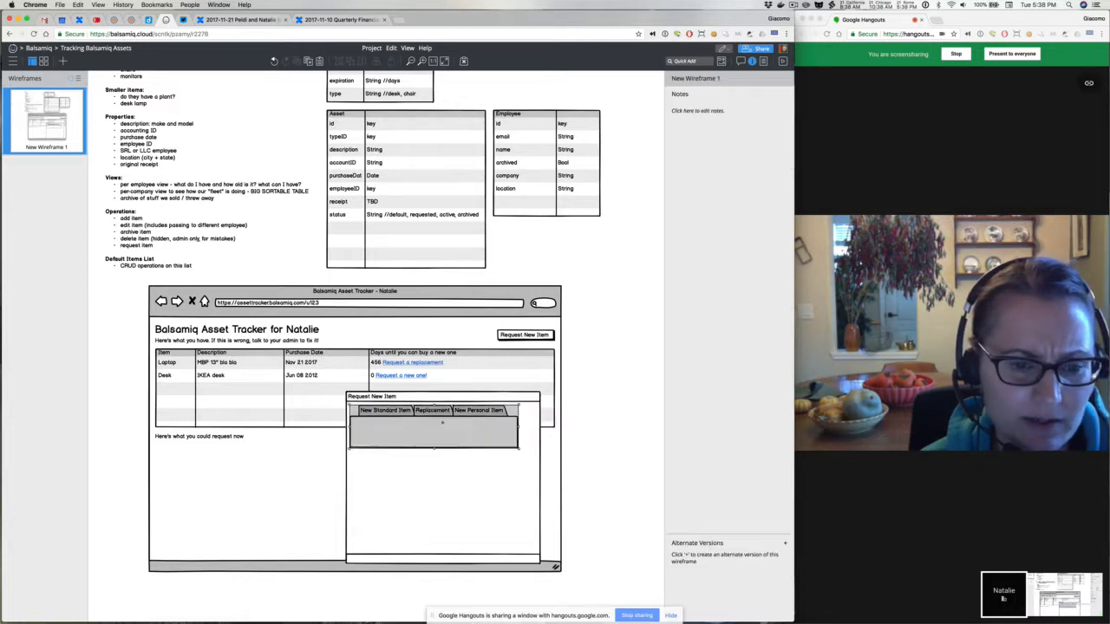
left_click(693, 163)
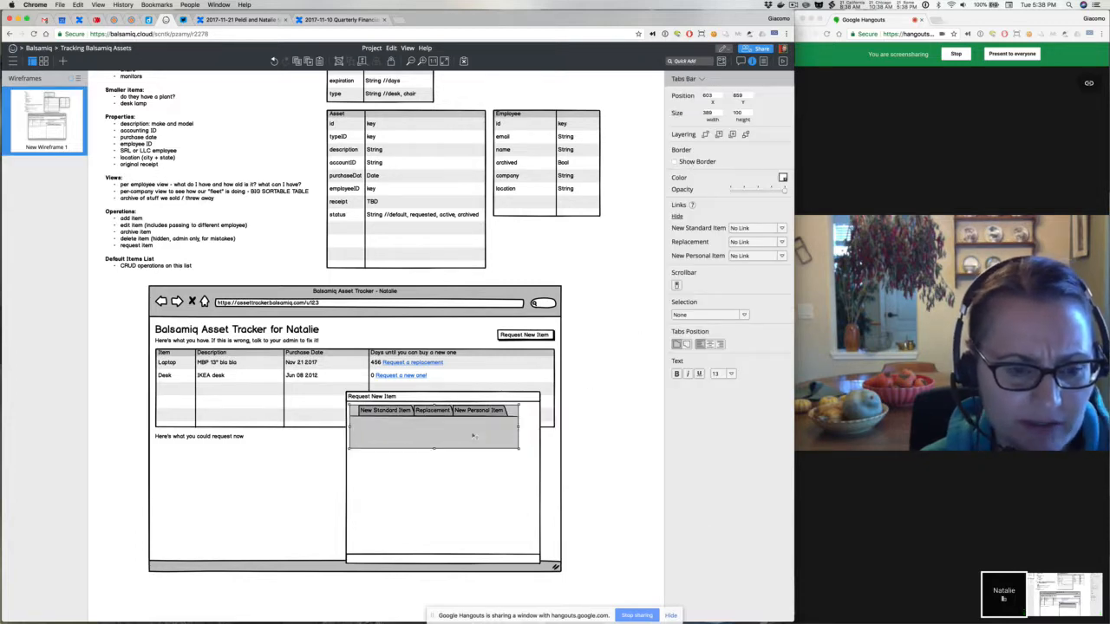
left_click_drag(519, 447, 540, 419)
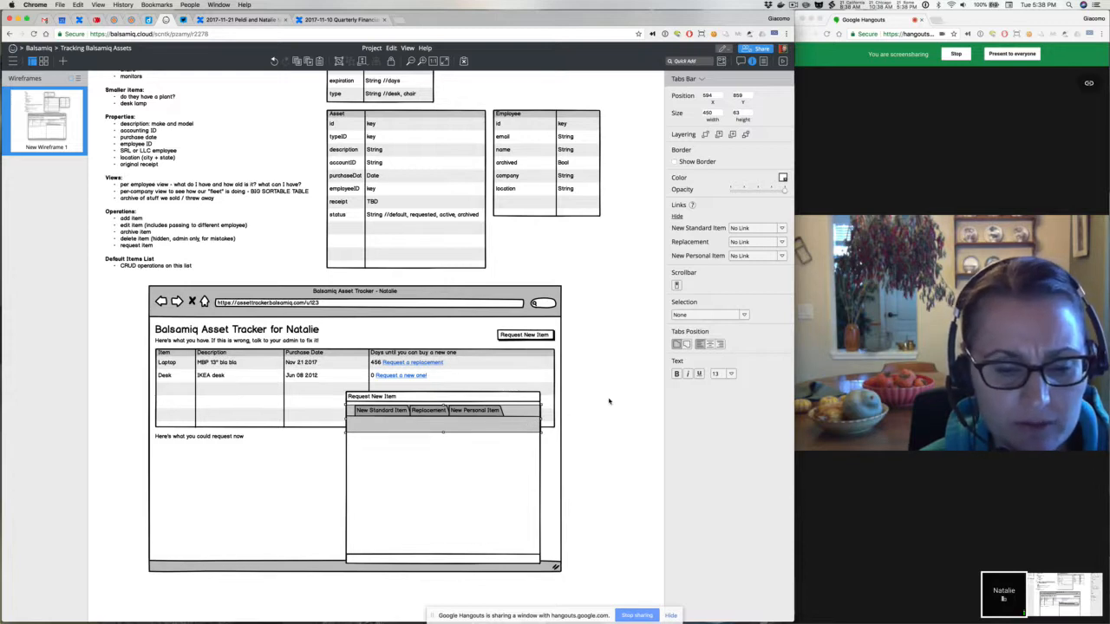
Set the tabs bar's Selection to New Standard Item
left_click(714, 315)
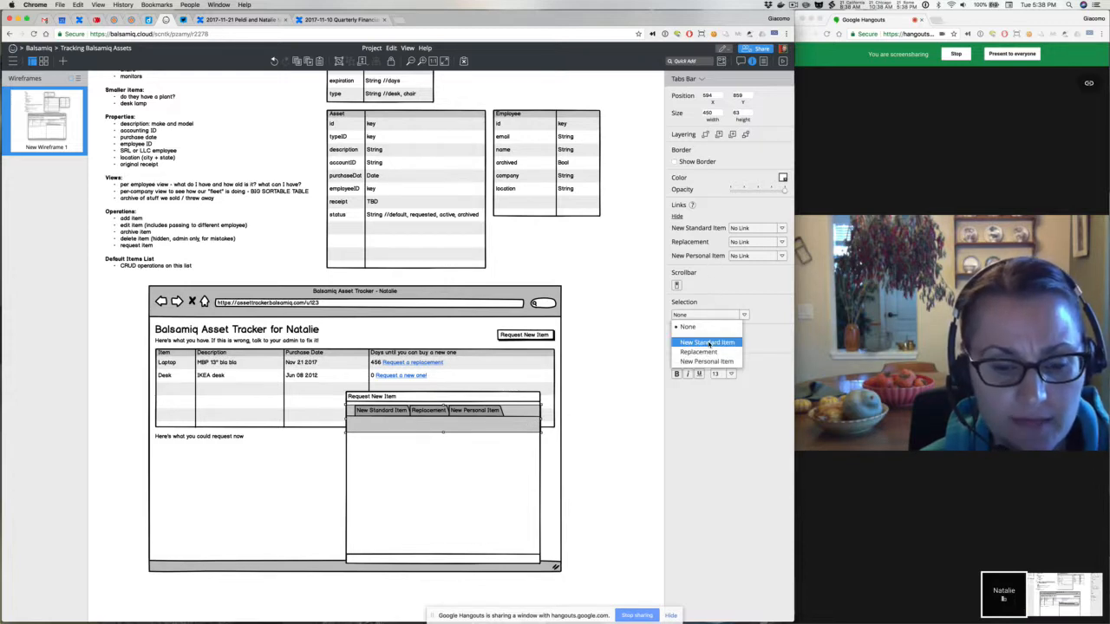
left_click(707, 342)
left_click(598, 378)
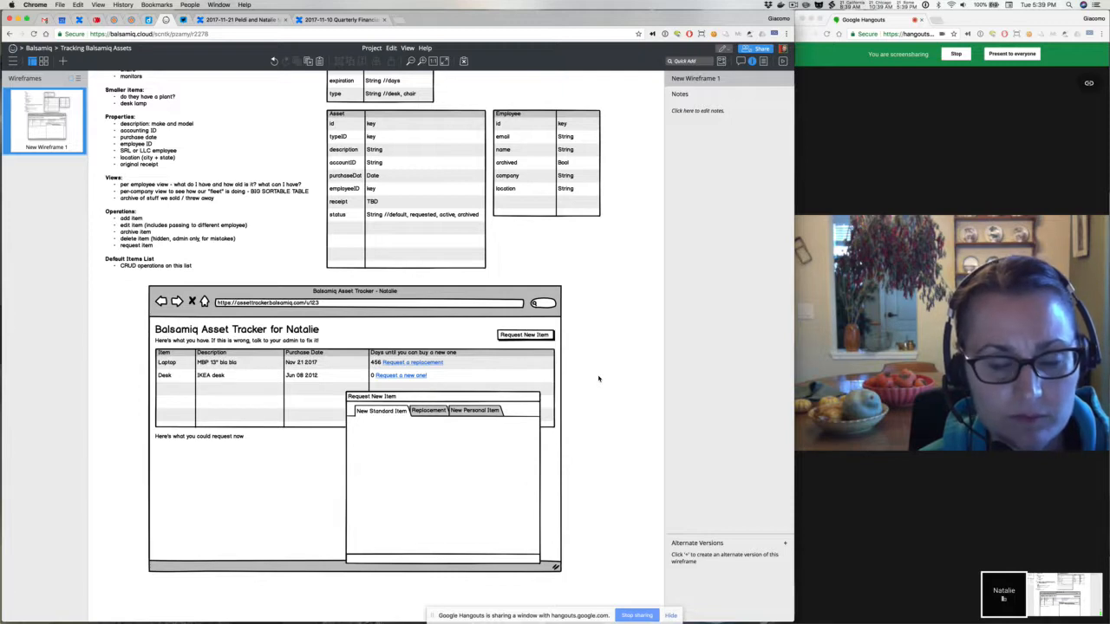
double_click(461, 415)
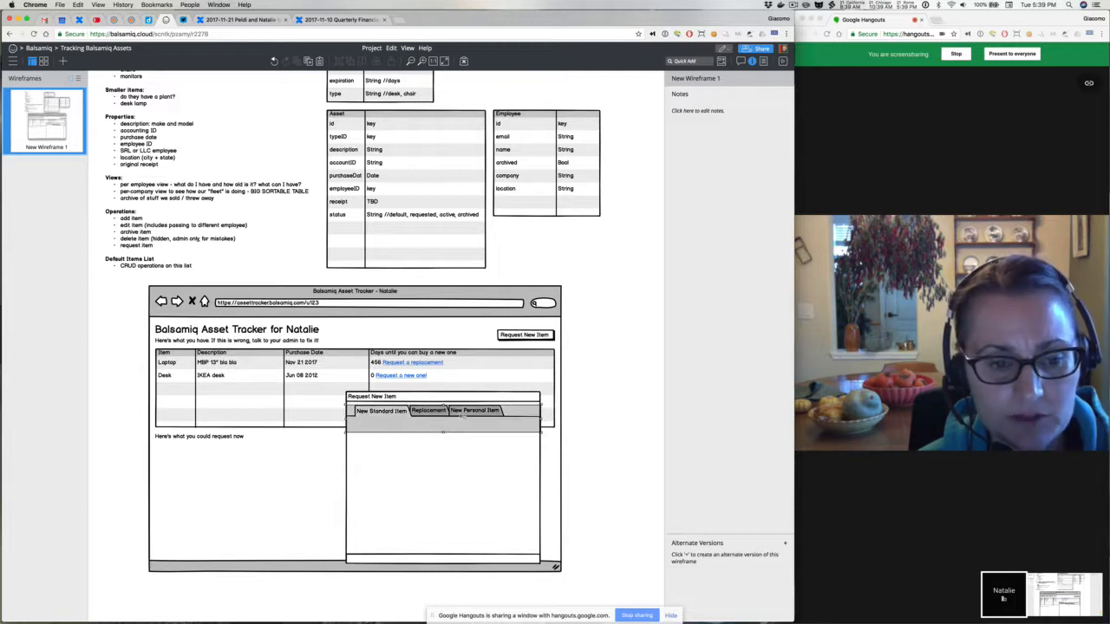
Delete the New Personal Item tab and the word Standard, leaving 'New Item, Replacement'
left_click(457, 412)
key("shift+super+Right")
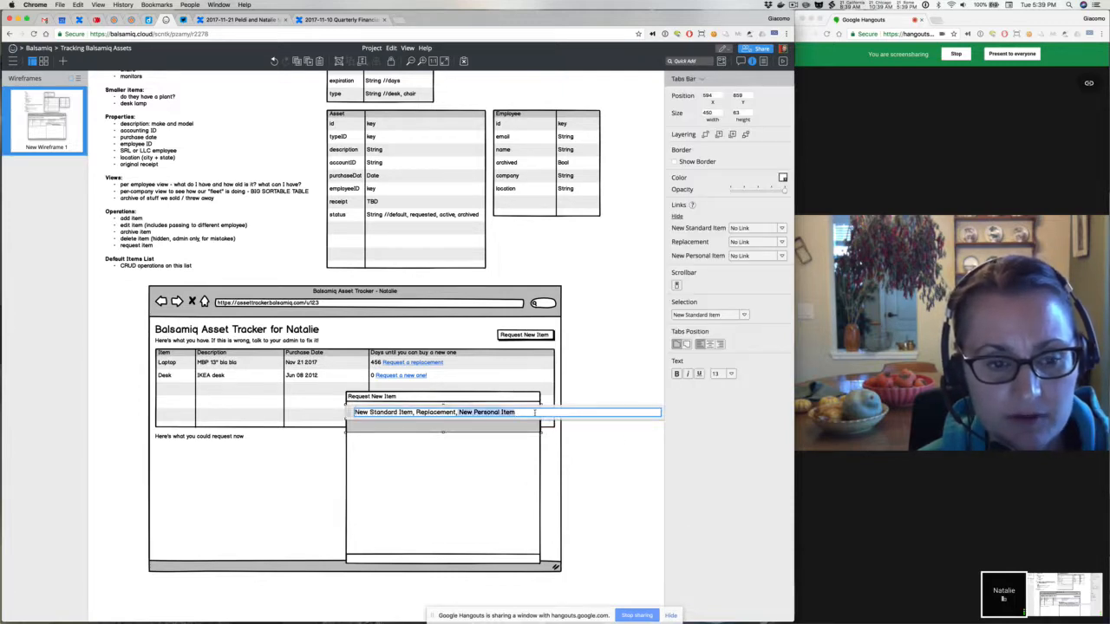
key("BackSpace")
double_click(360, 412)
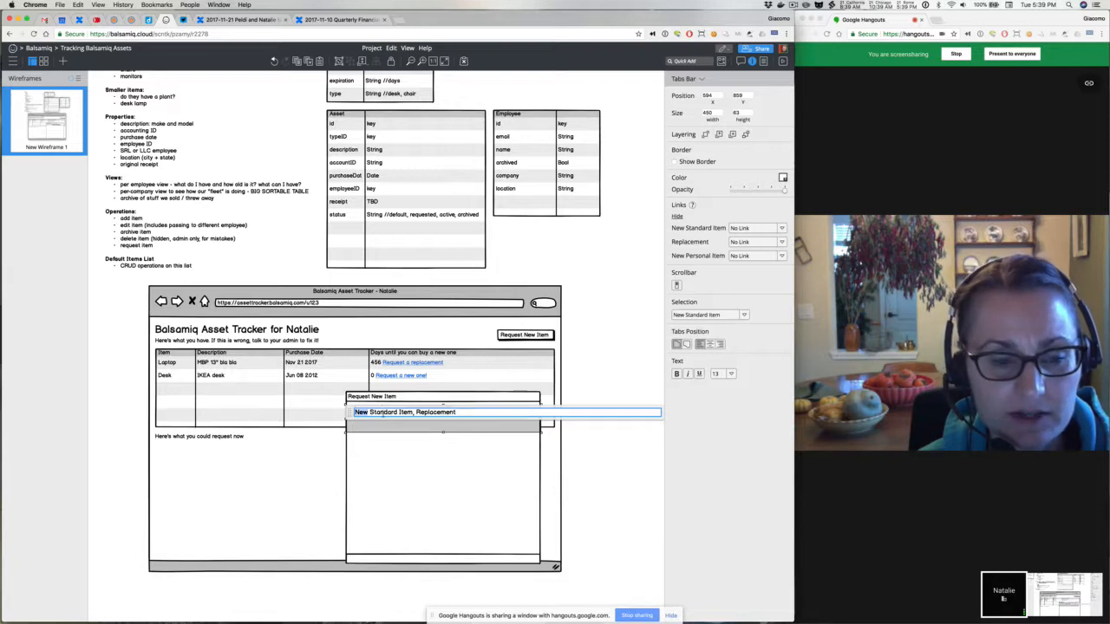
double_click(383, 412)
key("BackSpace")
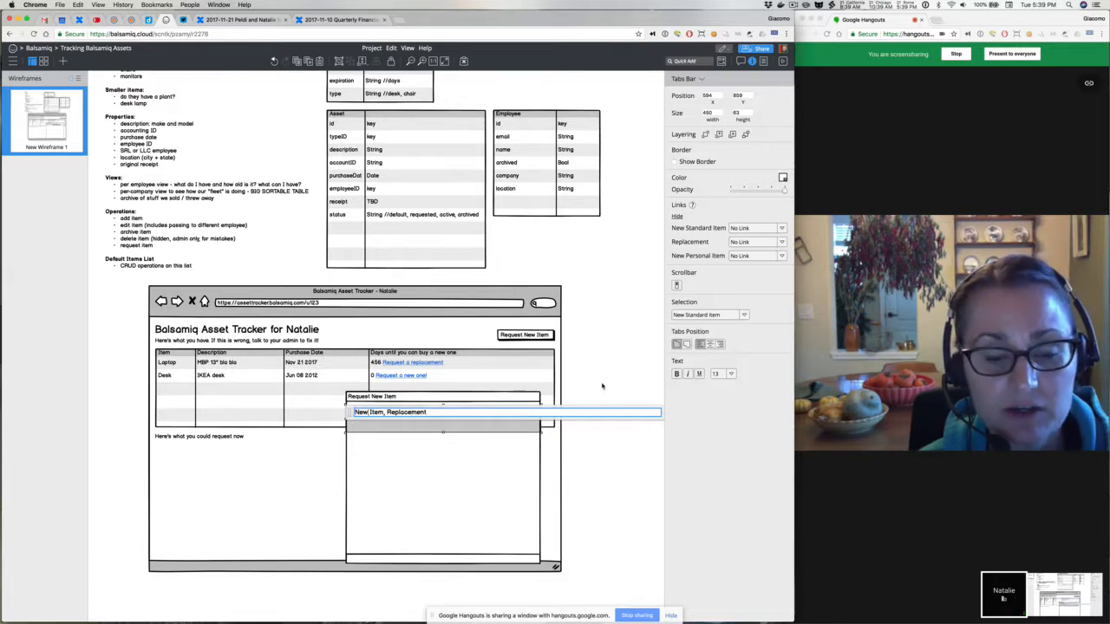
left_click(602, 386)
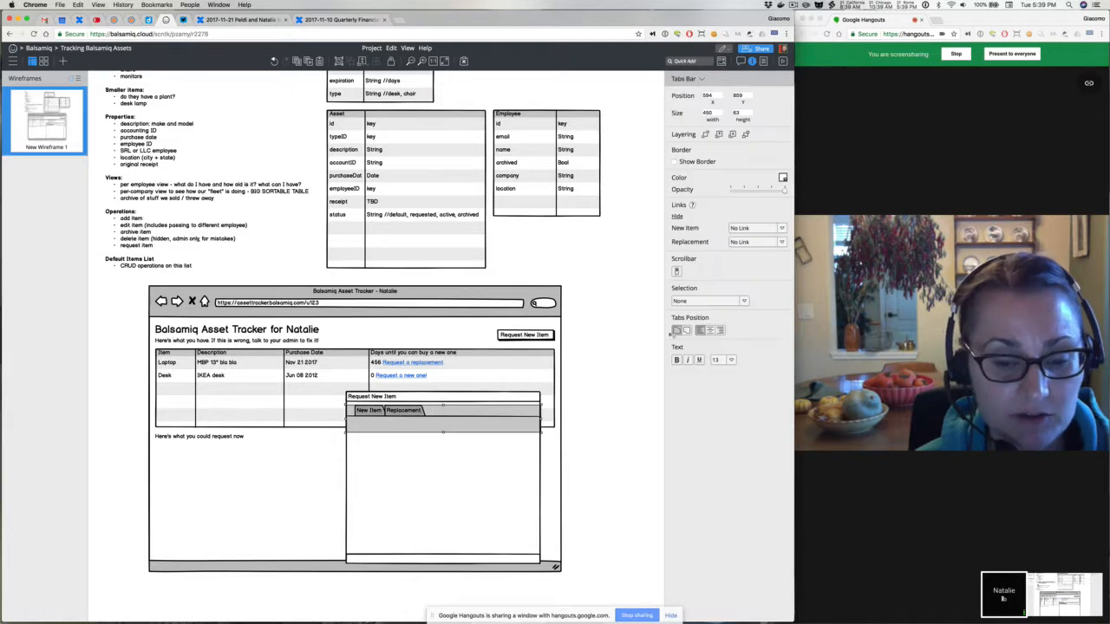
Set the tabs bar's Selection to New Item
left_click(712, 302)
left_click(704, 326)
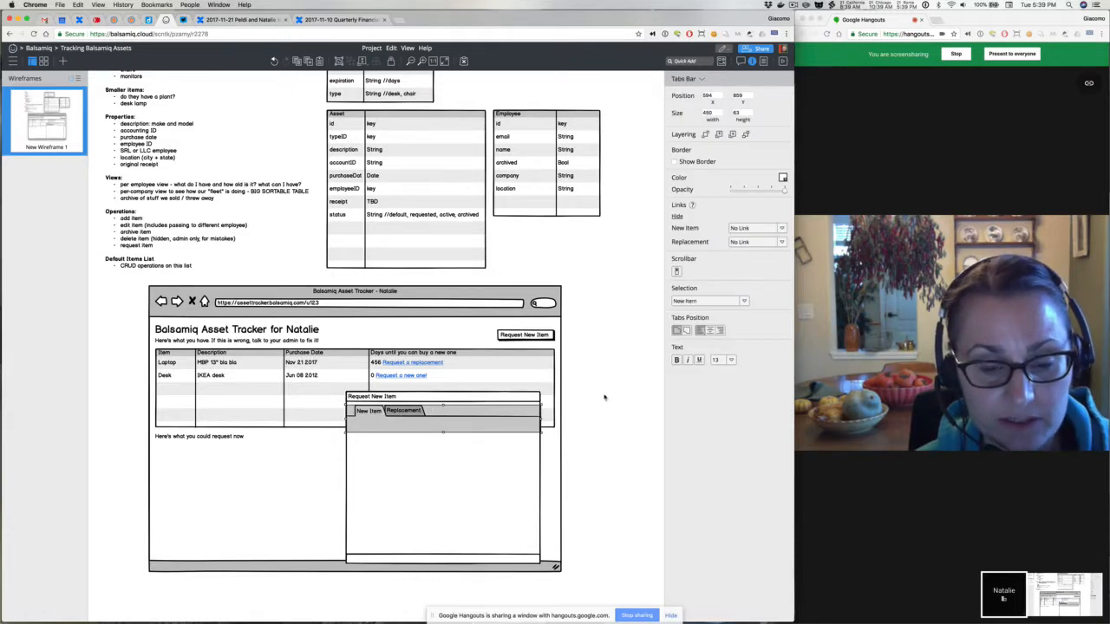
left_click(604, 397)
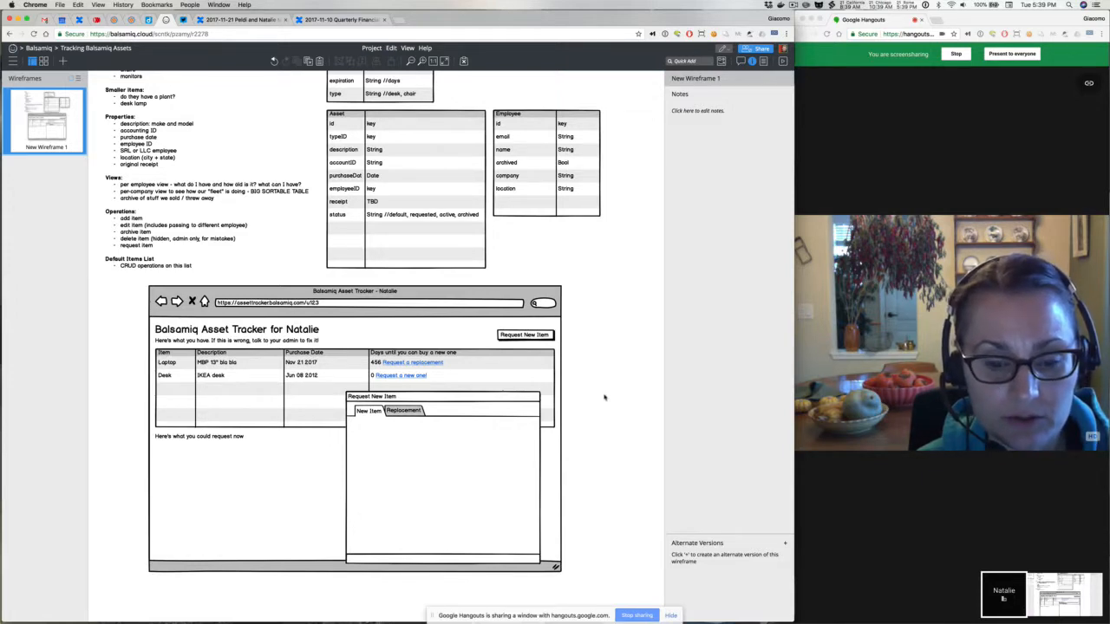
Extend the AssetType table upward to make room for another field
double_click(436, 199)
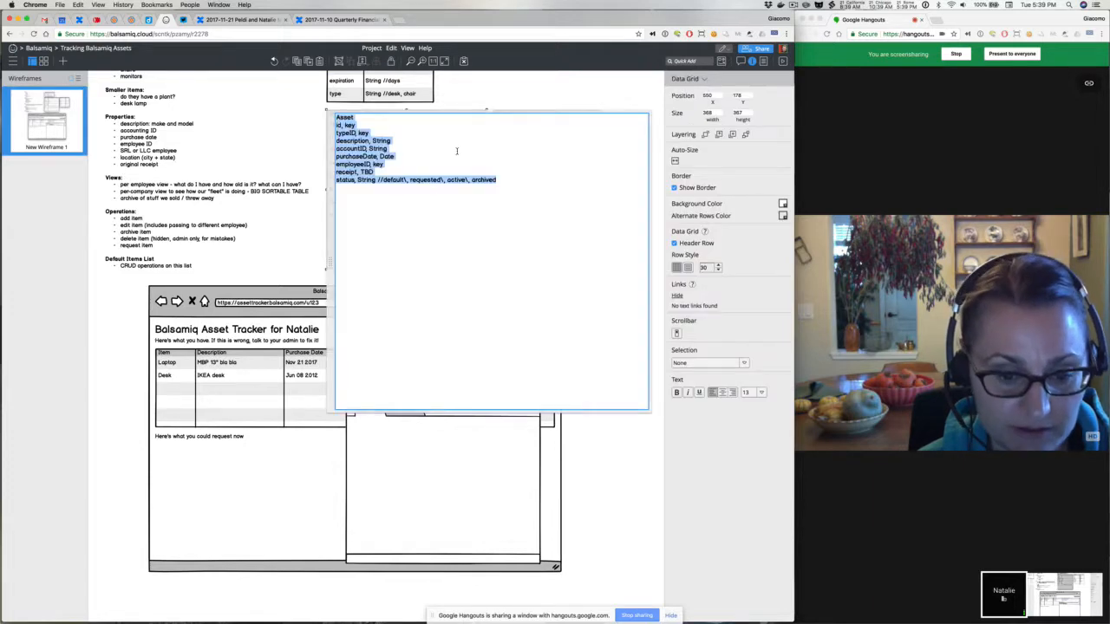
left_click(484, 89)
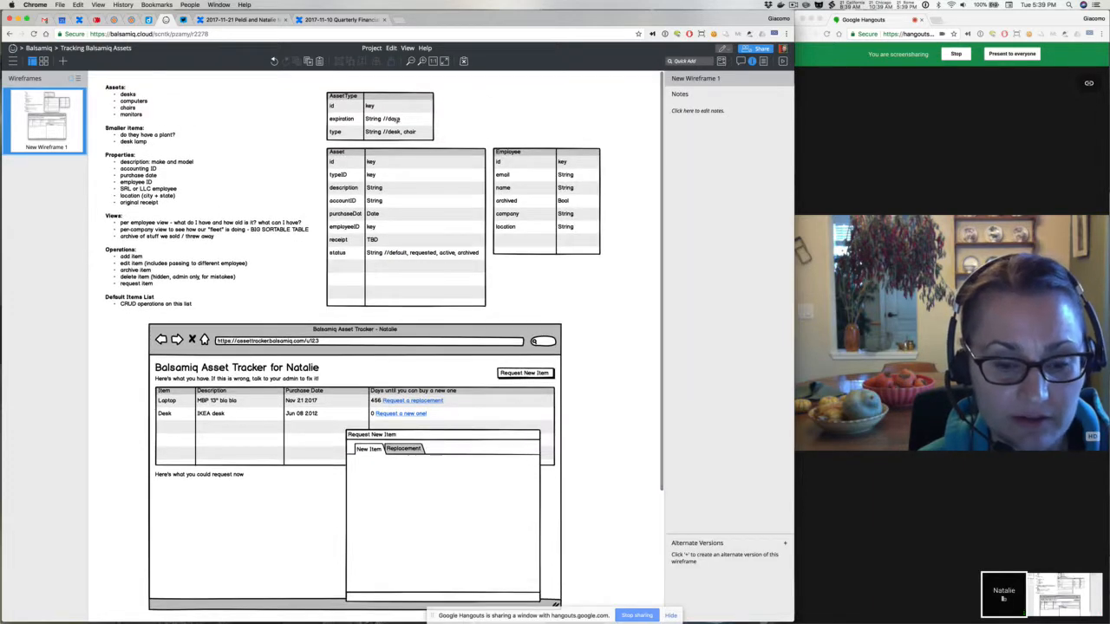
left_click(379, 91)
left_click_drag(379, 91, 378, 76)
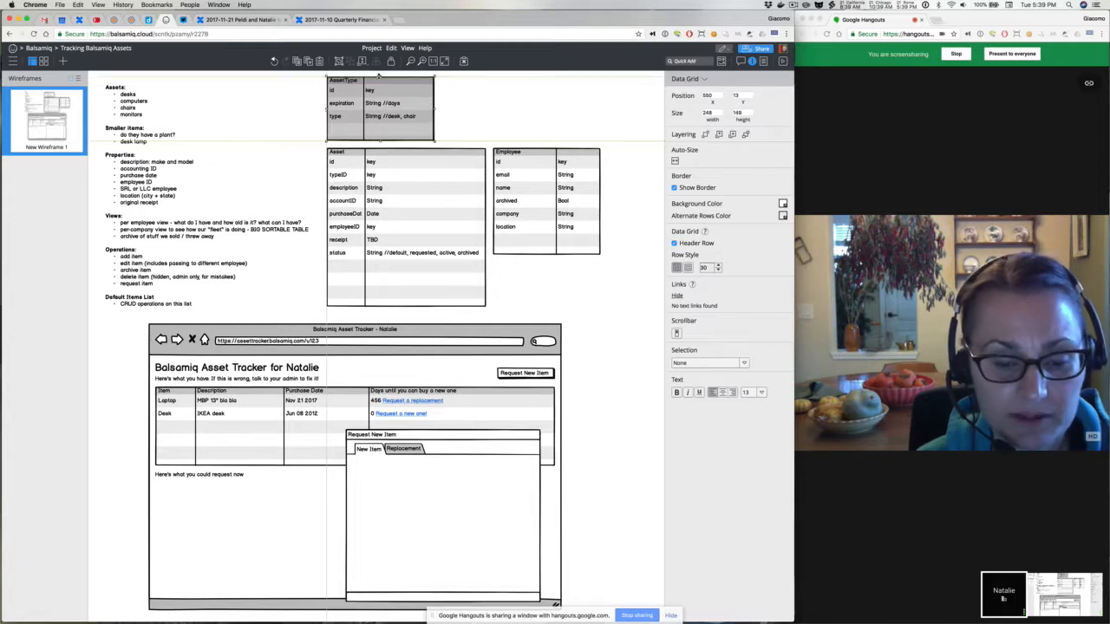
Add a 'standard, Bool' line below the type row in the AssetType table
double_click(384, 130)
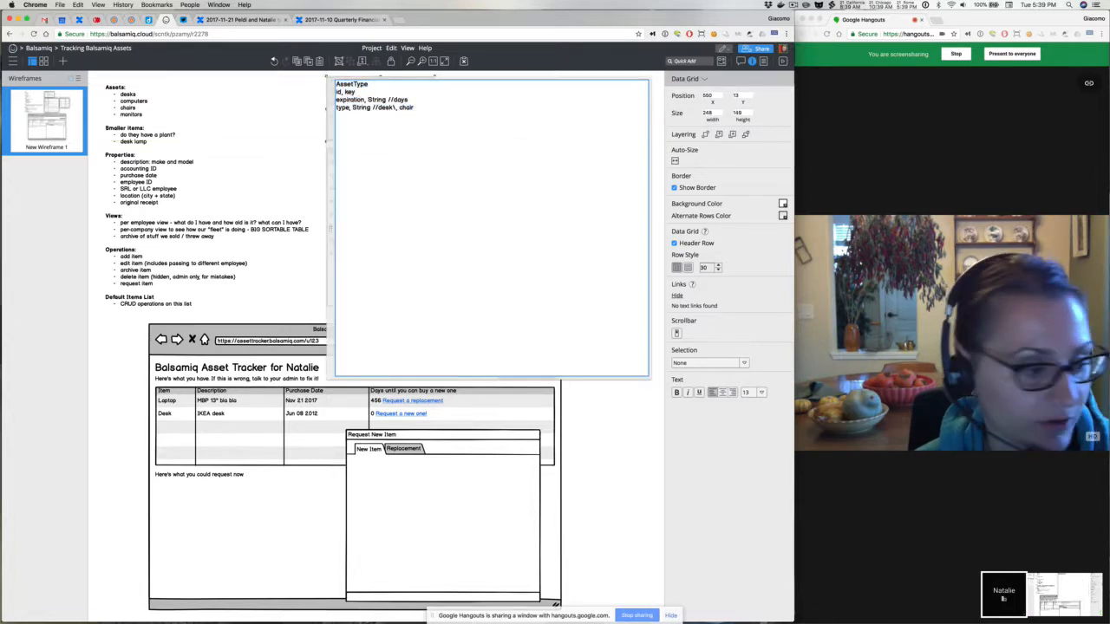
key("Return")
type("status")
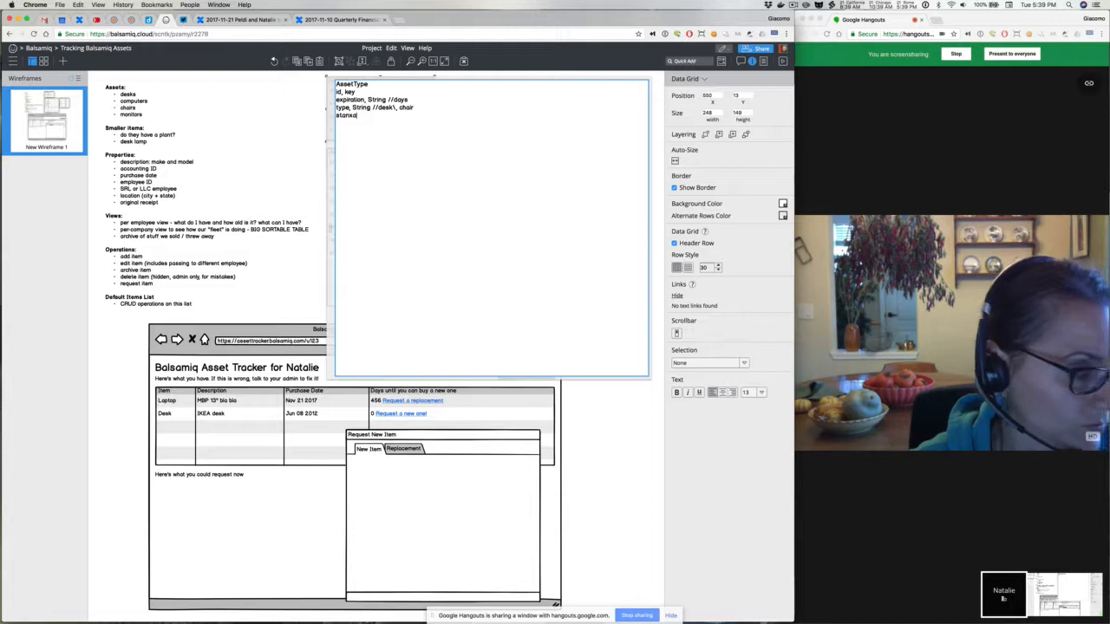
key("BackSpace")
key("BackSpace")
type("dard, Bool")
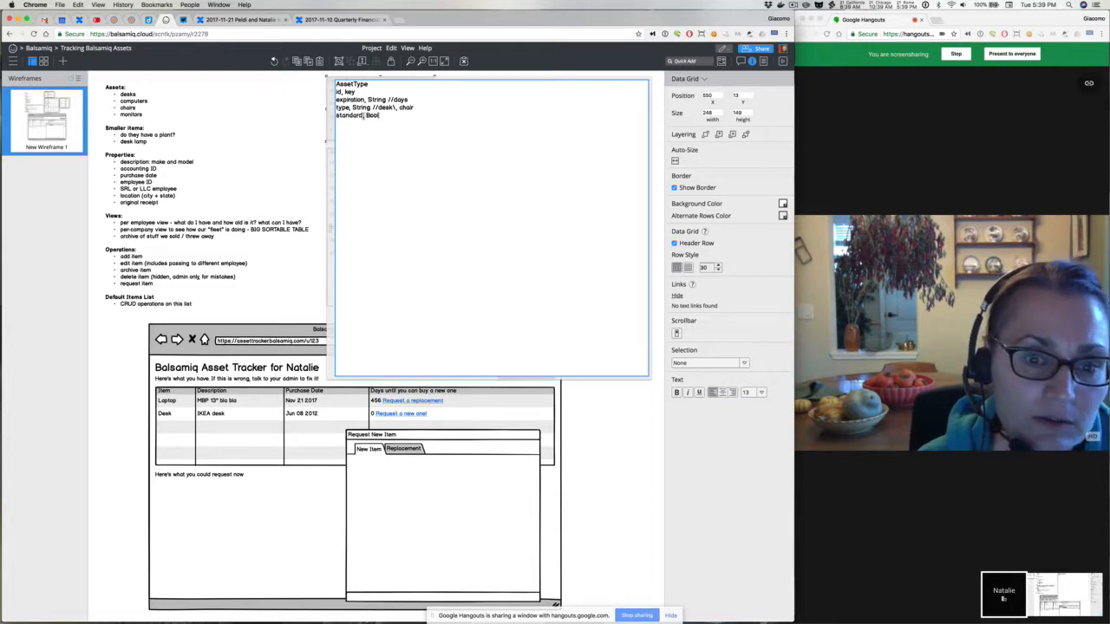
key("super+Return")
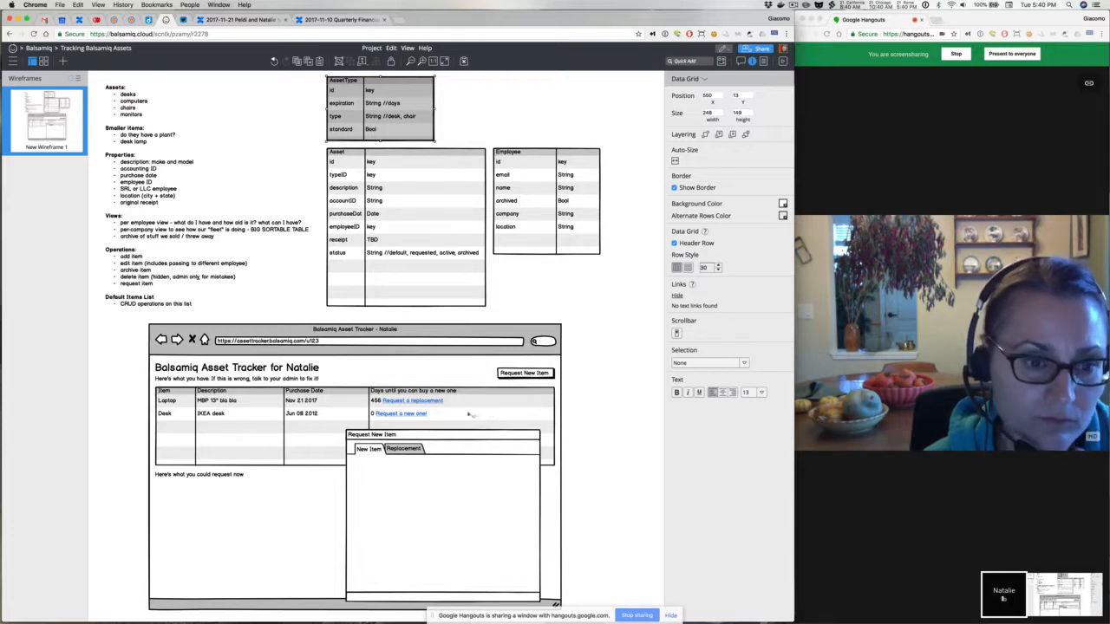
Retype the tab labels as New Standard Item, Replacement and New Optional Item
double_click(372, 451)
left_click(371, 450)
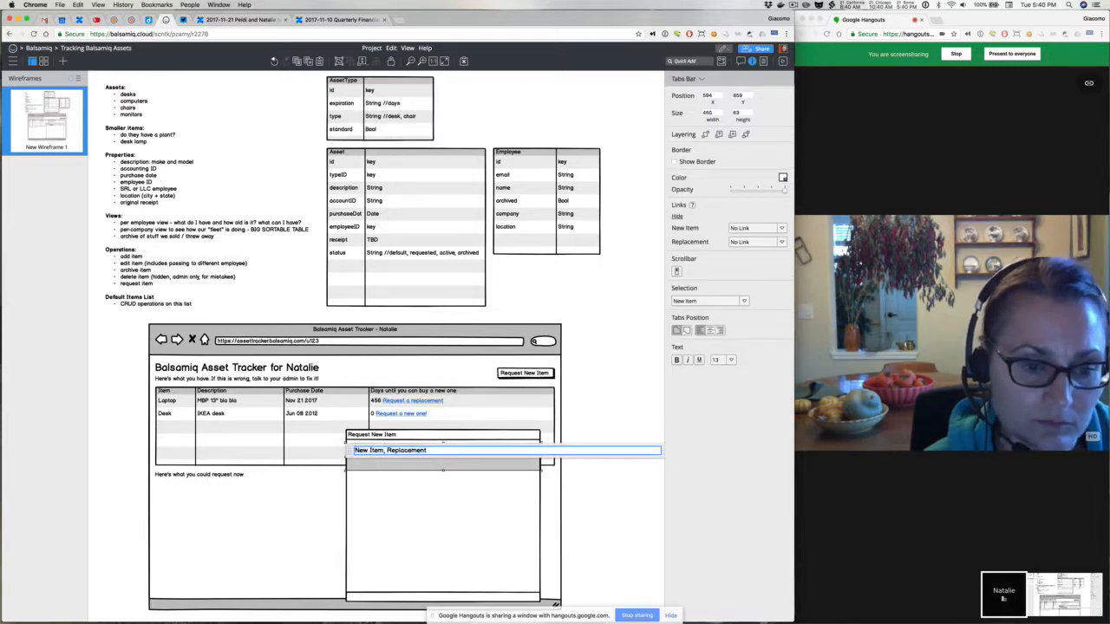
type("Standard Item")
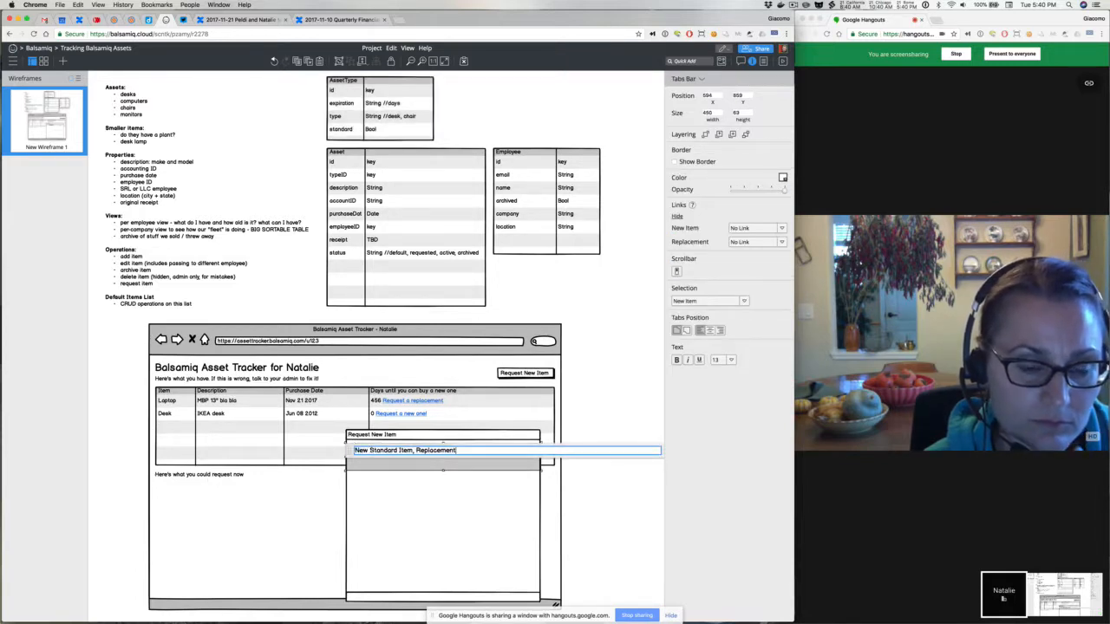
type(", Replacement, New Op")
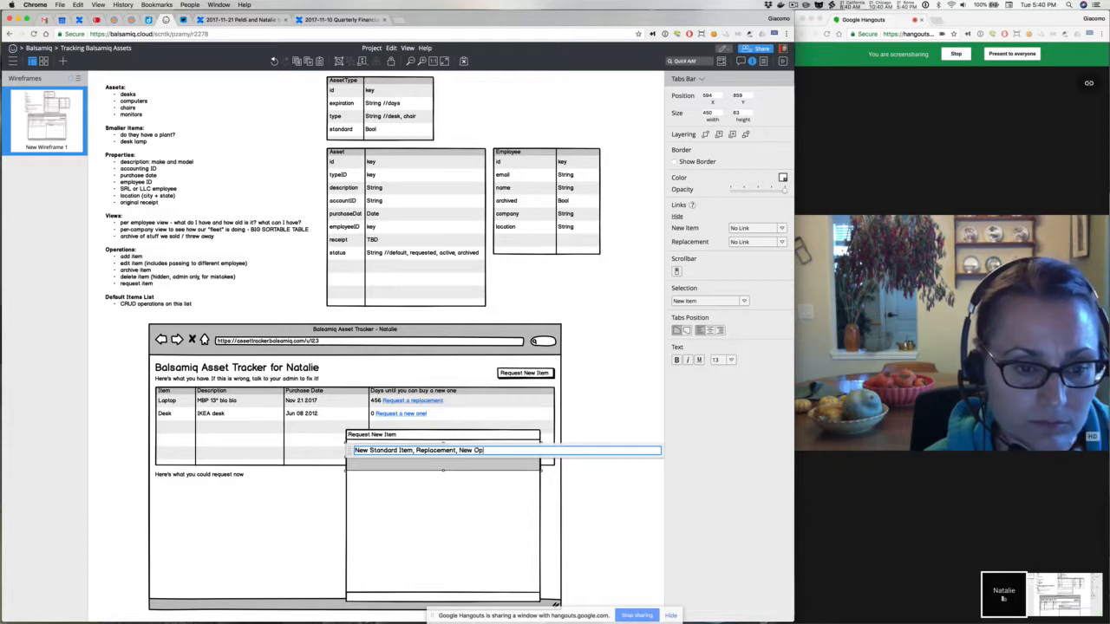
type("tional ")
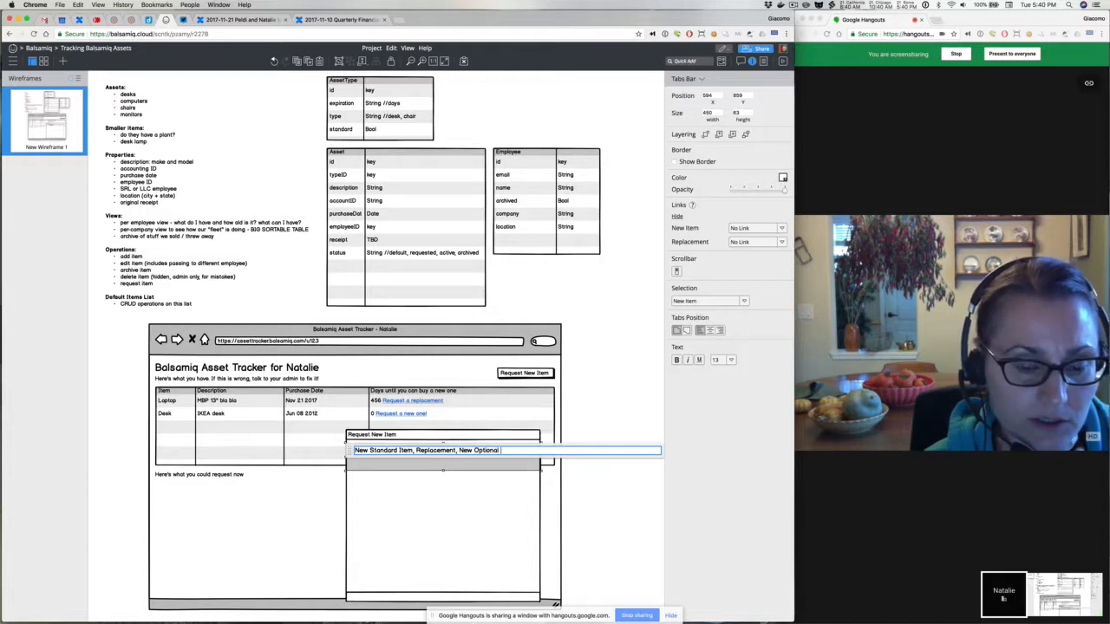
type("Item")
left_click(448, 470)
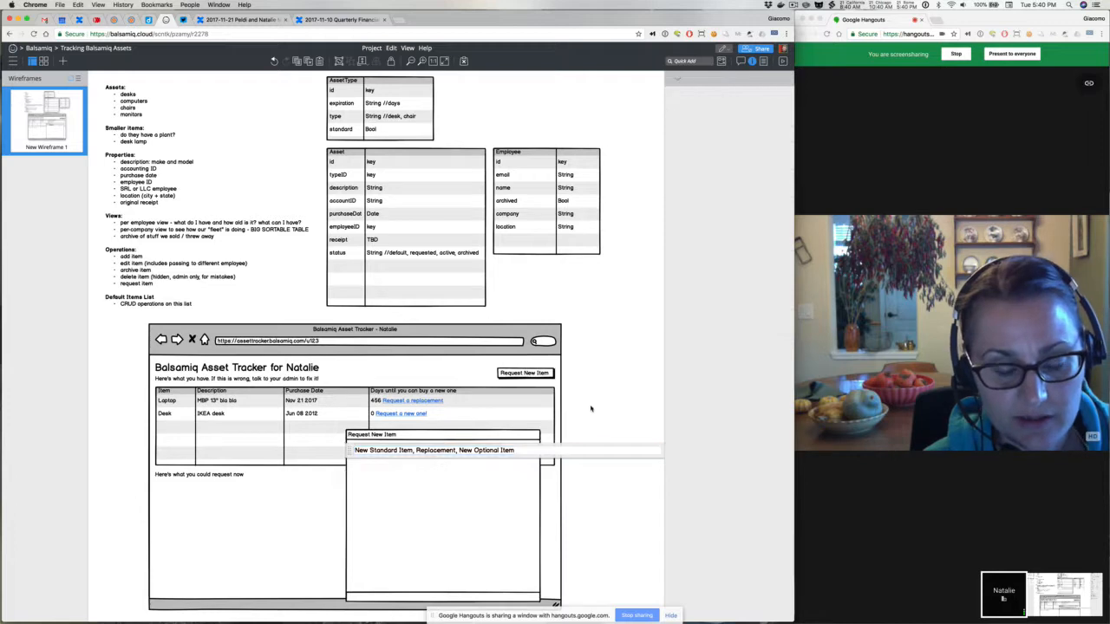
Set the tabs bar's Selection to New Standard Item
left_click(443, 460)
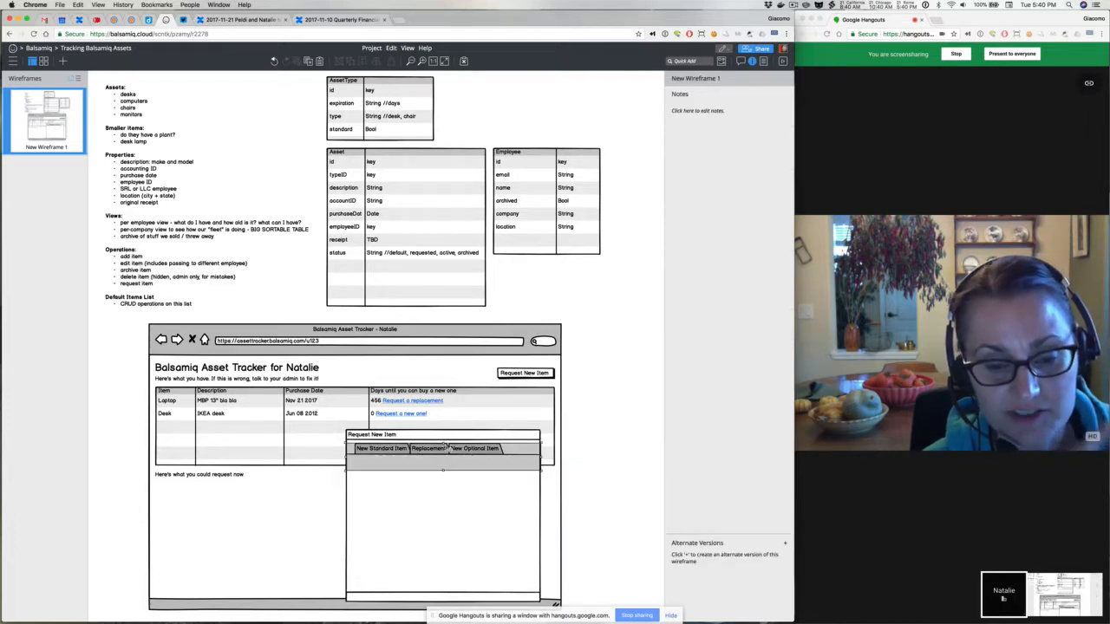
left_click(694, 314)
key("Return")
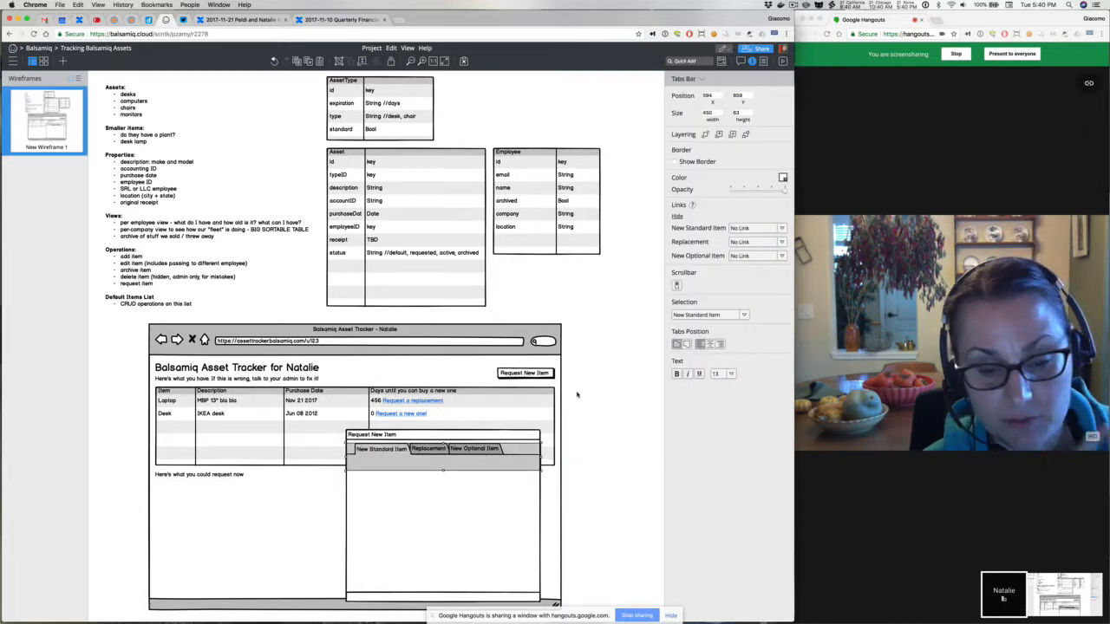
left_click(577, 394)
Group the Request New Item window and its tabs bar with Cmd+G
scroll(588, 476, "down", 2)
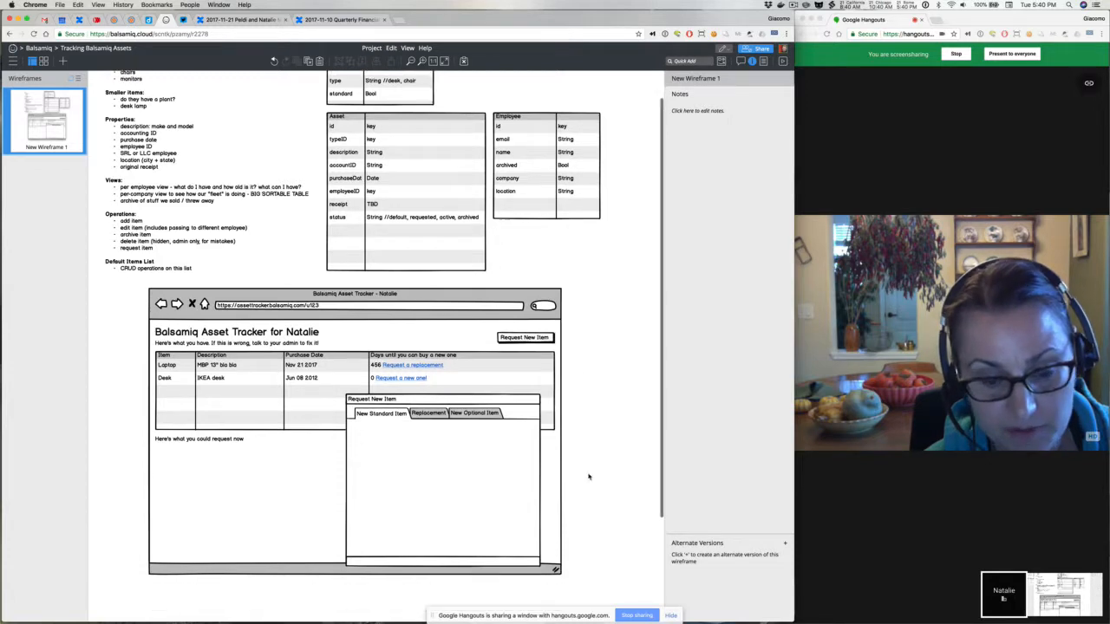
left_click_drag(321, 395, 321, 395)
left_click(426, 452)
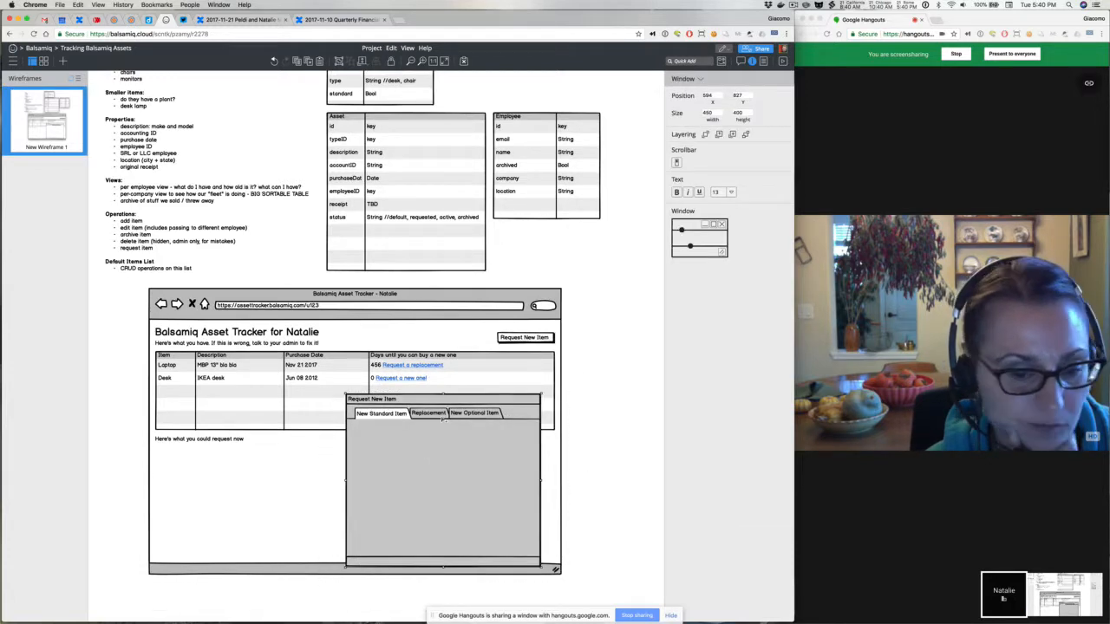
left_click(441, 418, "shift")
key("super+g")
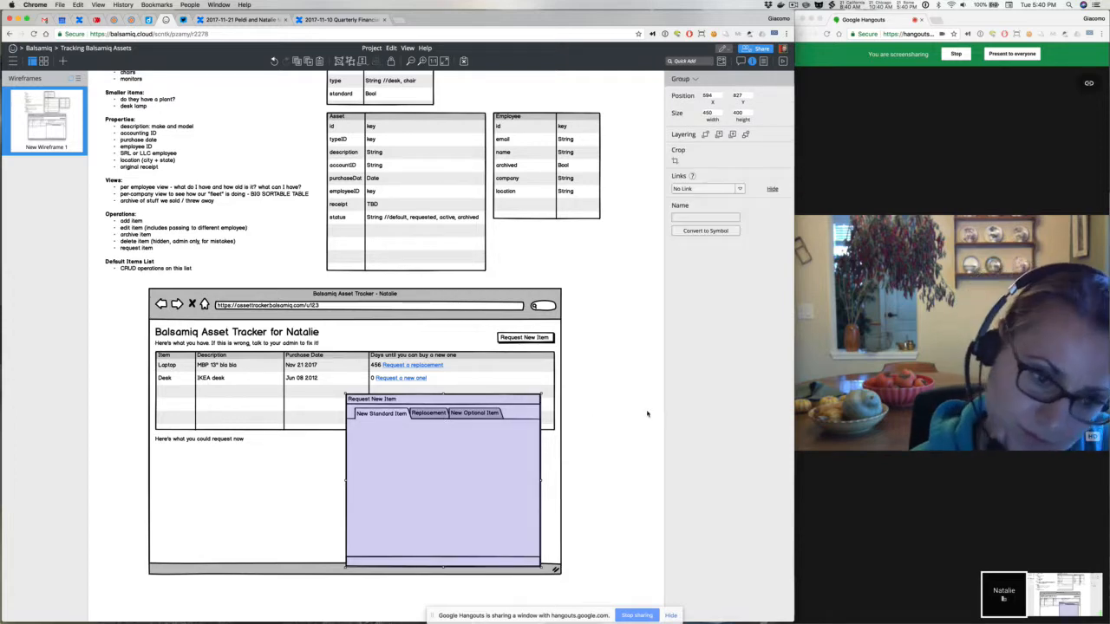
Drag the Request New Item group off the mockup to its right side
left_click(589, 419)
left_click_drag(502, 439, 552, 424)
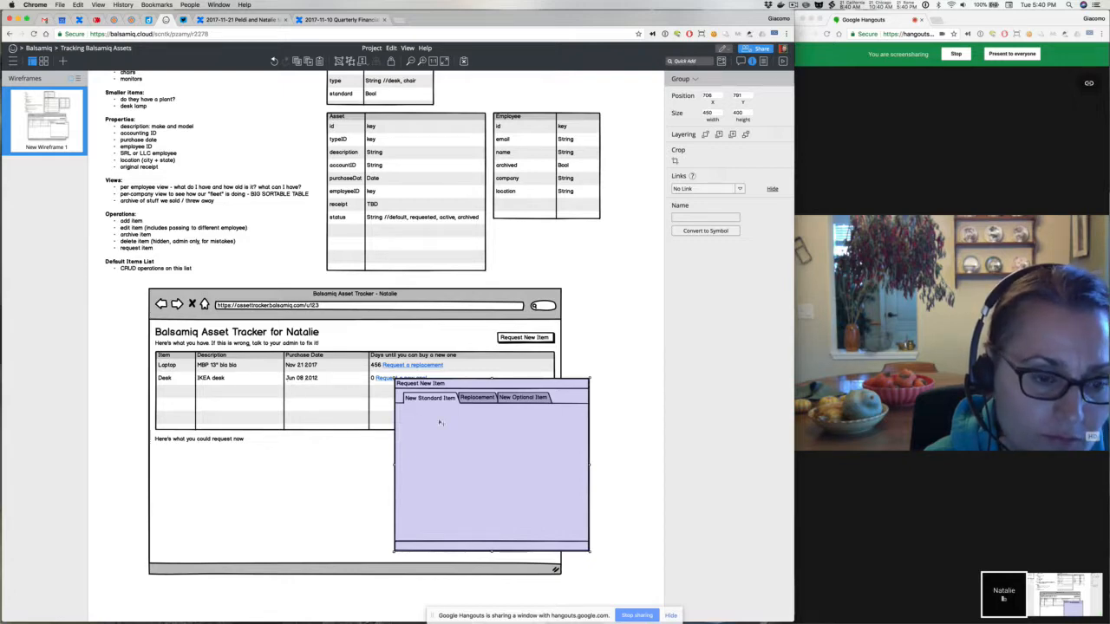
left_click_drag(476, 422, 681, 389)
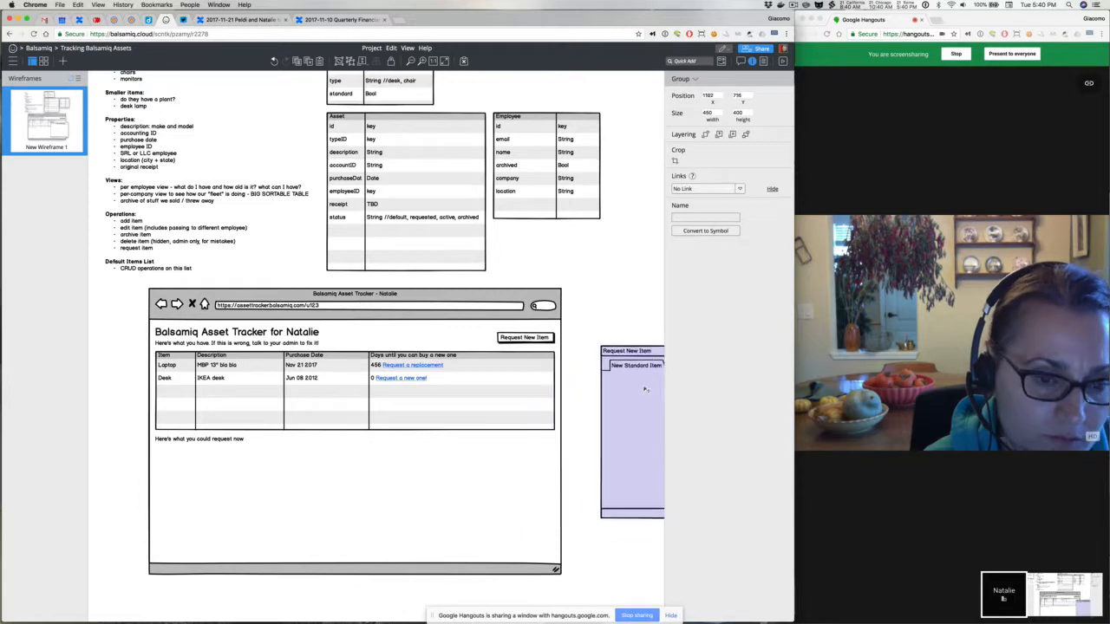
scroll(599, 390, "right", 3)
scroll(599, 389, "right", 2)
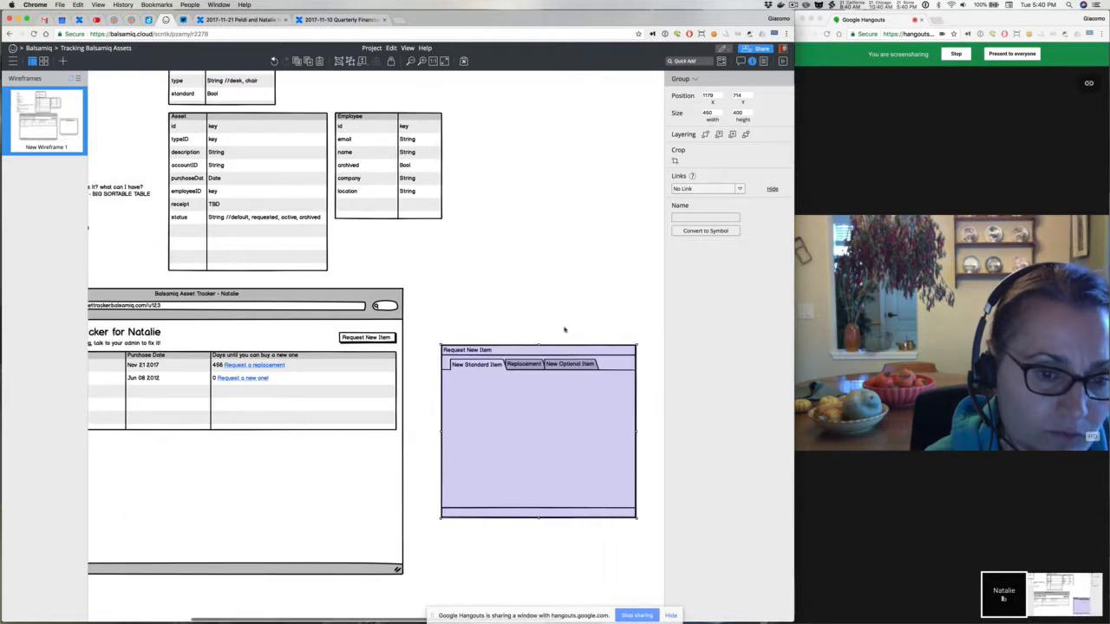
left_click(529, 323)
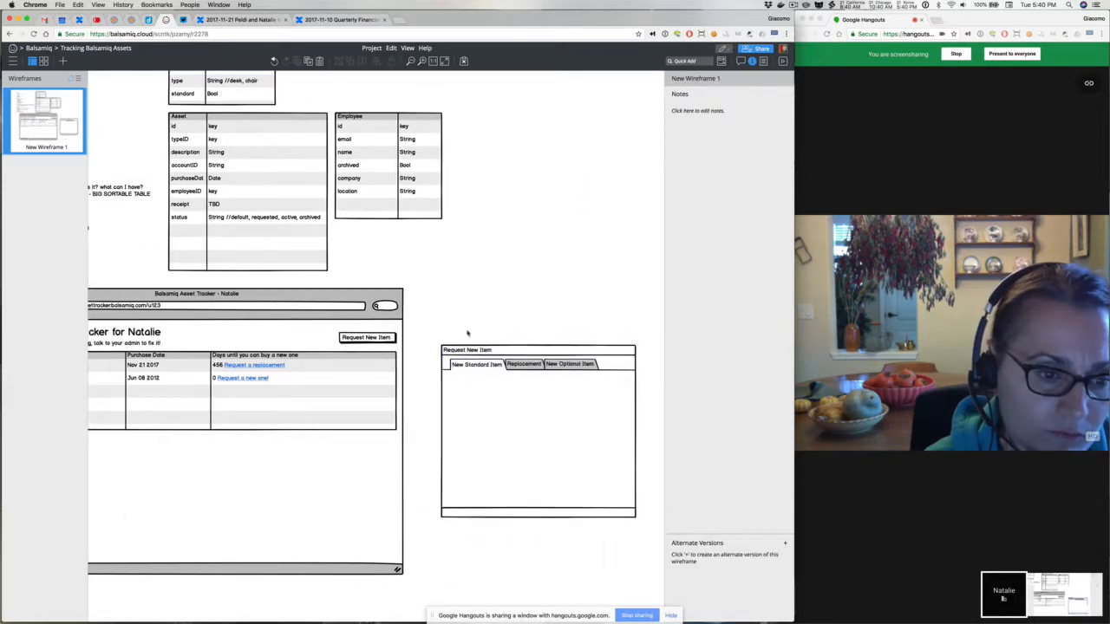
scroll(467, 332, "left", 5)
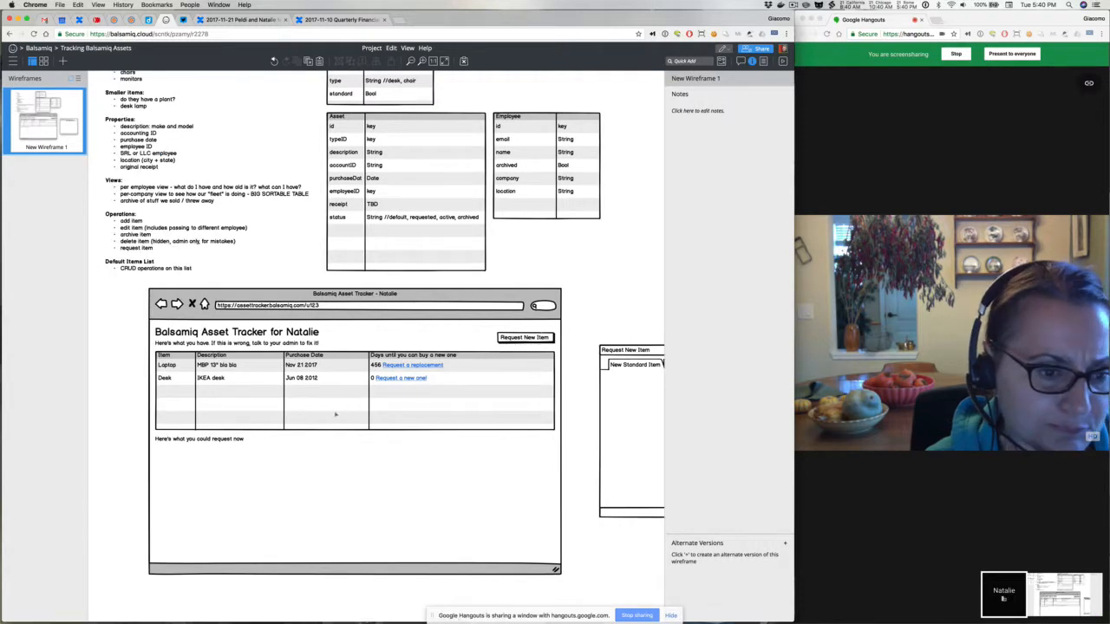
Duplicate the main asset data grid below the 'Here's what you could request now' label
left_click(335, 414)
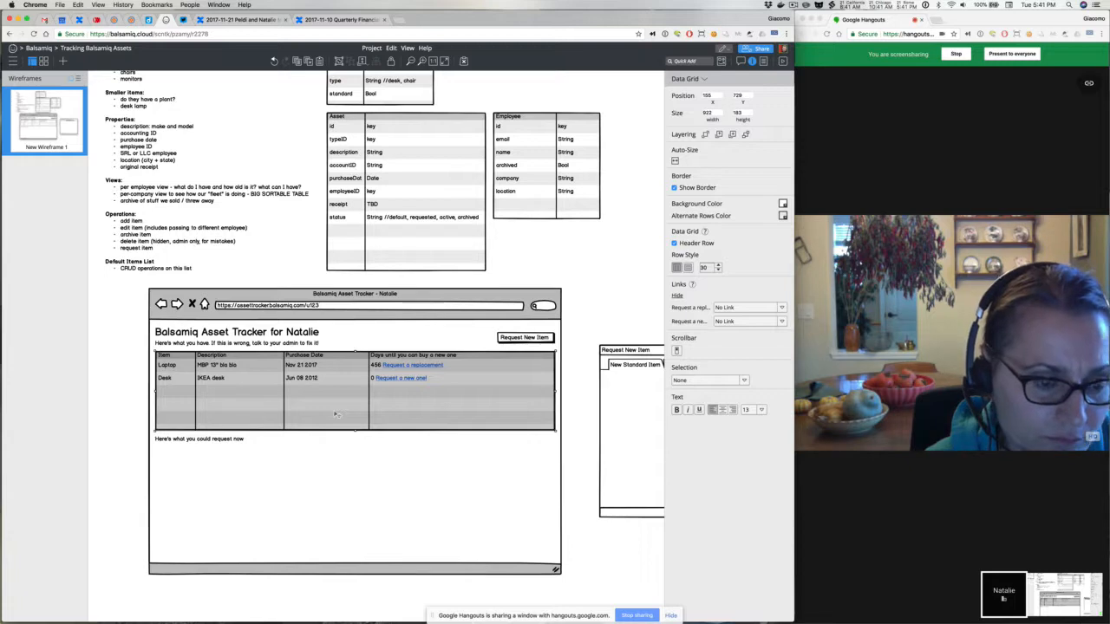
scroll(335, 415, "up", 2)
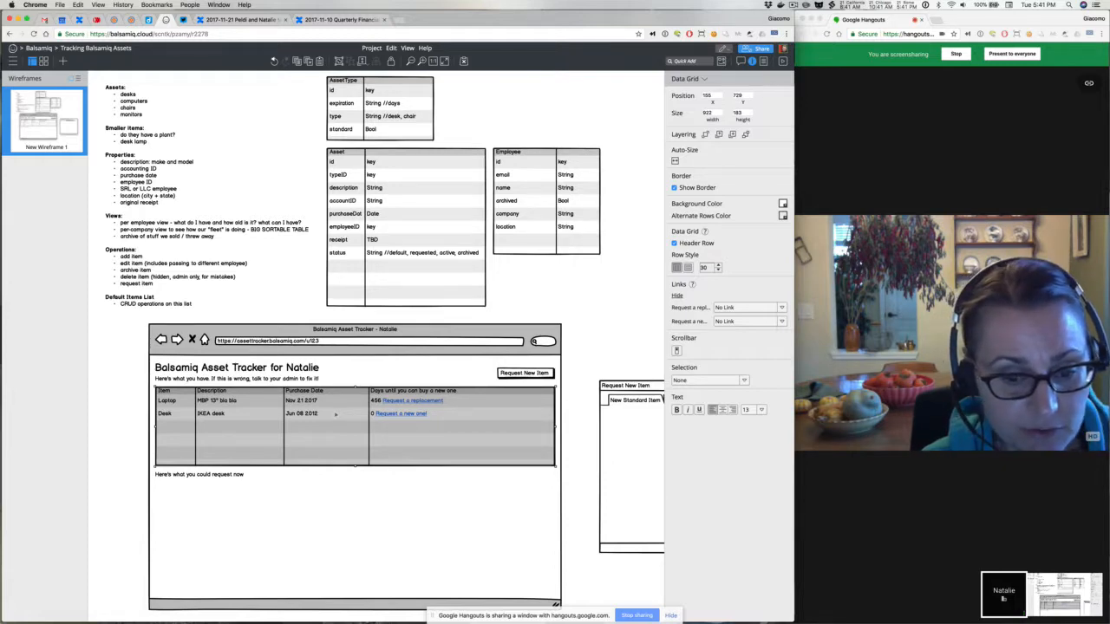
left_click_drag(340, 414, 338, 500)
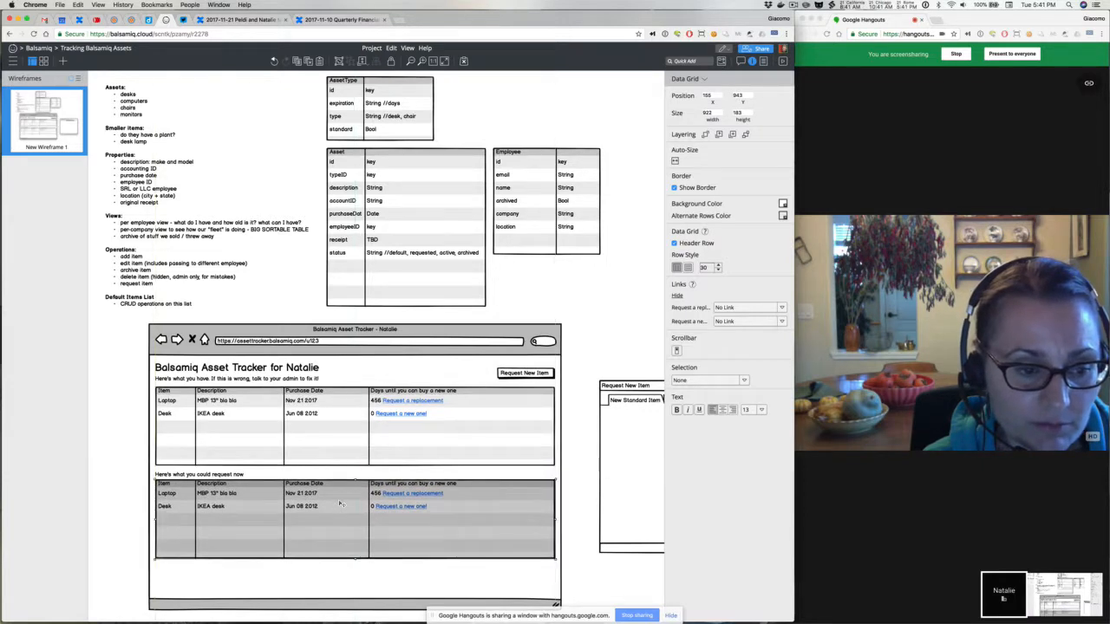
Change the copied grid's last heading to Max Price, with Laptop at $233 and Desk at $423
double_click(338, 499)
left_click(251, 487)
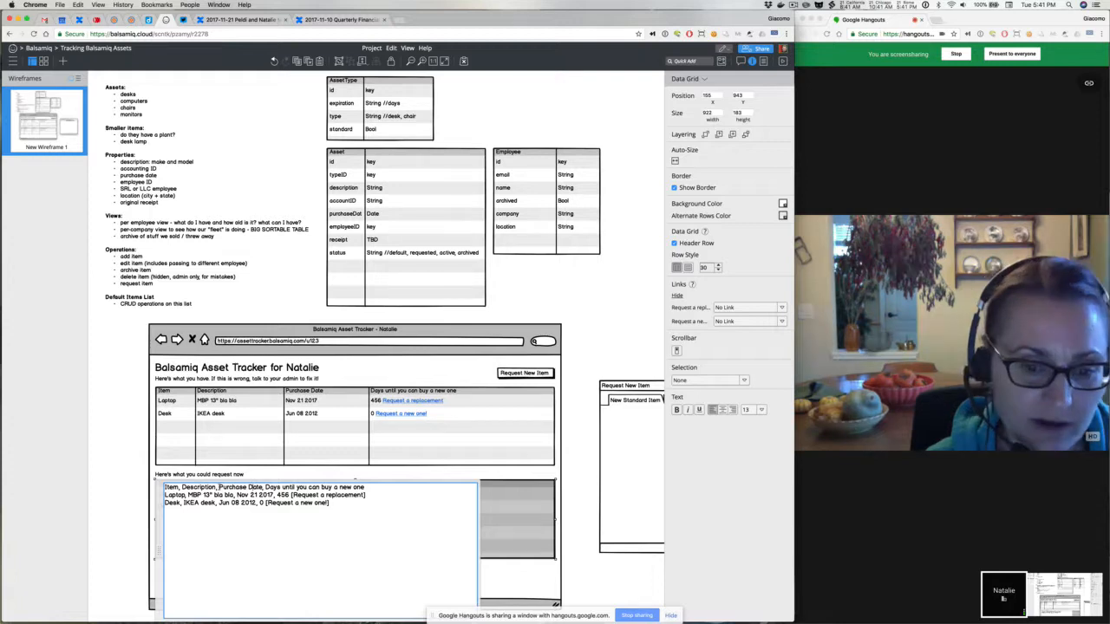
left_click_drag(219, 487, 366, 495)
left_click(366, 494)
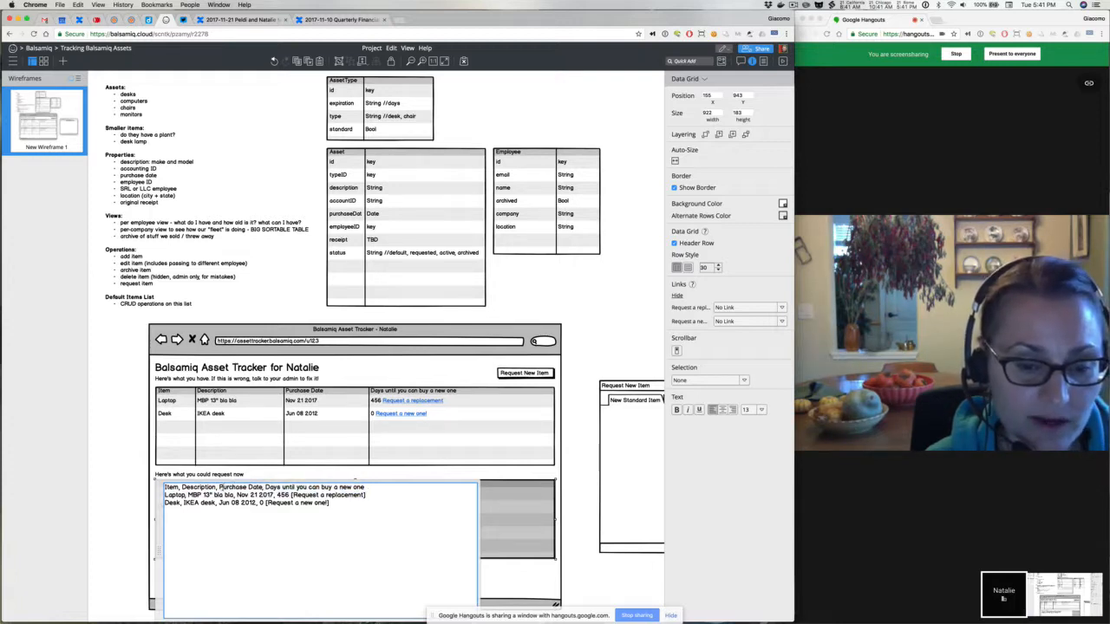
left_click_drag(219, 488, 381, 487)
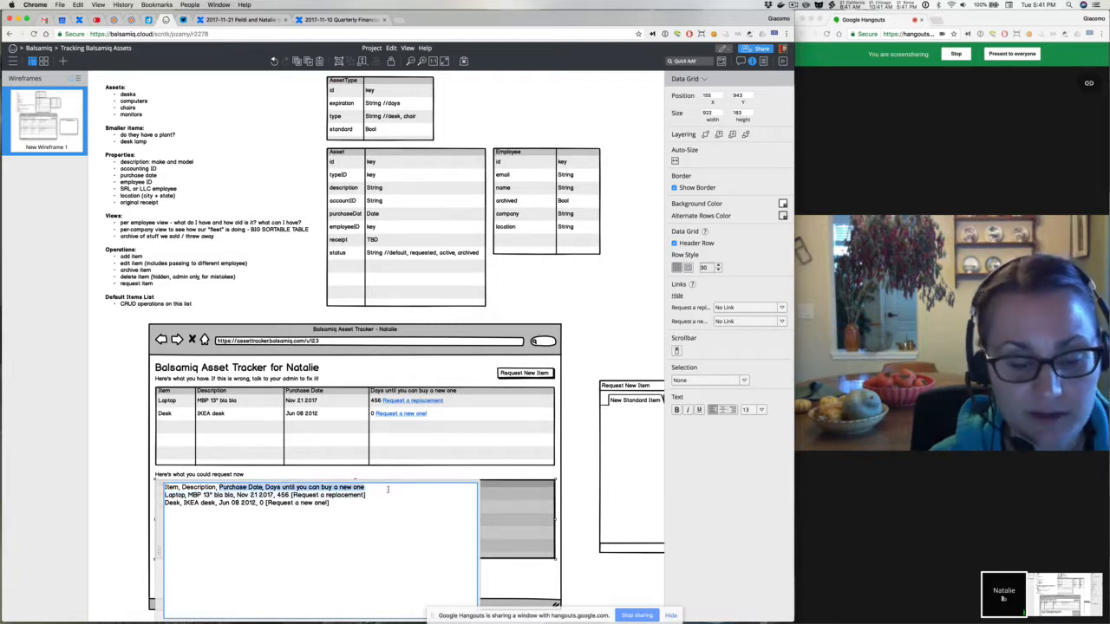
type("Max Price")
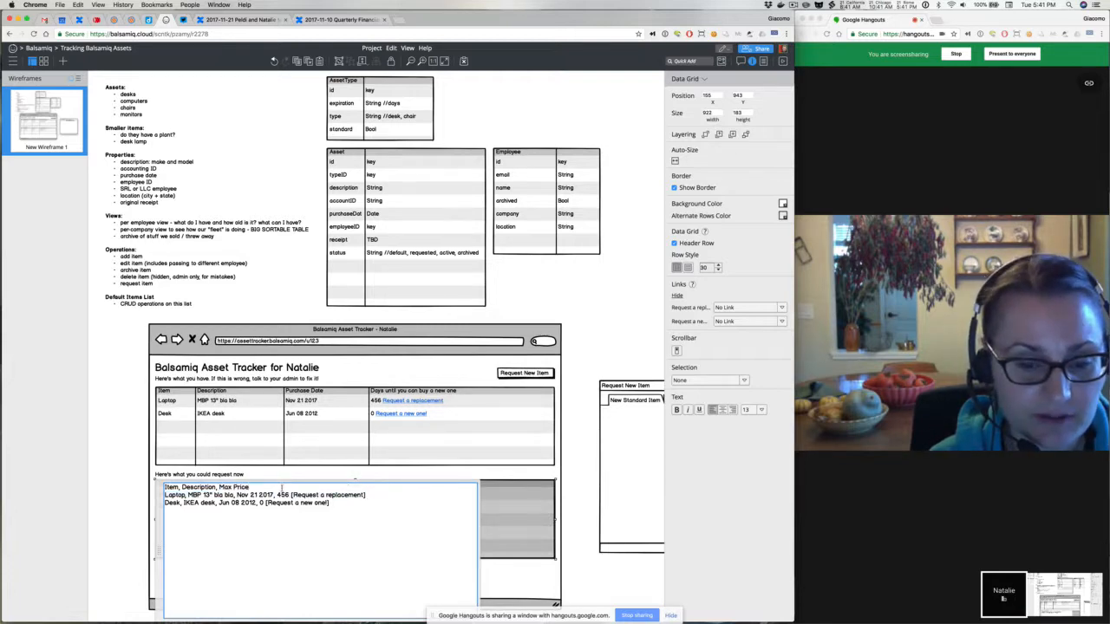
left_click_drag(237, 495, 392, 497)
key("BackSpace")
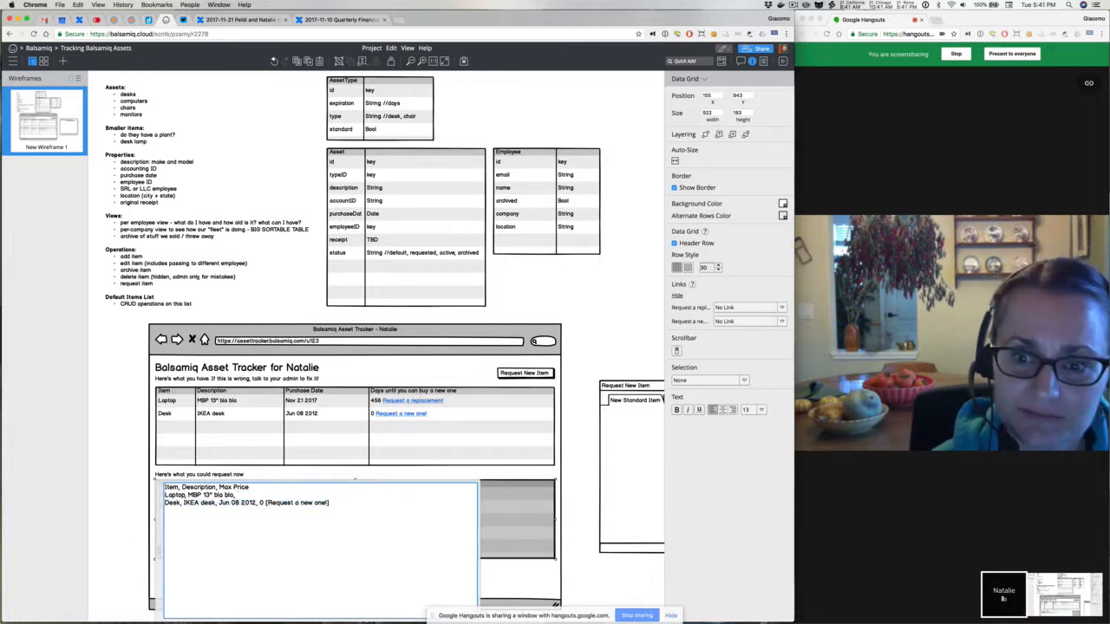
type("$233")
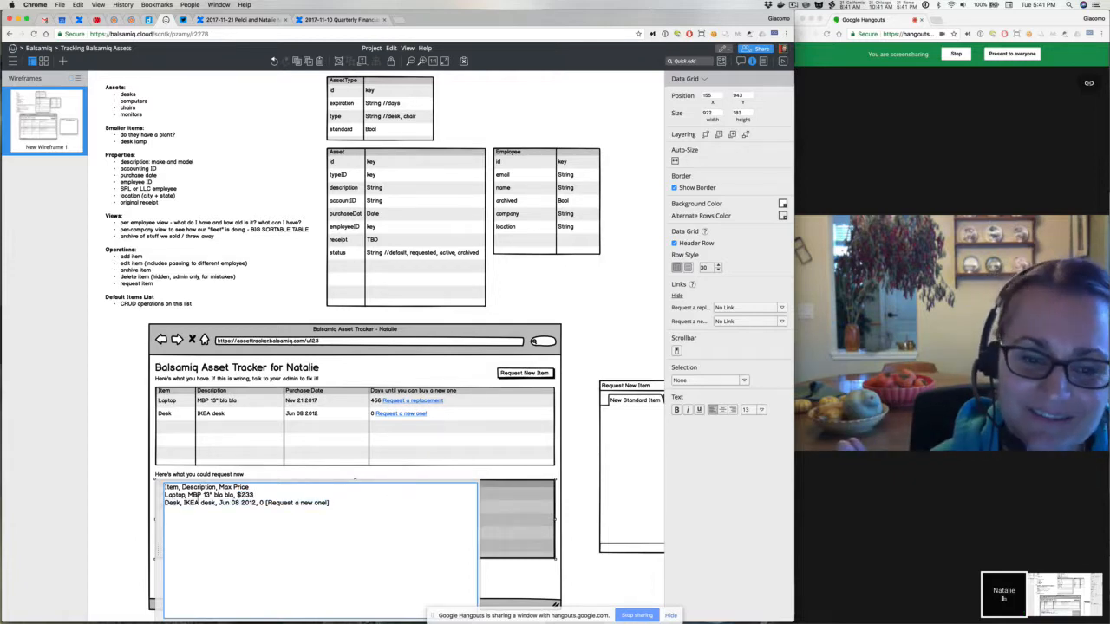
left_click_drag(219, 502, 331, 503)
key("BackSpace")
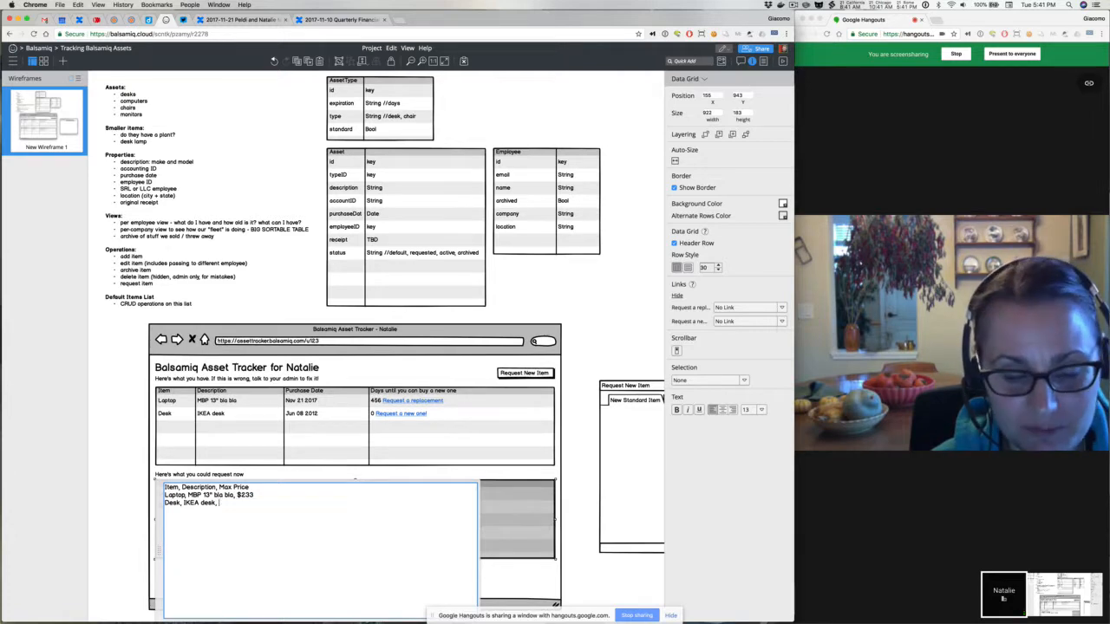
type("$423")
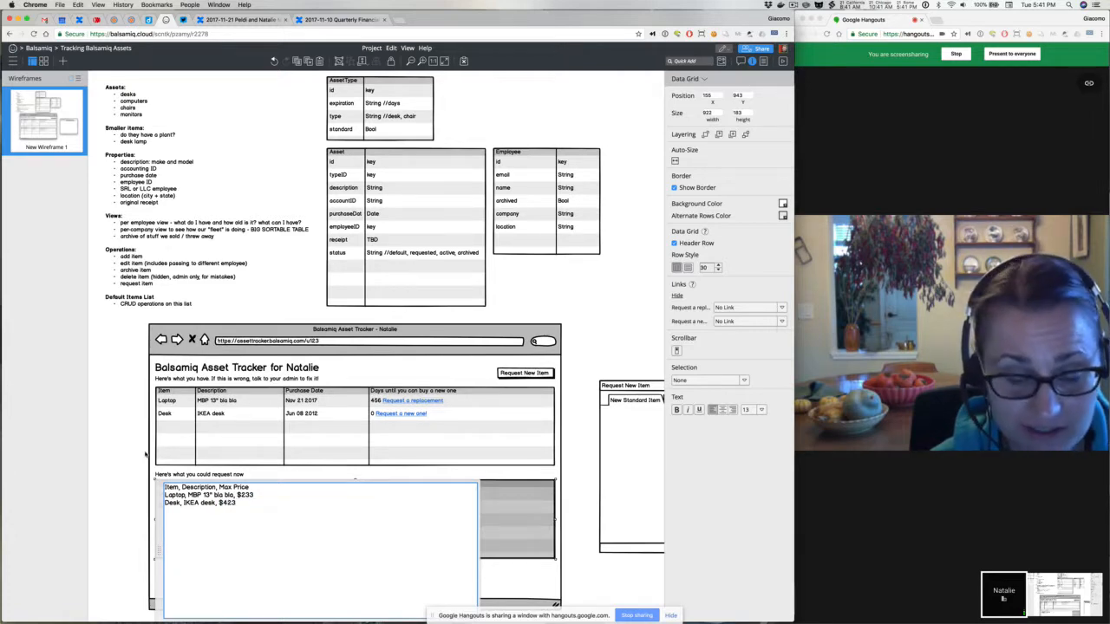
left_click(145, 454)
Narrow the Max Price request grid to about a third of its width, roughly 334
left_click(243, 524)
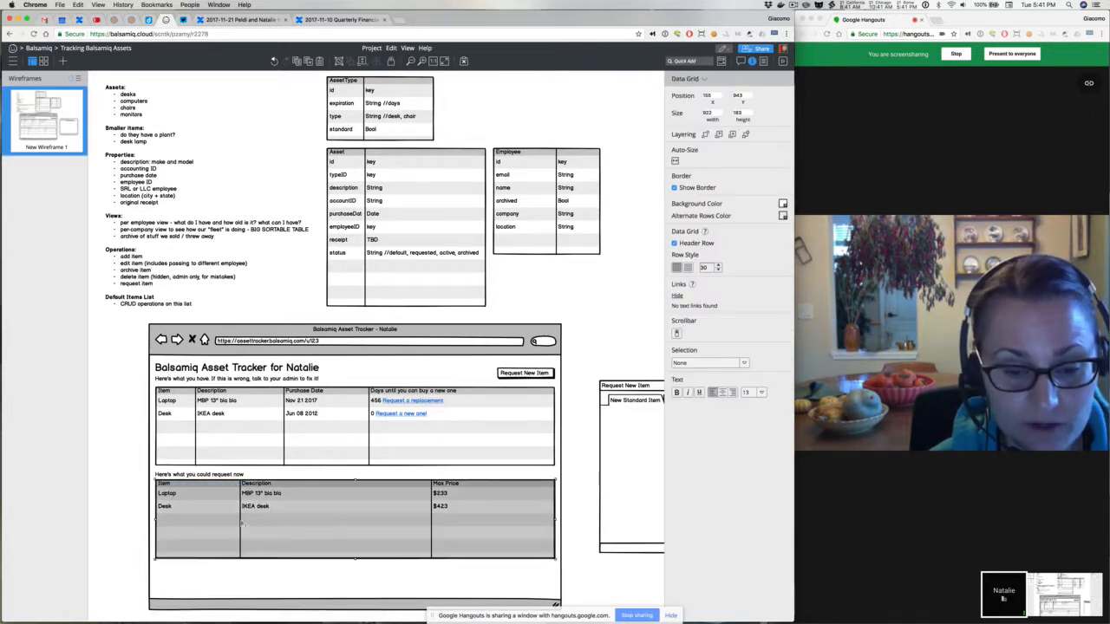
left_click_drag(556, 520, 526, 520)
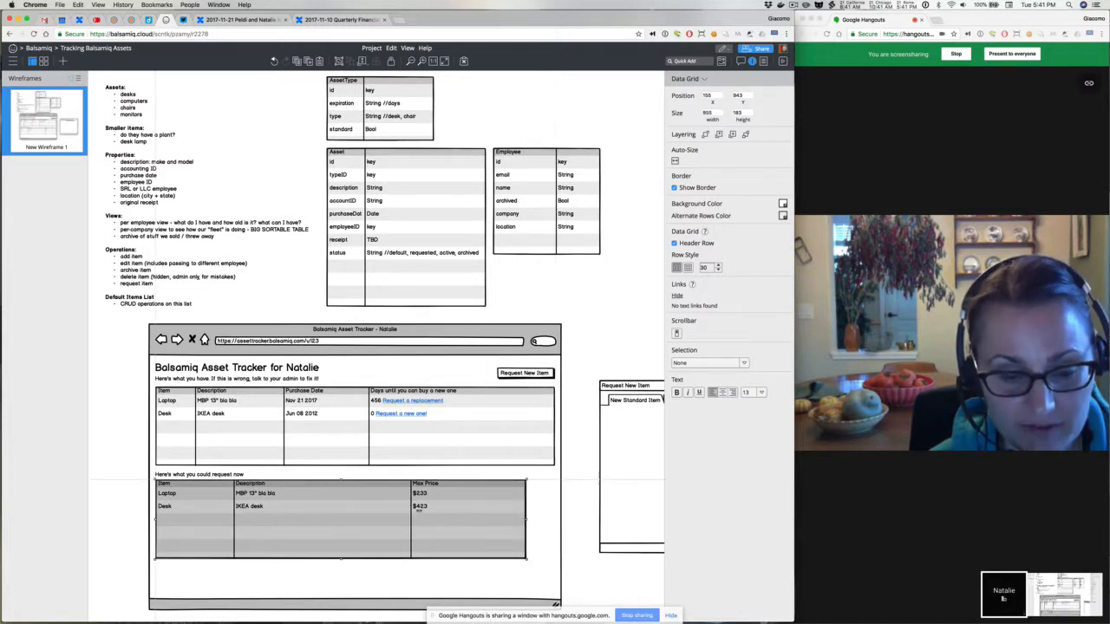
left_click_drag(418, 511, 300, 511)
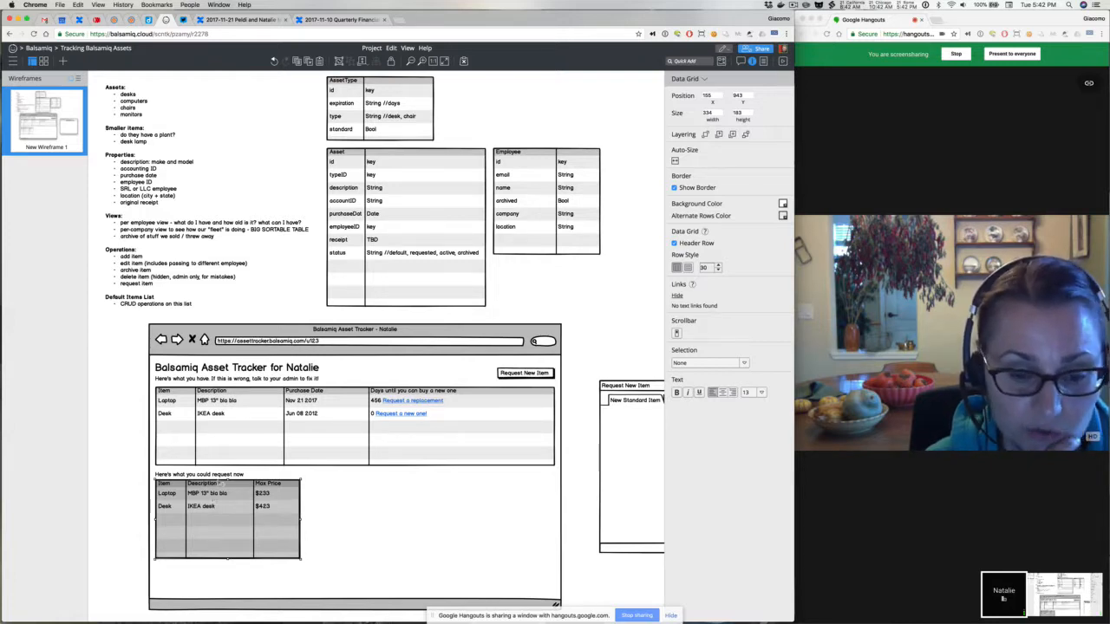
Leave the request-now label unchanged and nudge the request grid slightly lower
left_click(222, 476)
double_click(222, 476)
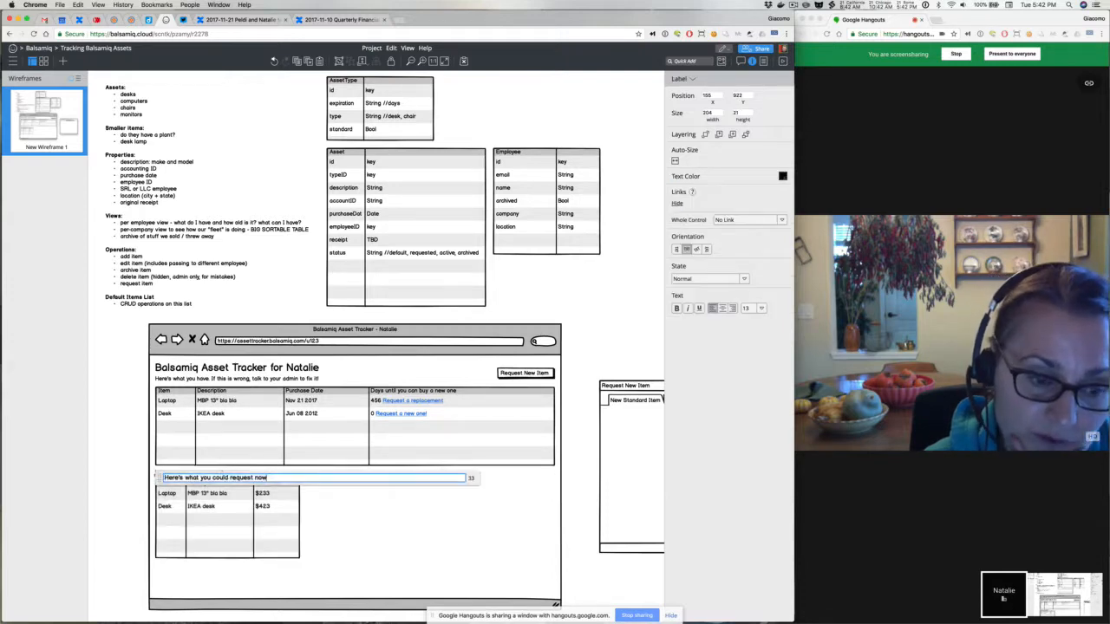
left_click(109, 463)
left_click(206, 530)
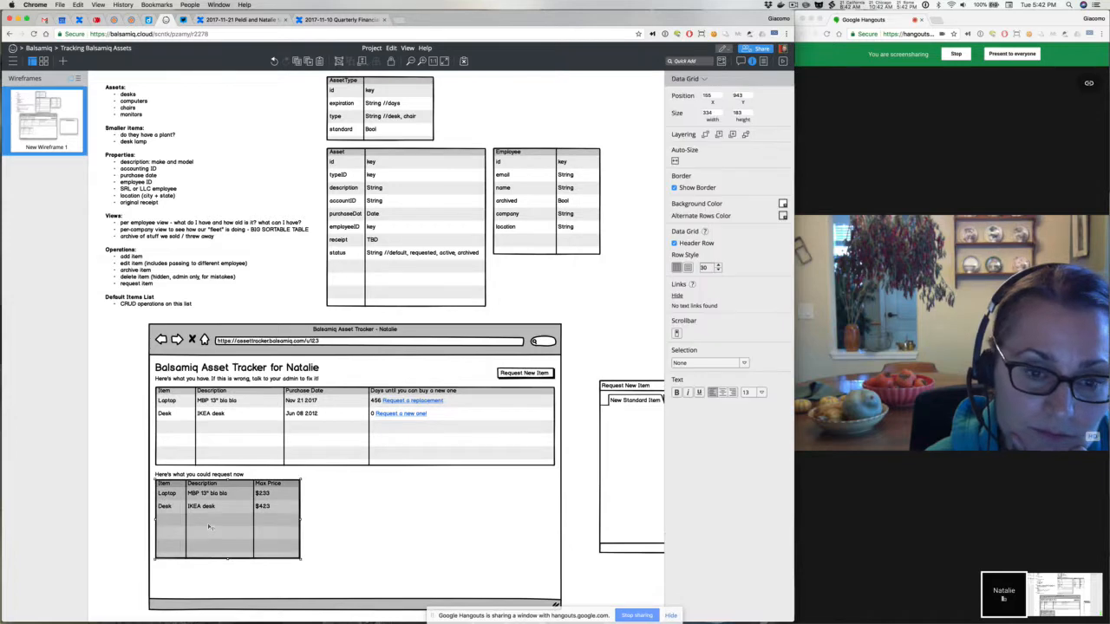
left_click_drag(209, 526, 209, 530)
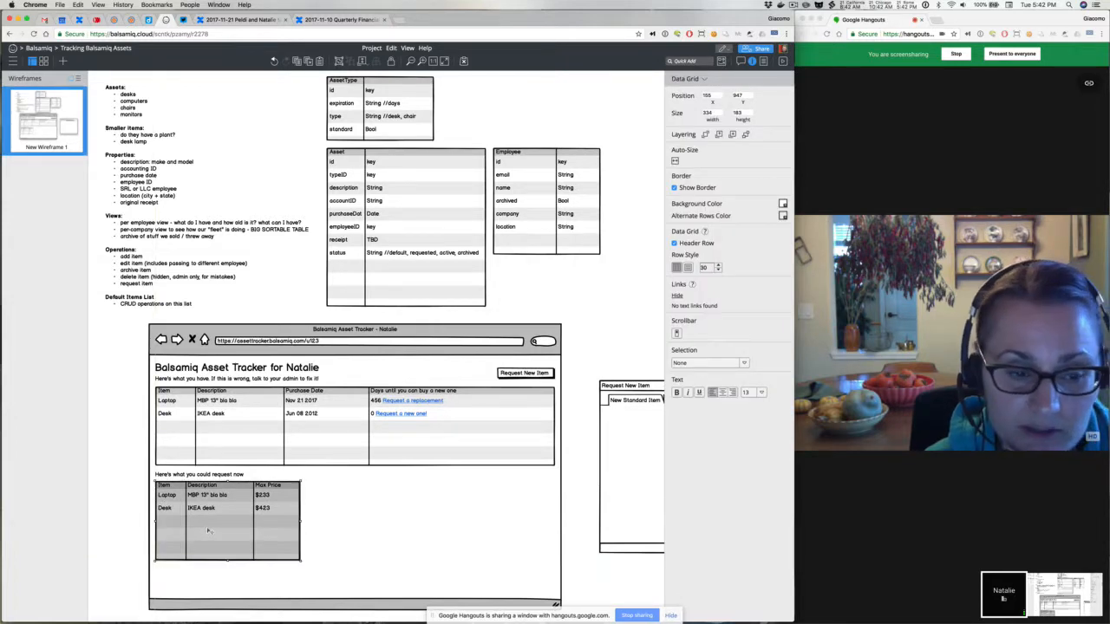
Change the grid's first request row to Monitor with description 'LG 5K bla bla'
double_click(208, 530)
left_click(175, 497)
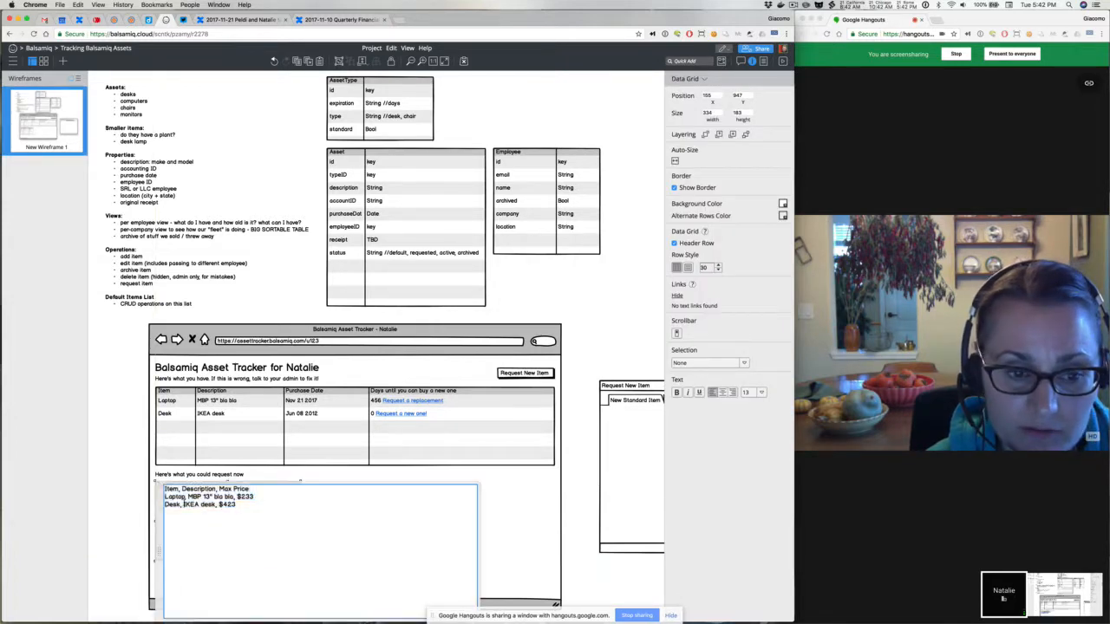
double_click(175, 496)
type("Monitor")
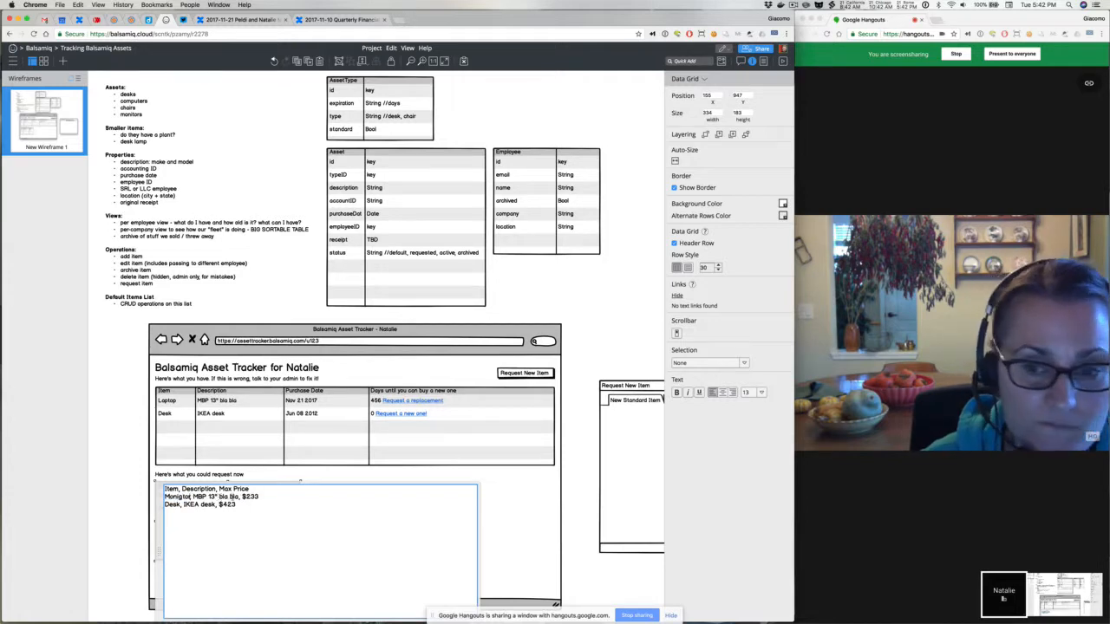
left_click_drag(193, 497, 239, 497)
type("LG")
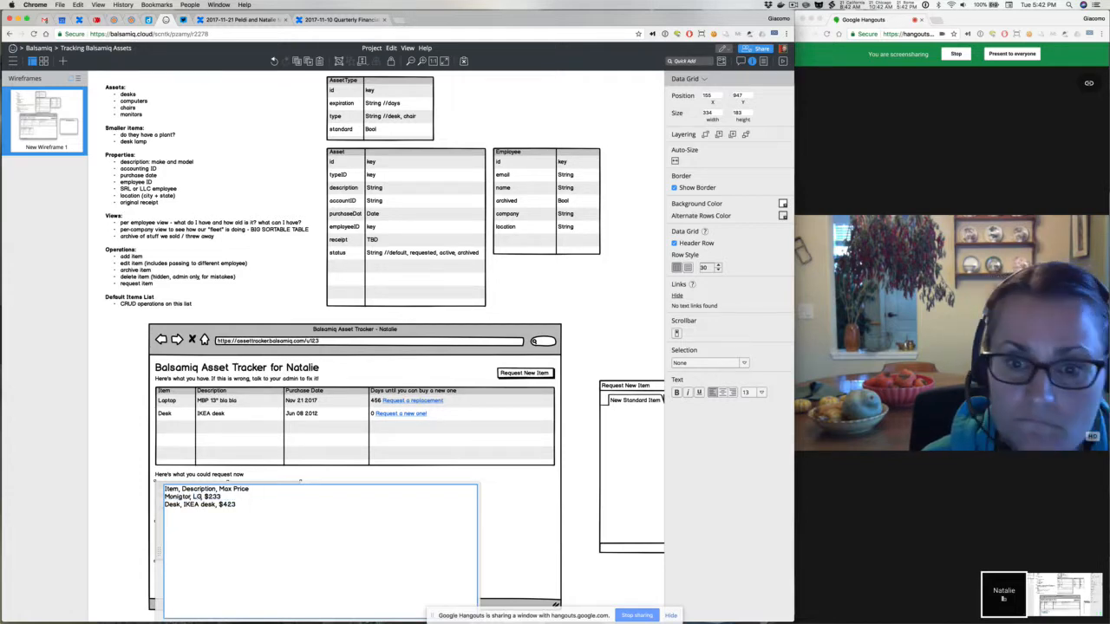
type(" 5K bla")
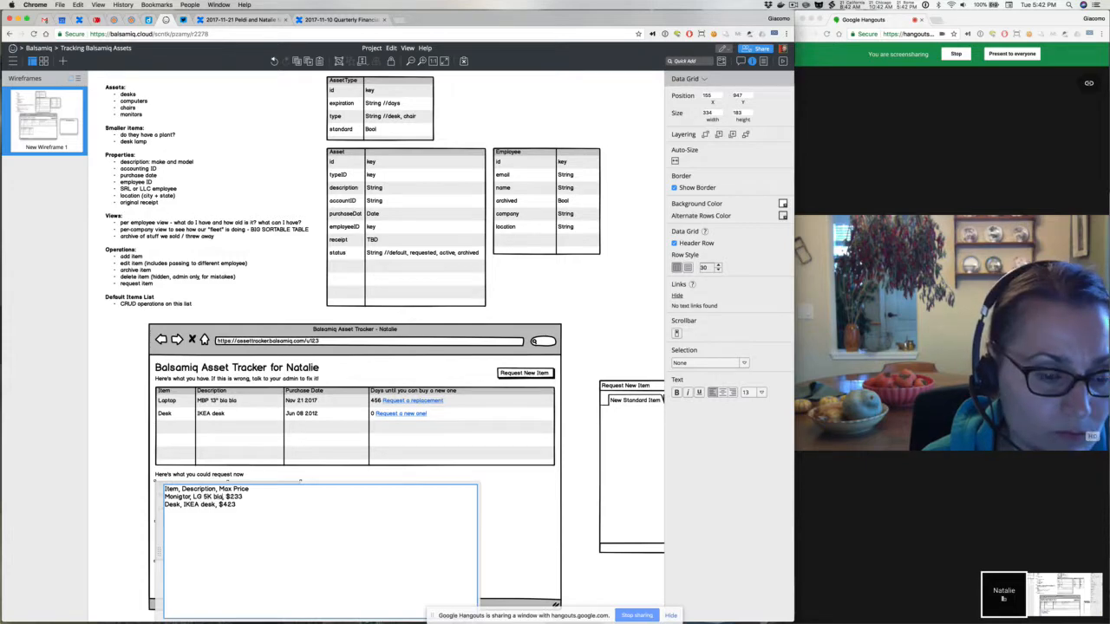
type(" bla")
Clean up the stray characters and comma around Desk in the grid text
double_click(172, 503)
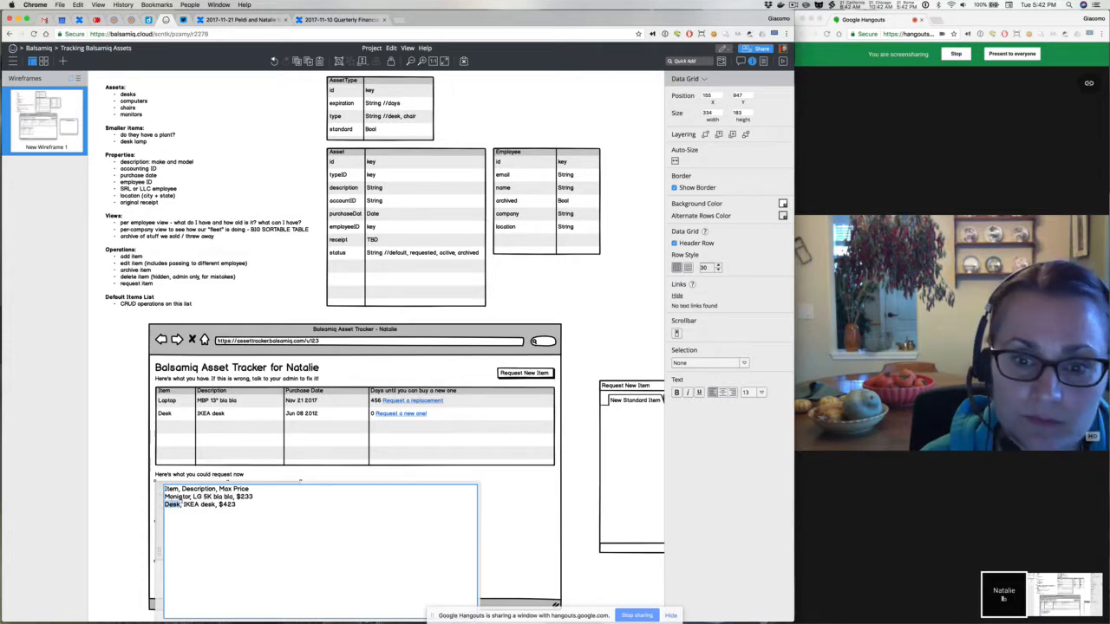
left_click(182, 503)
key("BackSpace")
left_click(183, 497)
key("BackSpace")
key("Down")
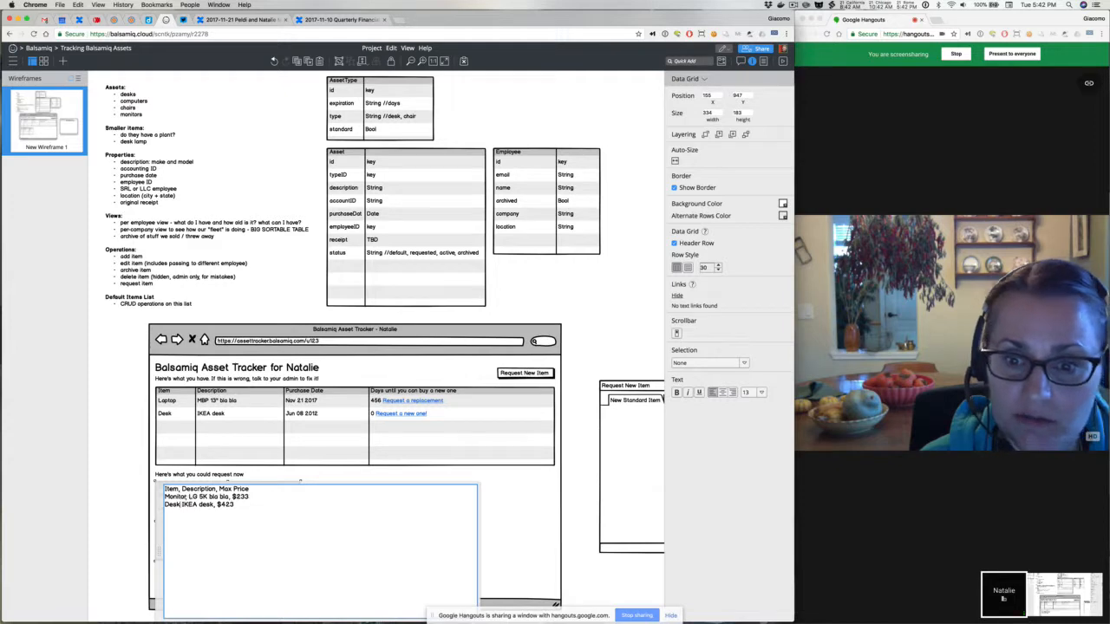
type(",")
Complete the second row as Desk Chair, HM Sayl, $650 and close the editor
double_click(176, 498)
double_click(177, 497)
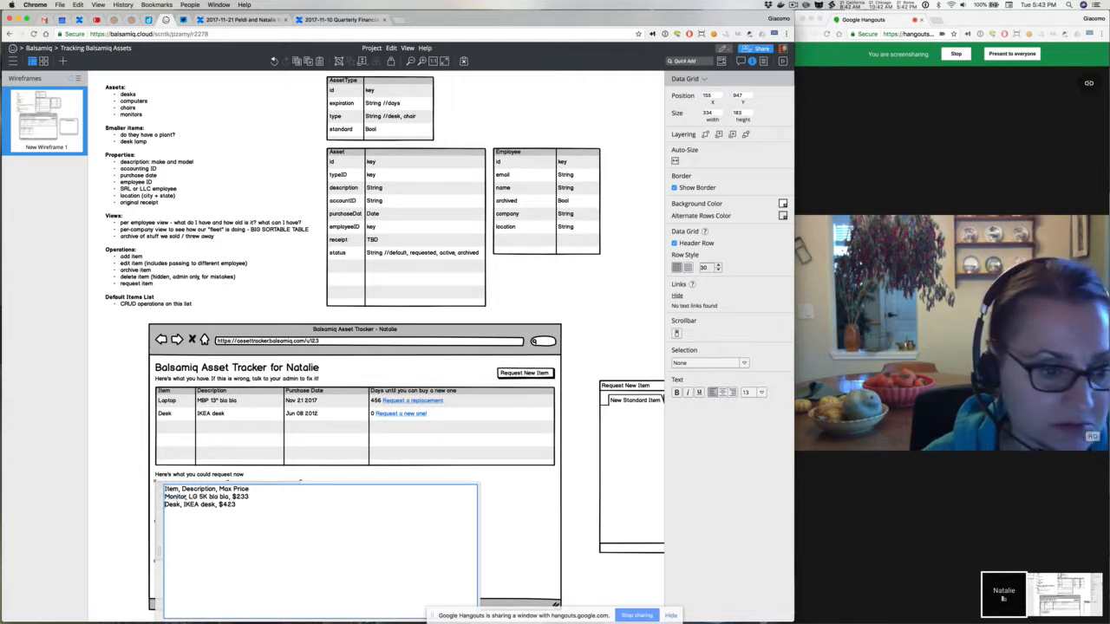
left_click(179, 504)
type("Chair")
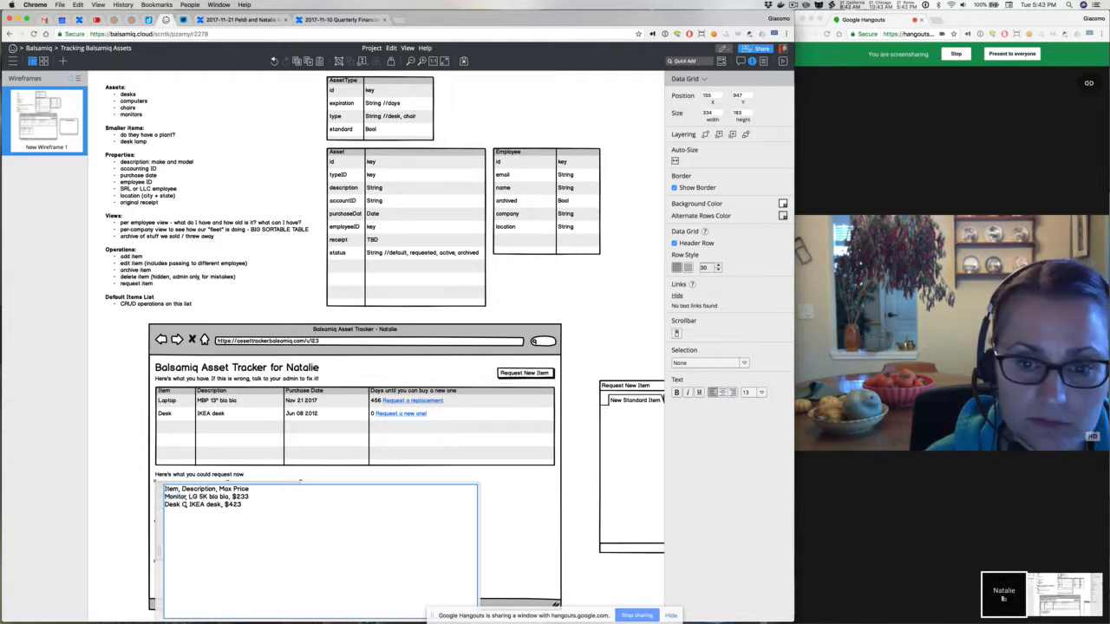
left_click_drag(200, 505, 233, 504)
type("H")
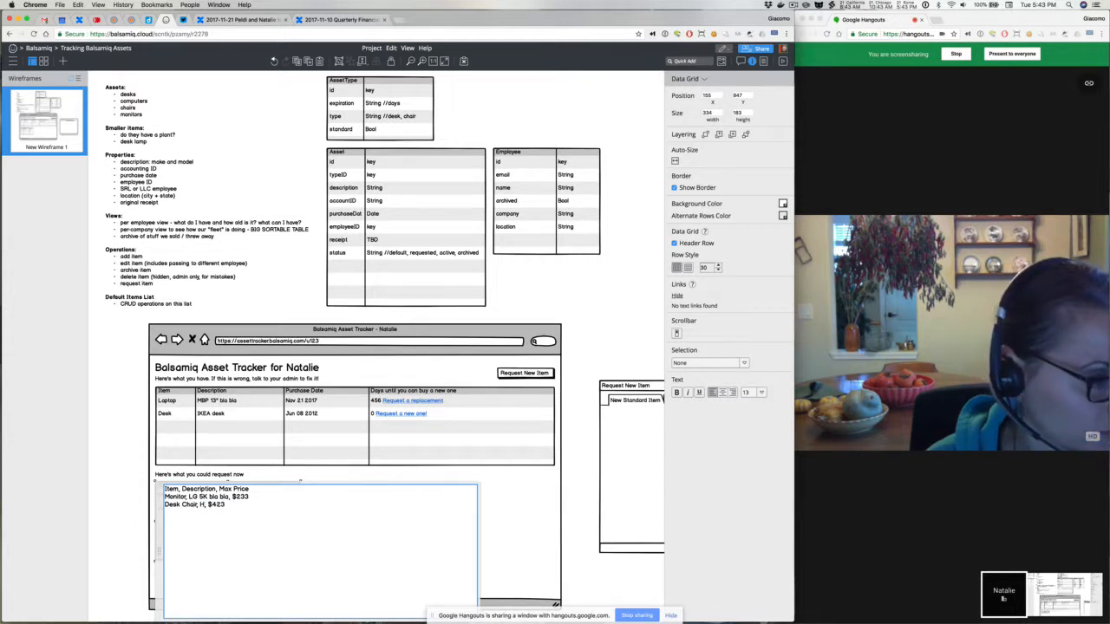
type("M S")
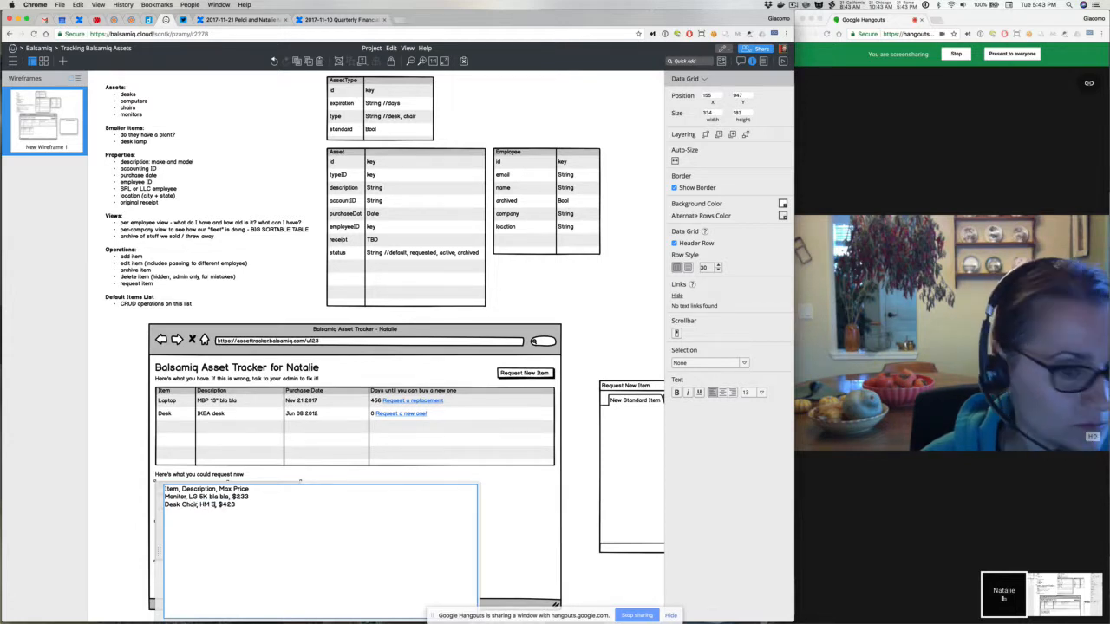
type("ayl, $")
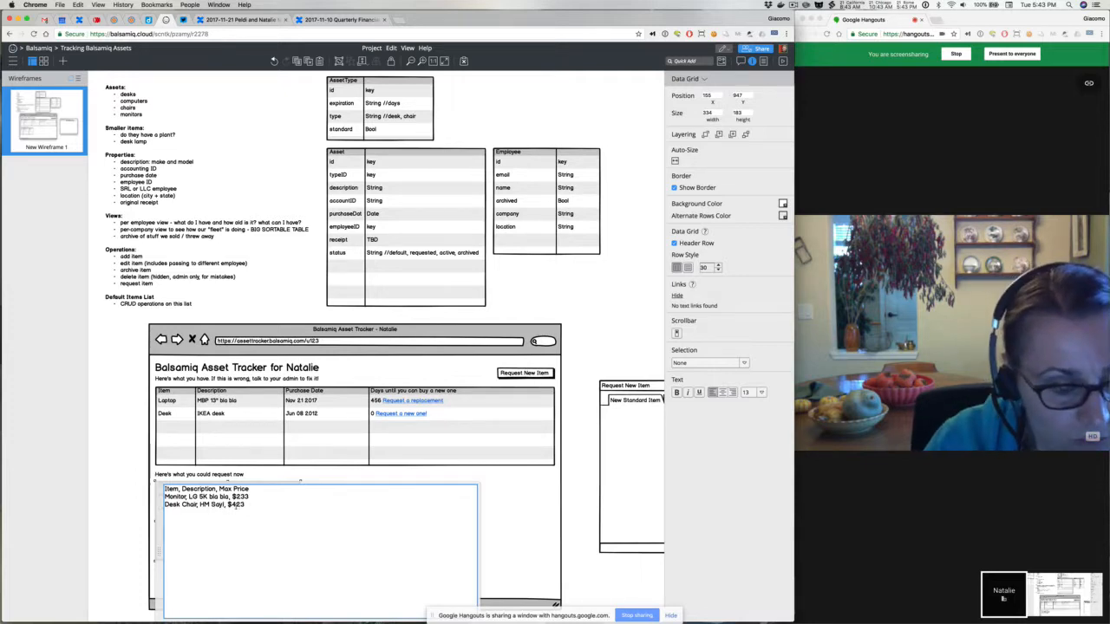
type("650")
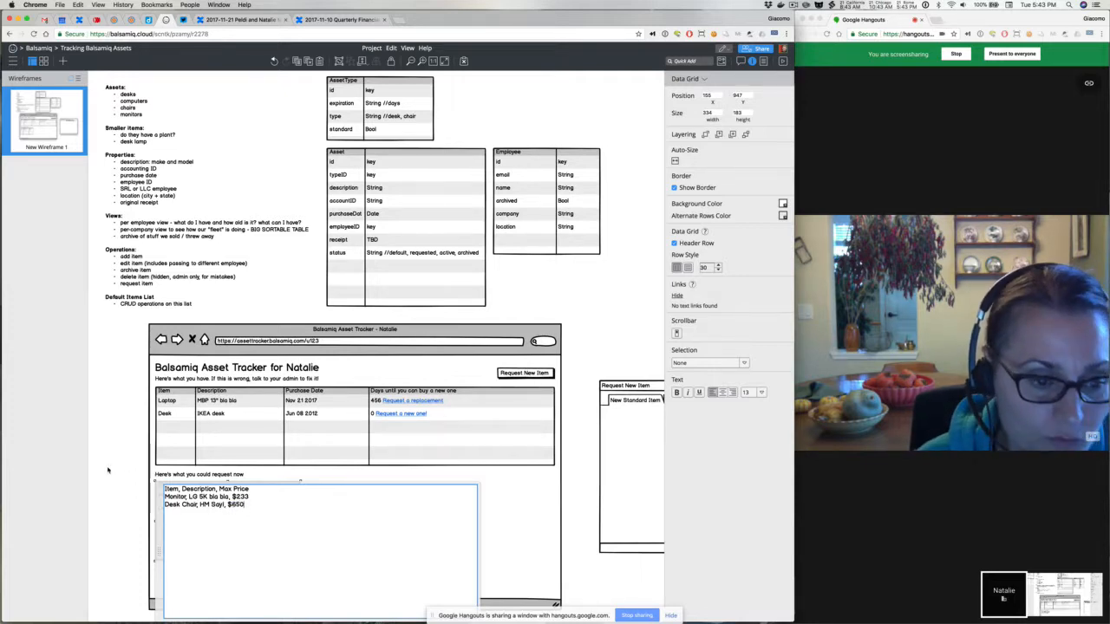
left_click(120, 470)
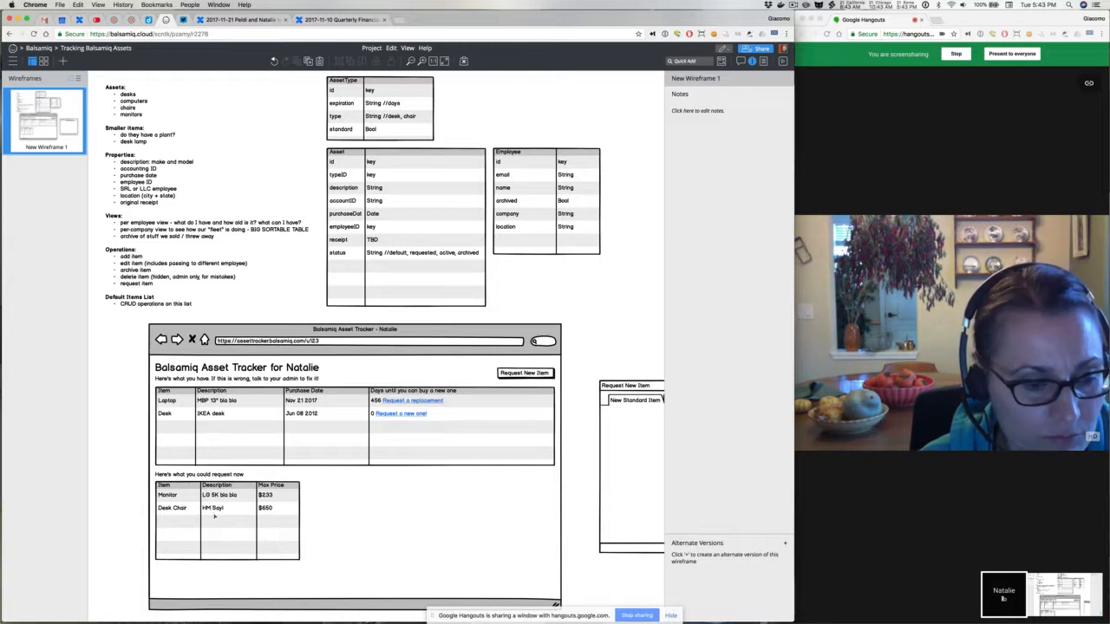
Ungroup the separate Request New Item mockup
left_click(214, 517)
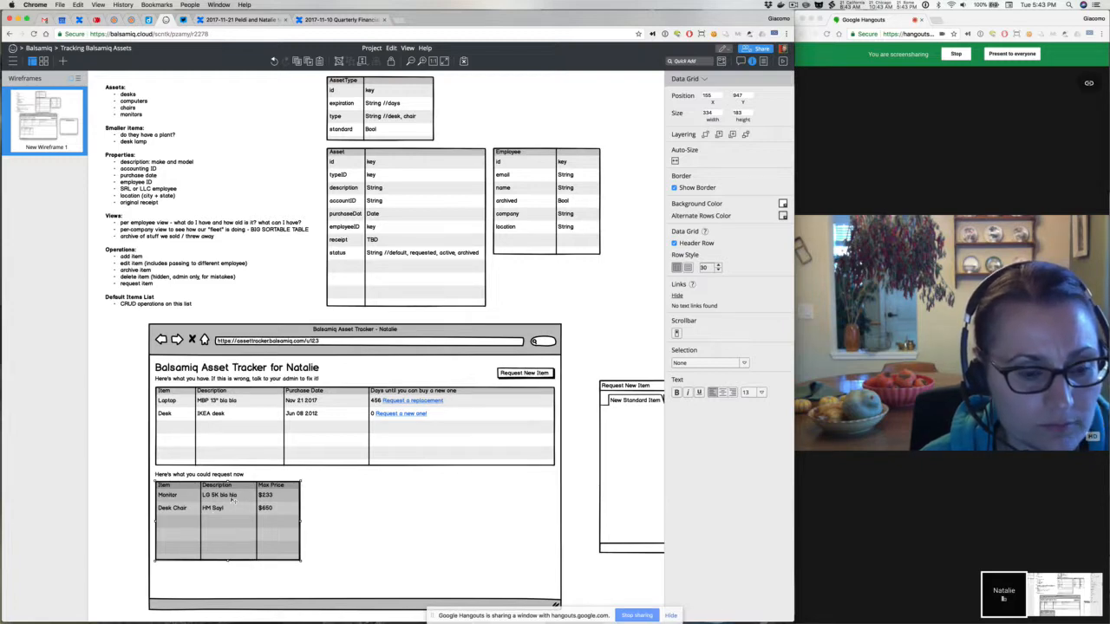
scroll(233, 501, "down", 3)
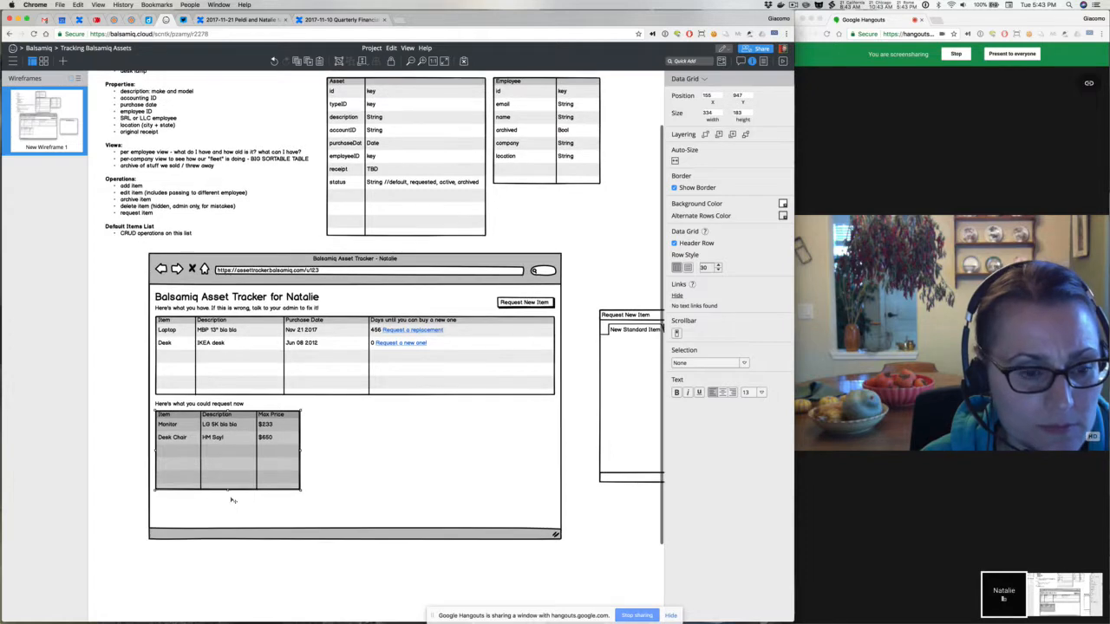
scroll(232, 502, "right", 2)
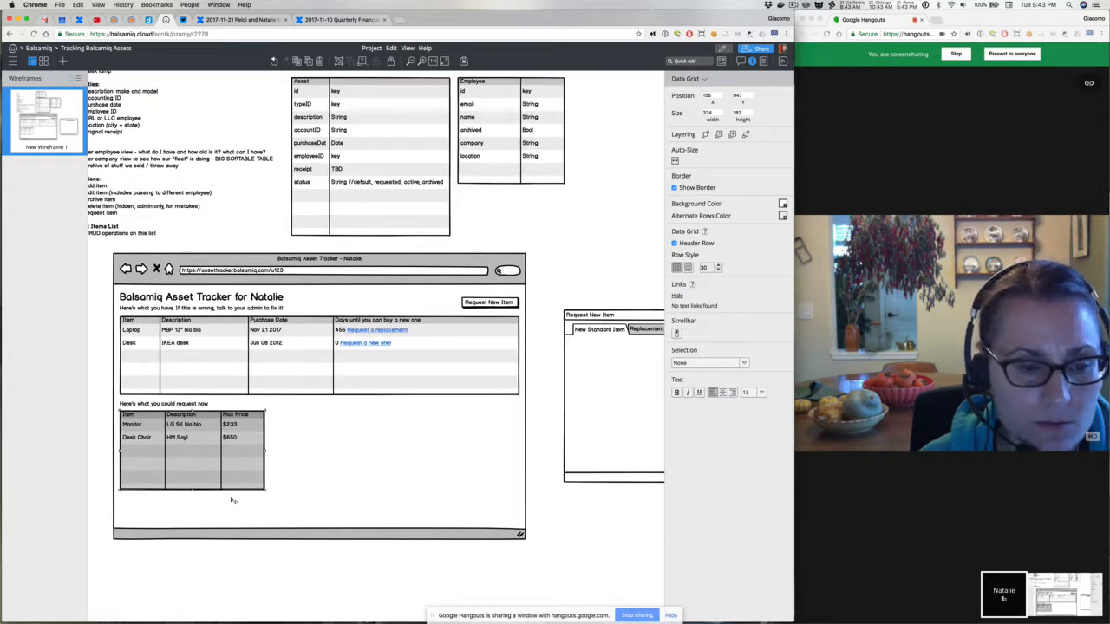
left_click(615, 335)
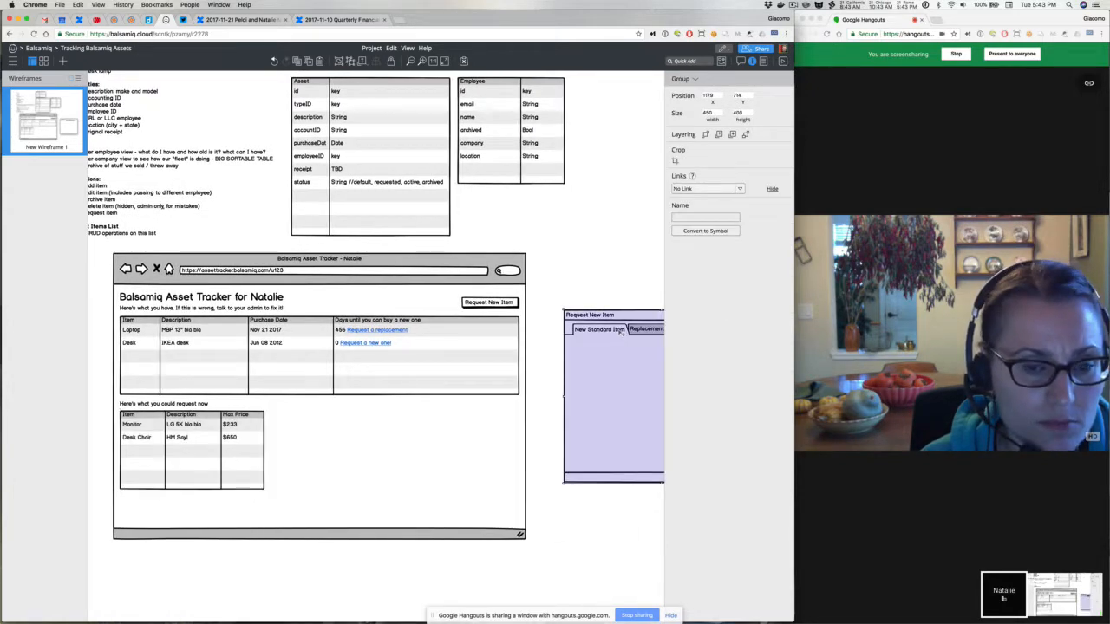
key("super+shift+g")
Move its tabs bar into the browser mockup and shift the request grid below it
left_click(612, 265)
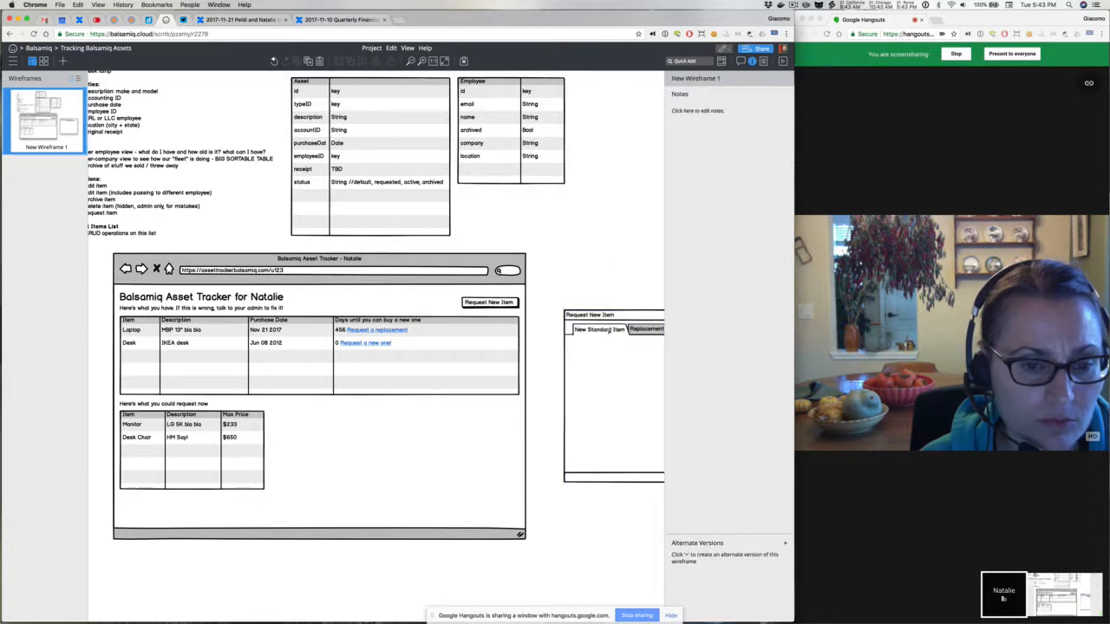
left_click_drag(607, 334, 199, 431)
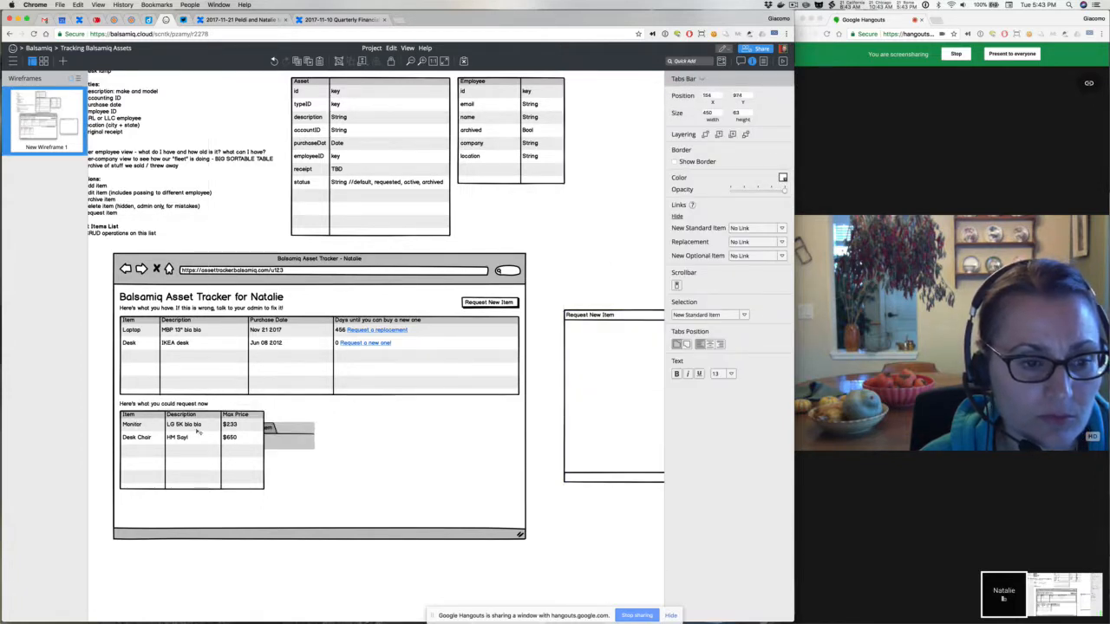
left_click_drag(224, 476, 228, 538)
left_click_drag(188, 433, 186, 422)
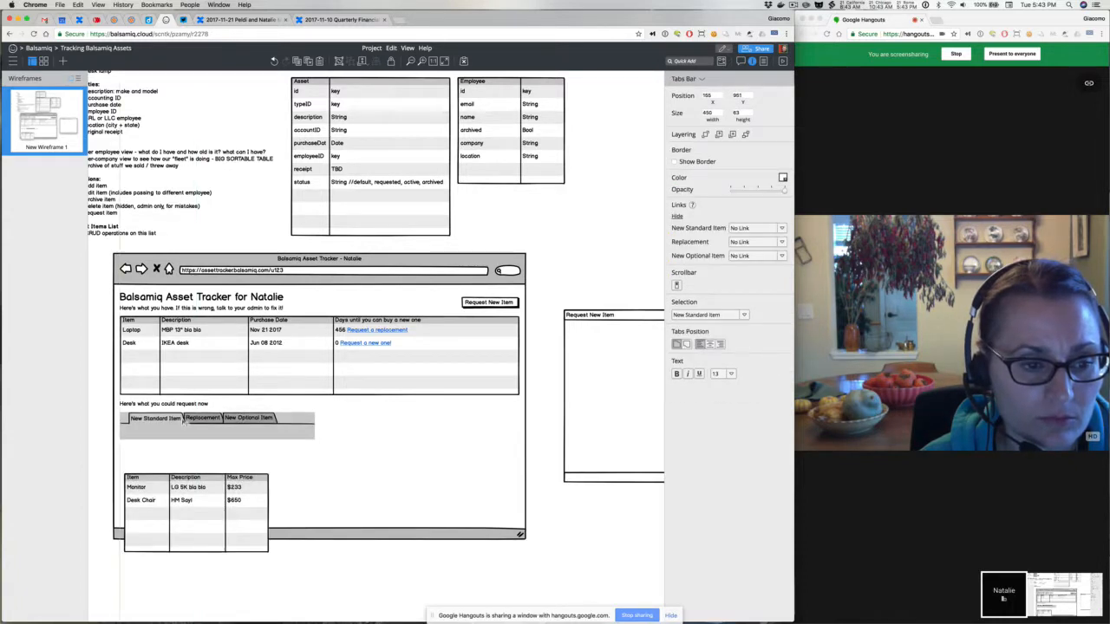
Replace the request-now label with a 'Request New Item' heading copied from the main title
left_click(183, 404)
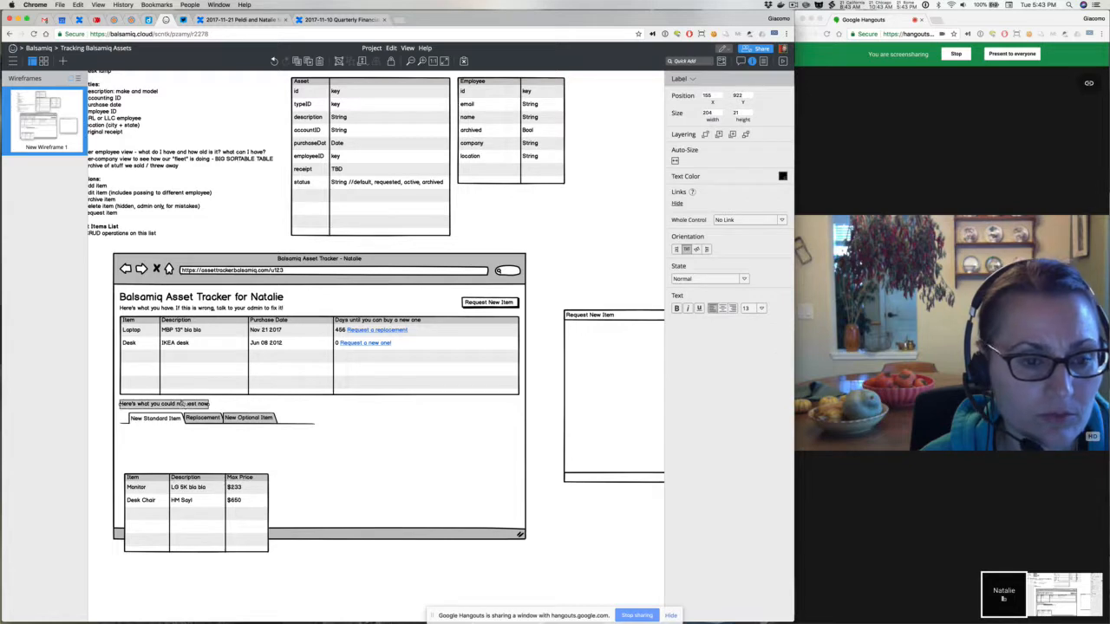
key("Delete")
left_click(187, 300)
key("super+d")
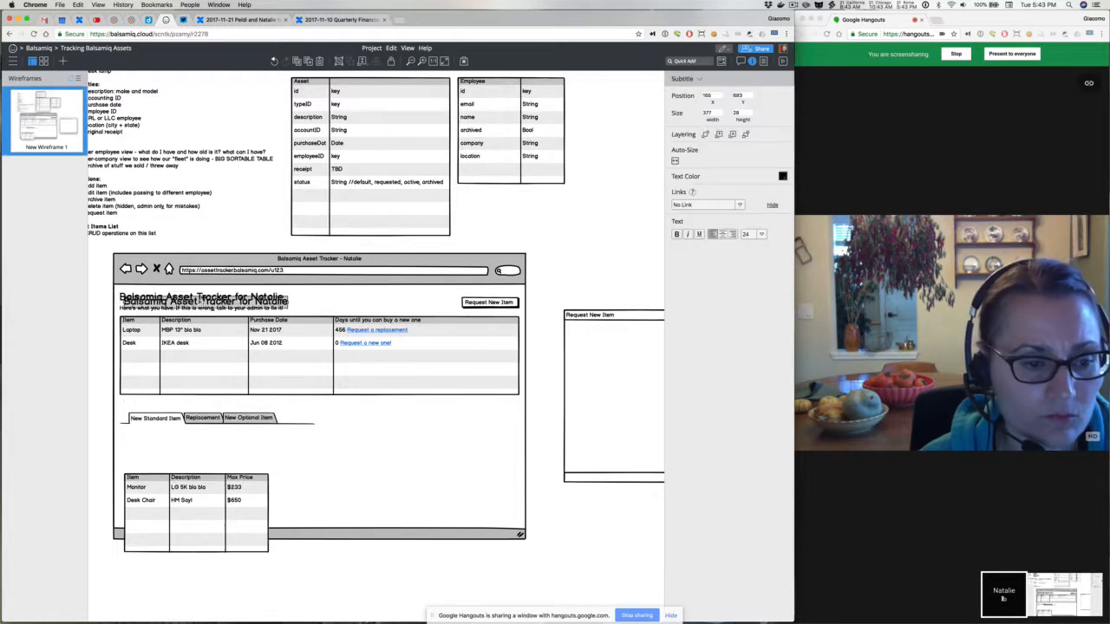
left_click_drag(188, 301, 194, 409)
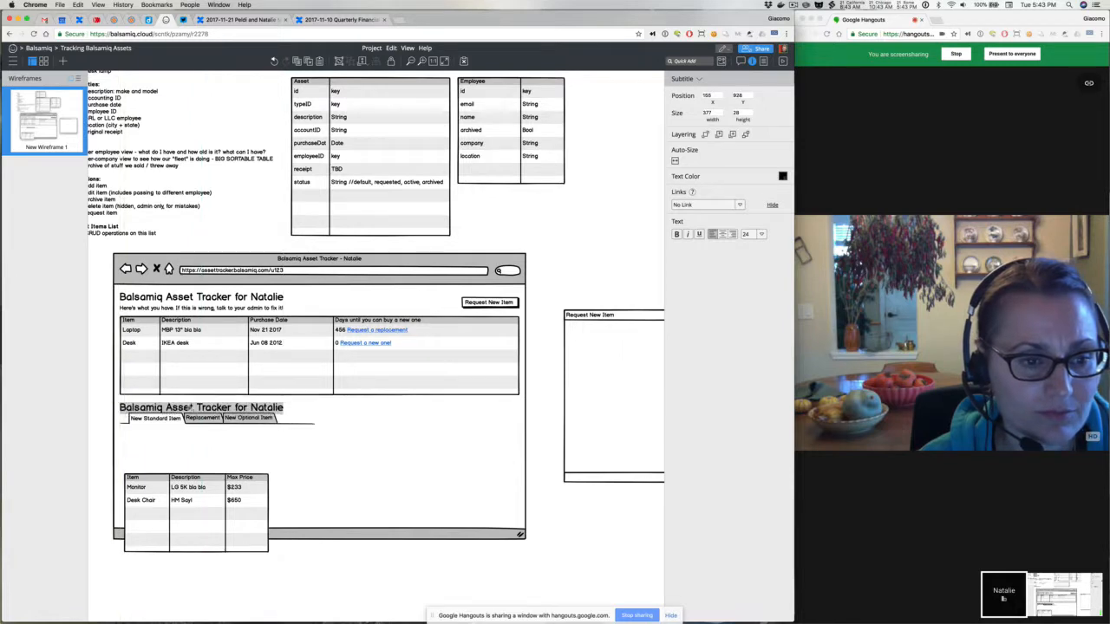
double_click(193, 409)
type("Request N")
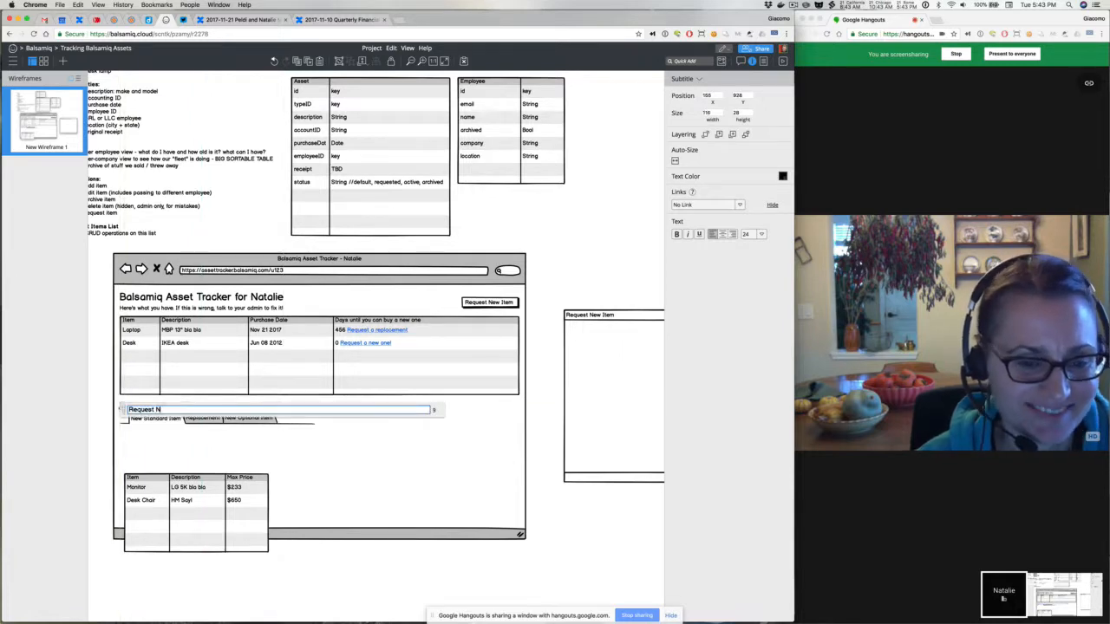
type("ew Item")
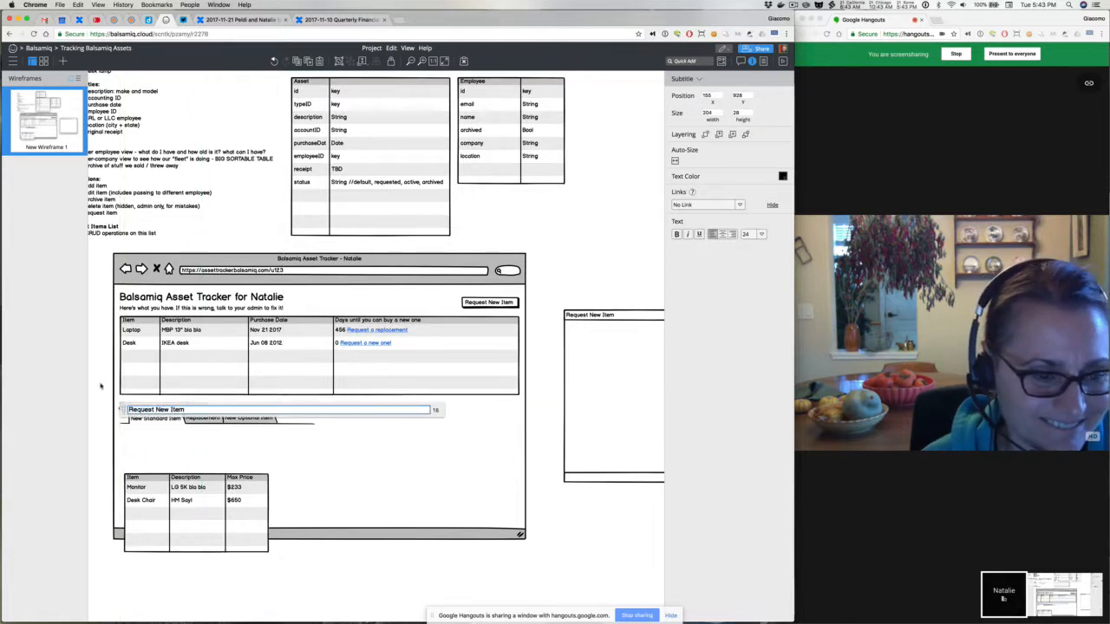
left_click(100, 387)
left_click_drag(153, 407, 154, 404)
Move the request grid up under the tabs and delete the stray Request New Item window
left_click(161, 501)
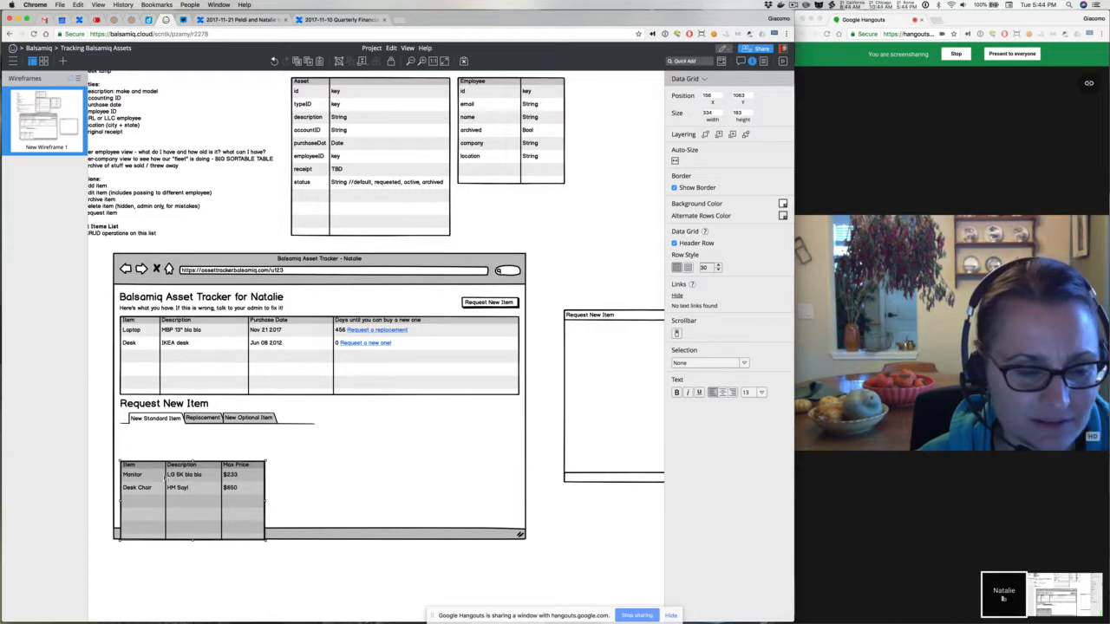
left_click_drag(169, 475, 168, 441)
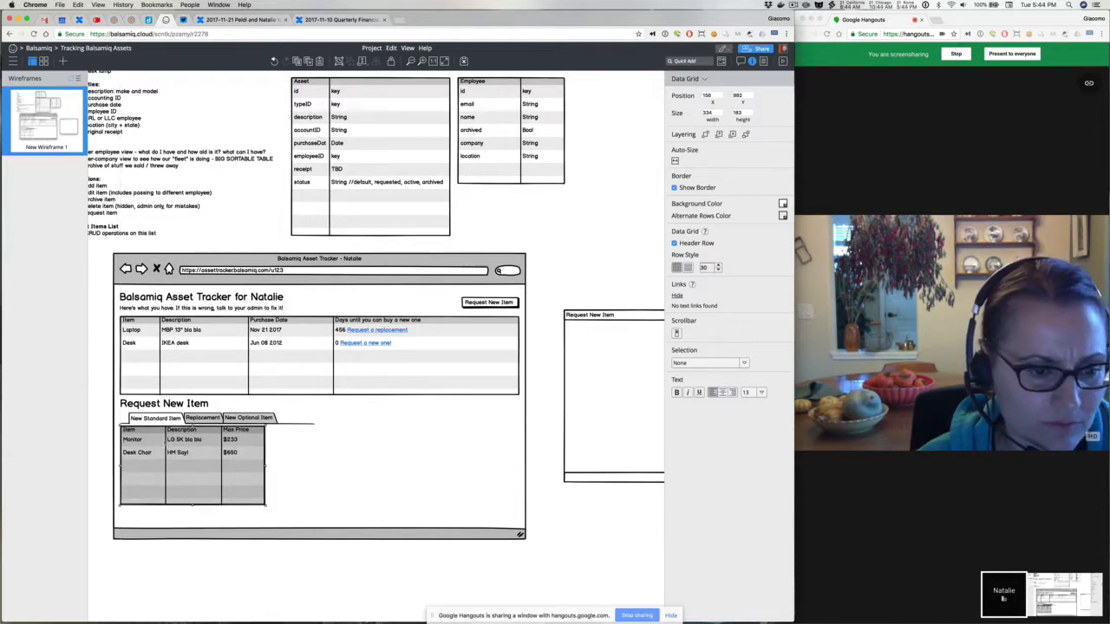
left_click(568, 375)
key("Delete")
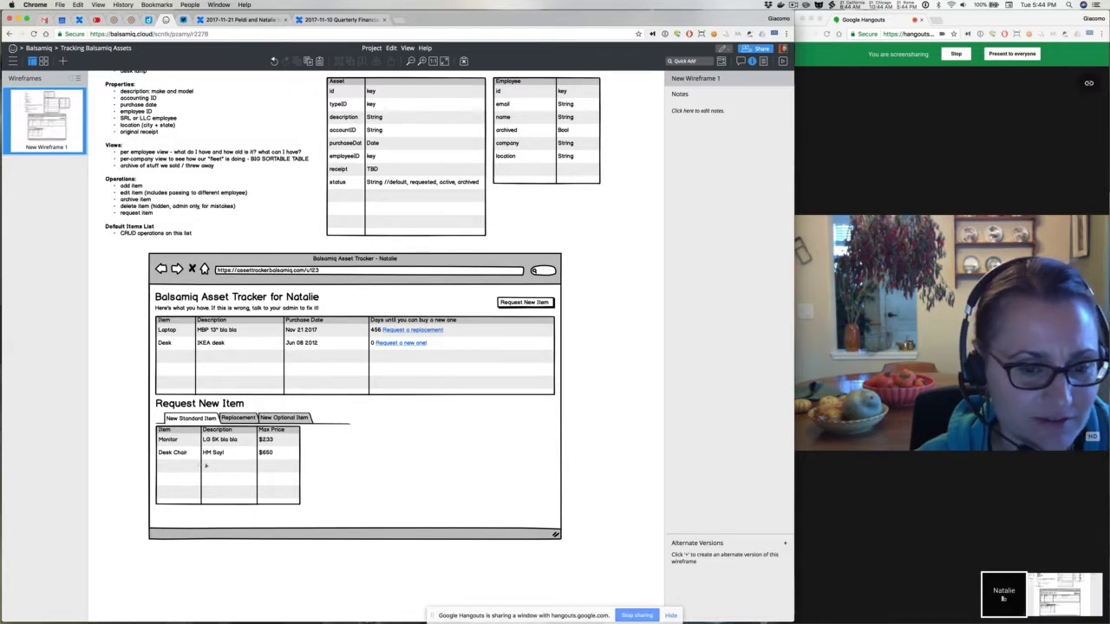
Stretch the request tabs bar across the full page width
left_click(205, 466)
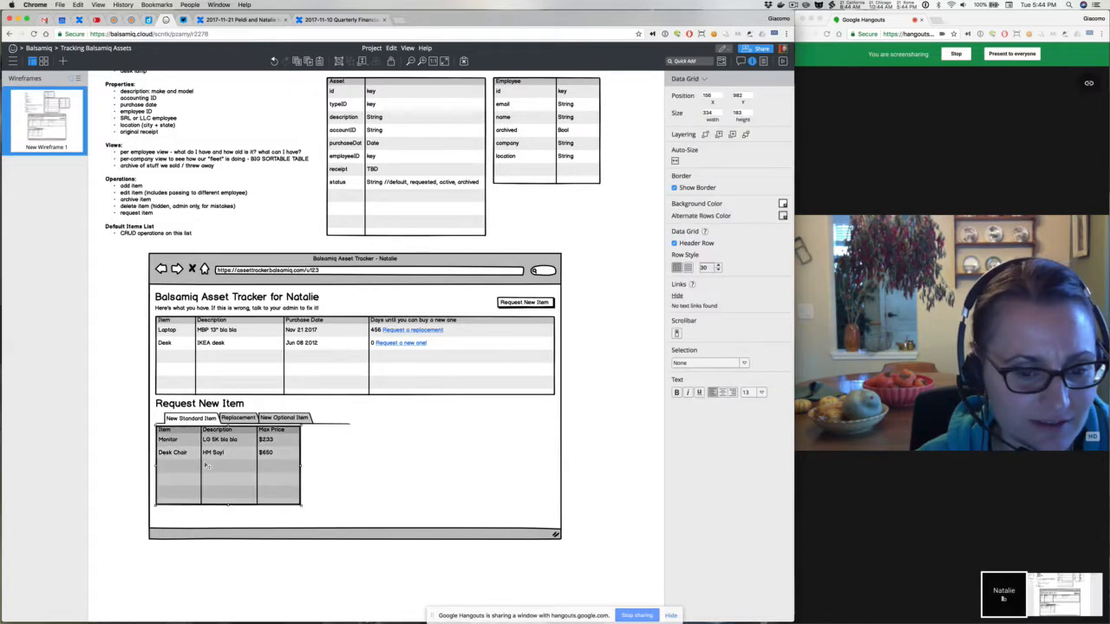
left_click(121, 407)
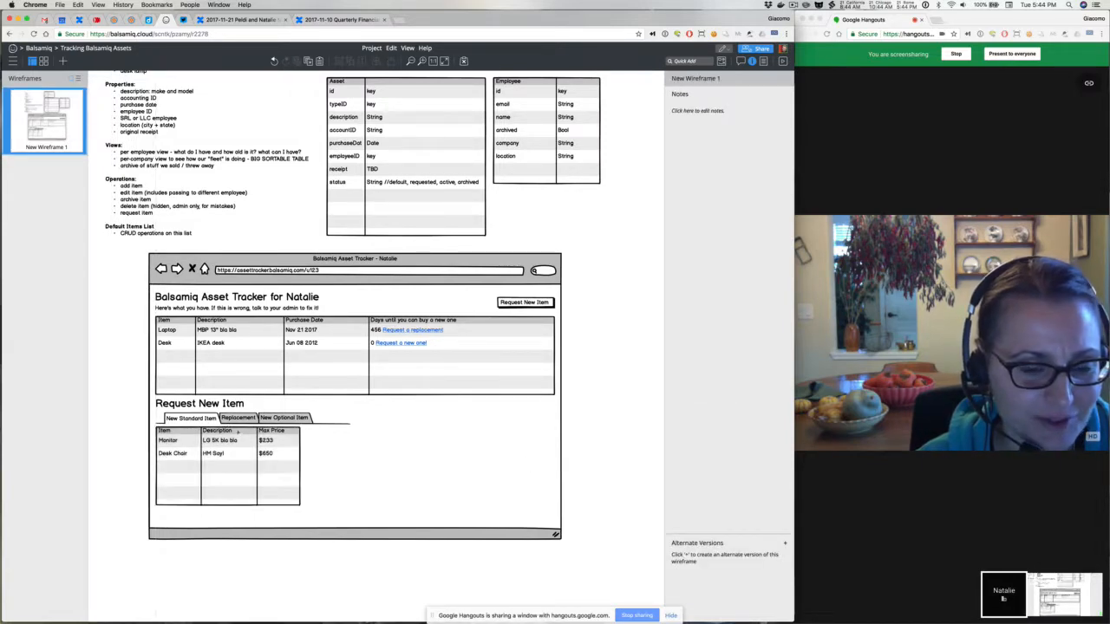
left_click(237, 441)
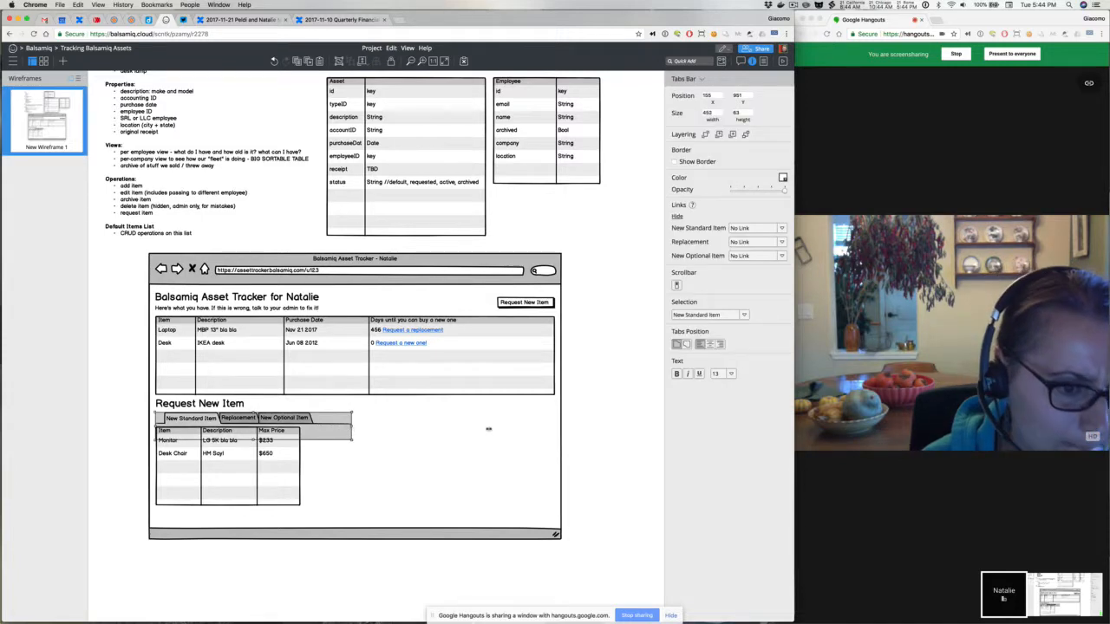
left_click_drag(488, 429, 555, 431)
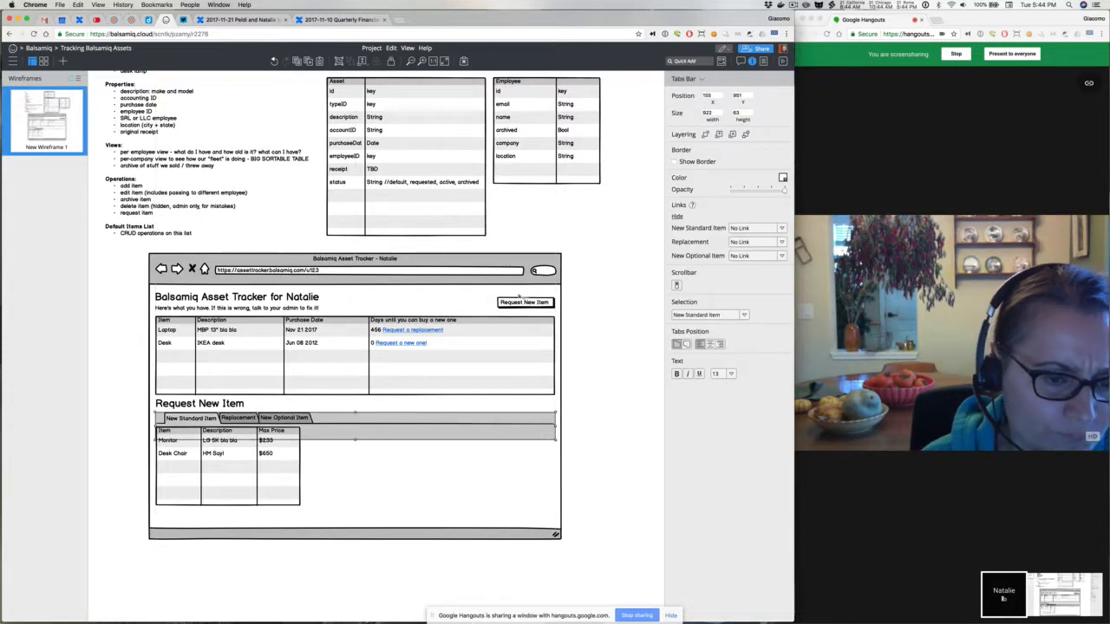
left_click(521, 301)
left_click(580, 391)
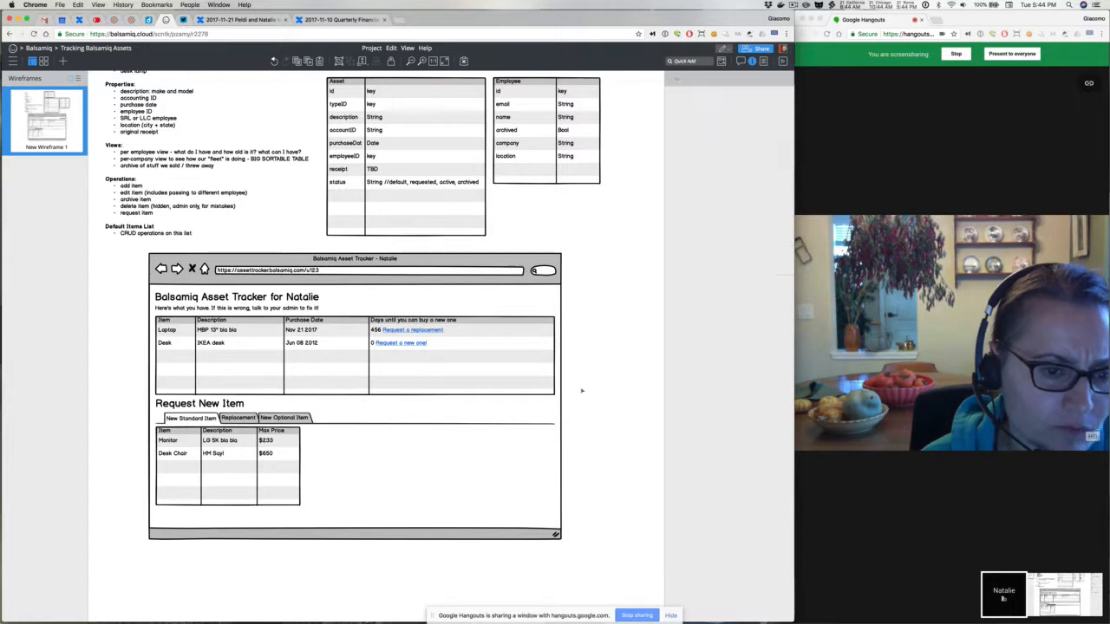
Nudge the heading, tabs bar and request grid down together
left_click(277, 461)
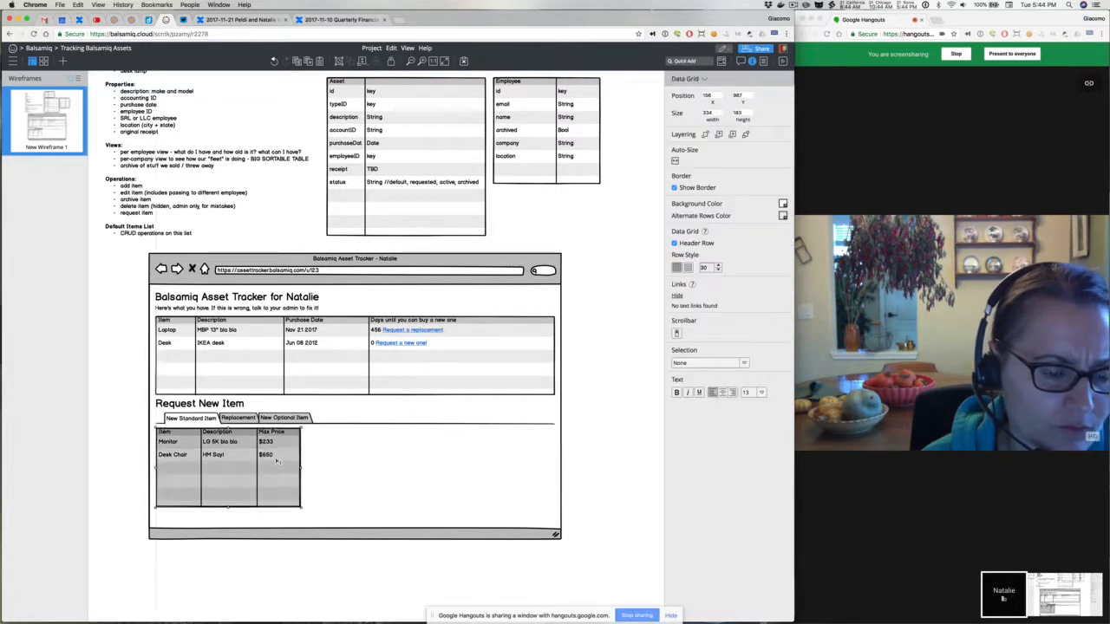
left_click_drag(134, 395, 625, 533)
key("Down")
key("Down")
key("Down")
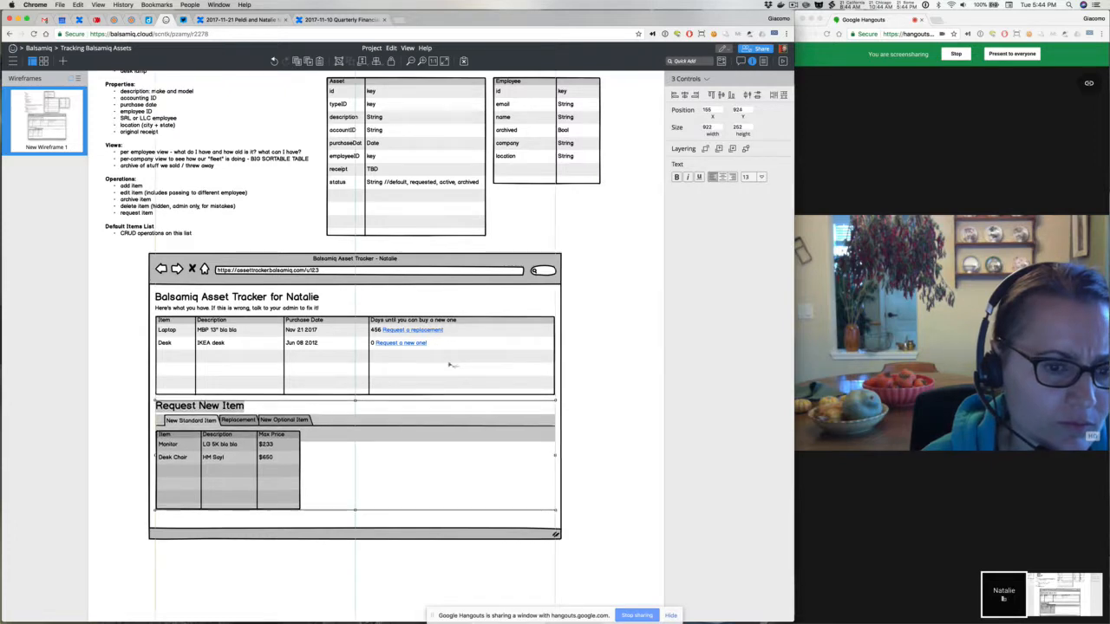
left_click(407, 351)
Delete the 'request a replacement' and 'request a new one' links from the main grid
double_click(407, 351)
left_click(291, 331)
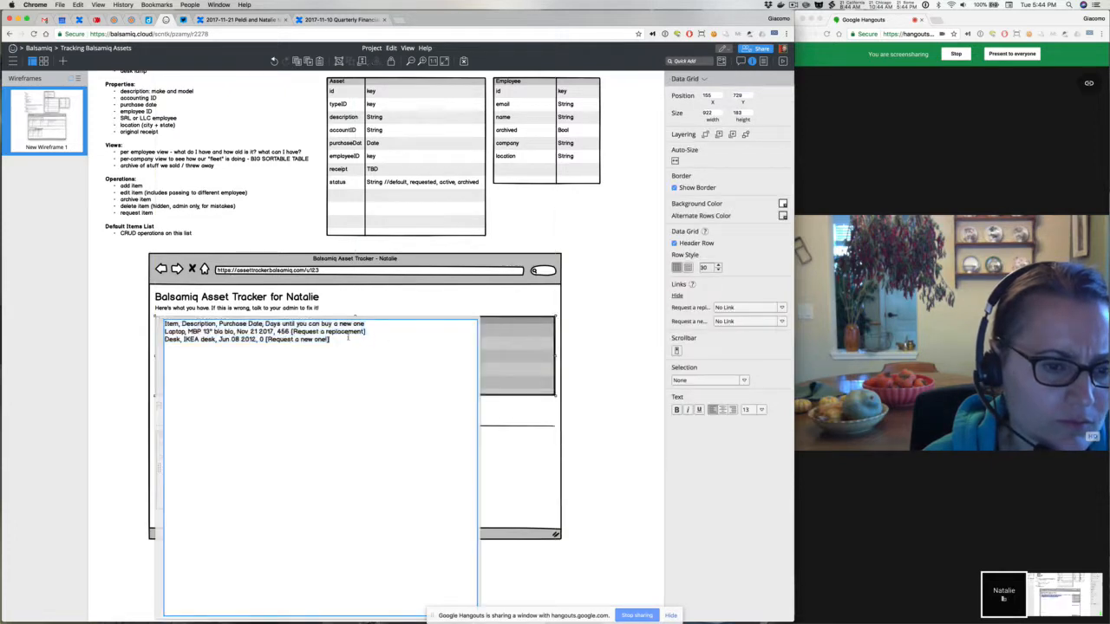
left_click_drag(291, 331, 366, 332)
key("BackSpace")
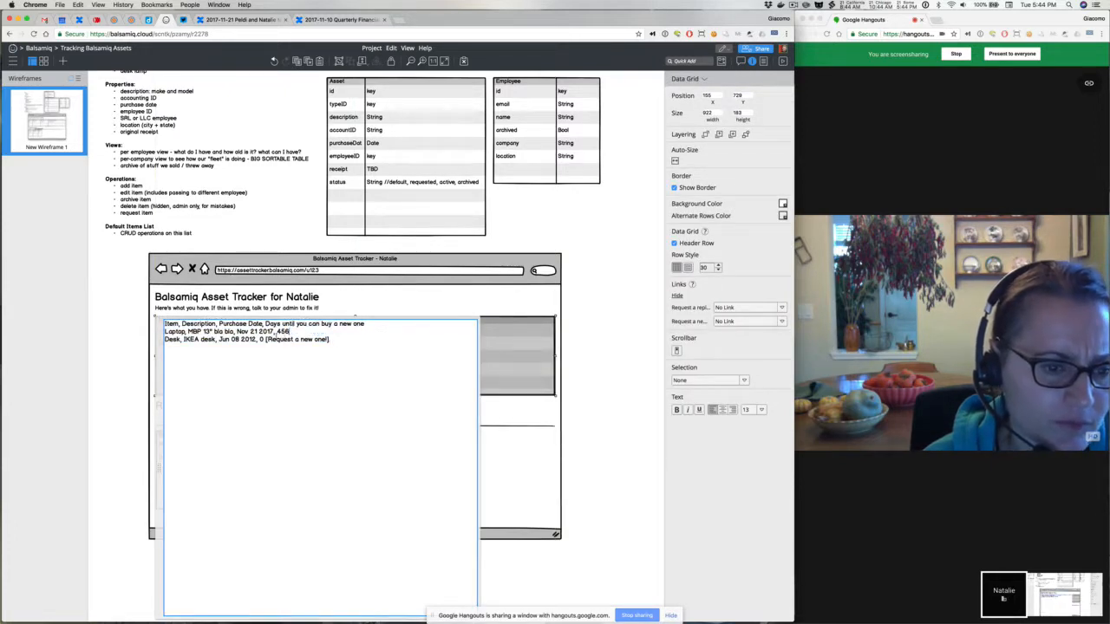
left_click_drag(264, 339, 356, 338)
key("BackSpace")
left_click(592, 308)
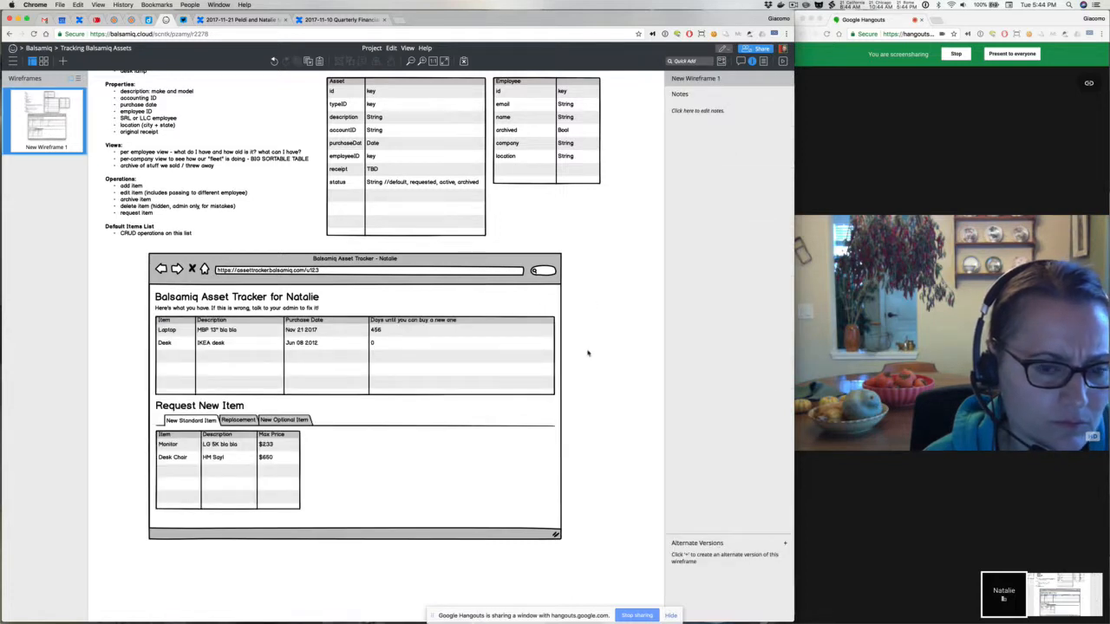
Add '(456 days to go)' and '(ready to replace)' to the purchase dates, removing the days column
left_click(452, 362)
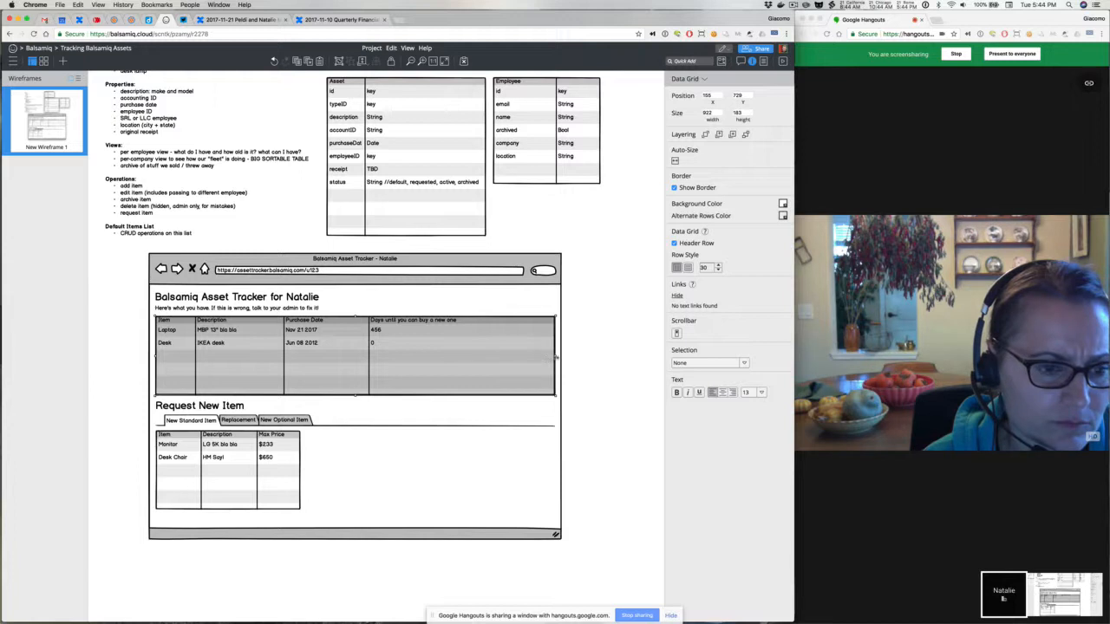
double_click(356, 346)
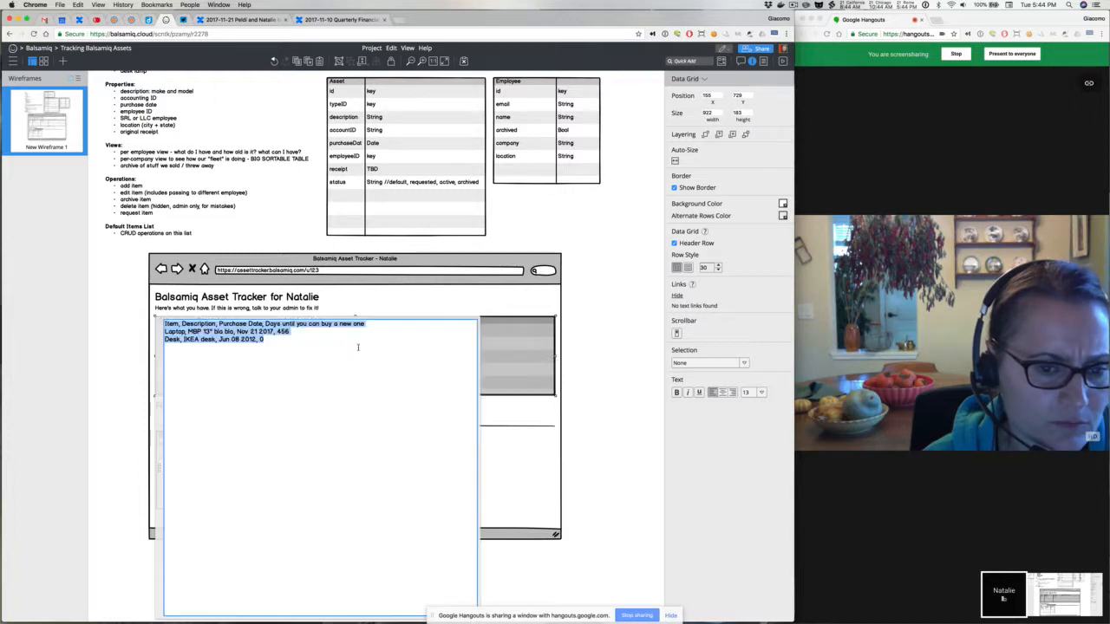
left_click(300, 331)
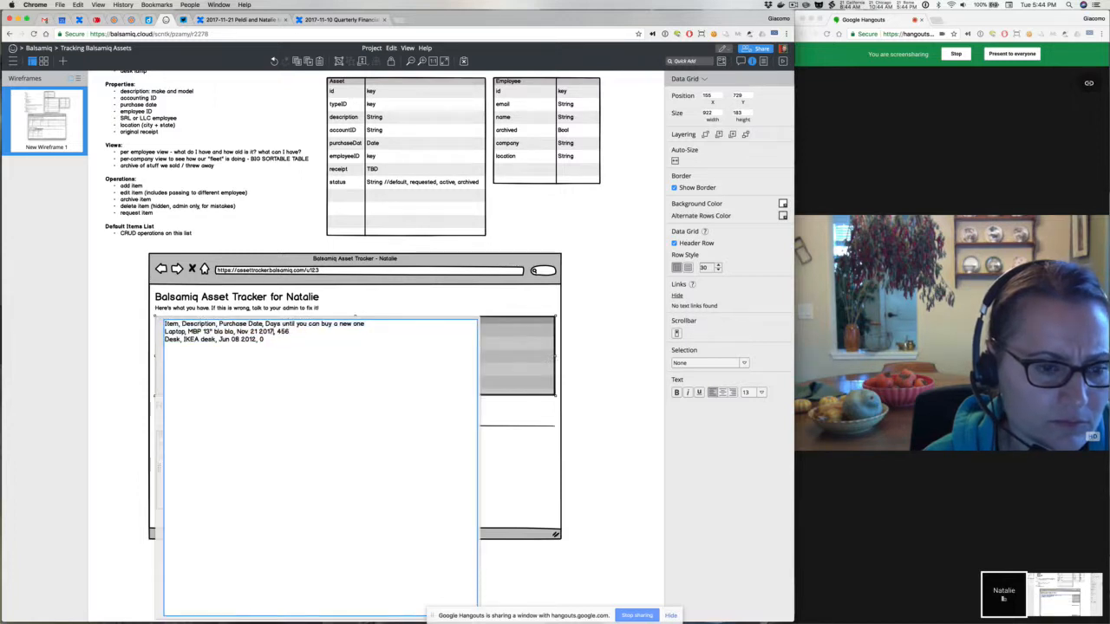
type("(45")
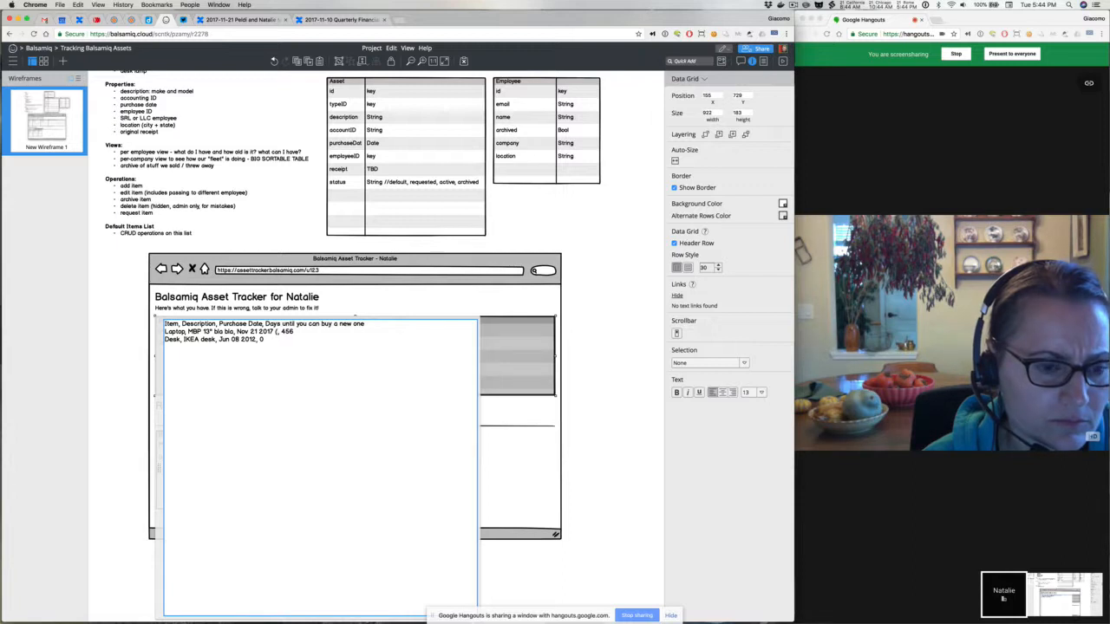
type("6")
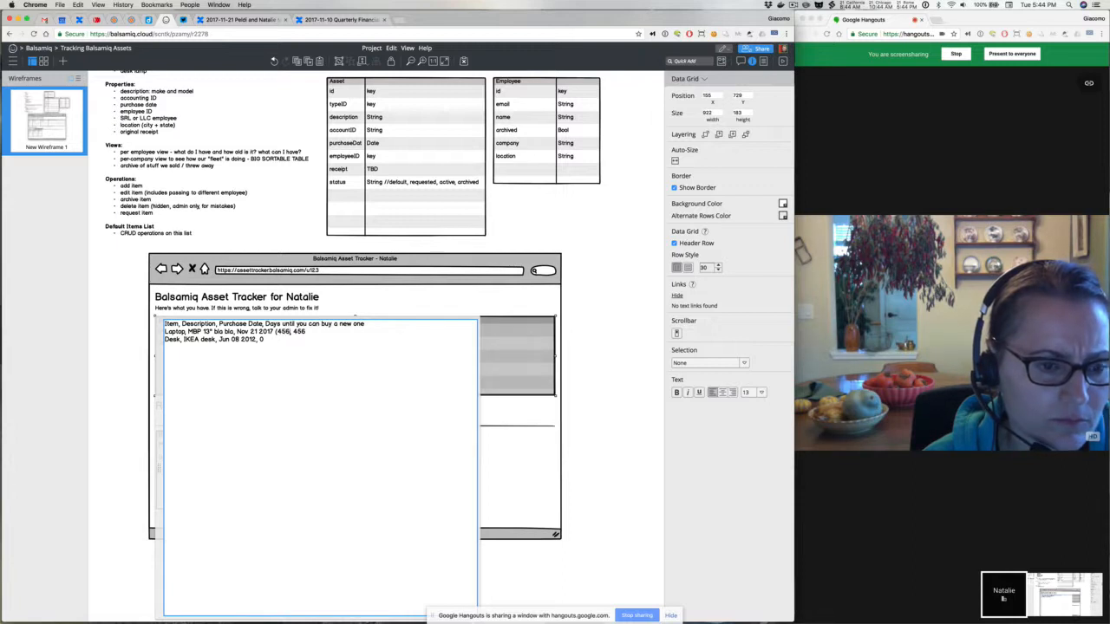
type(" days ")
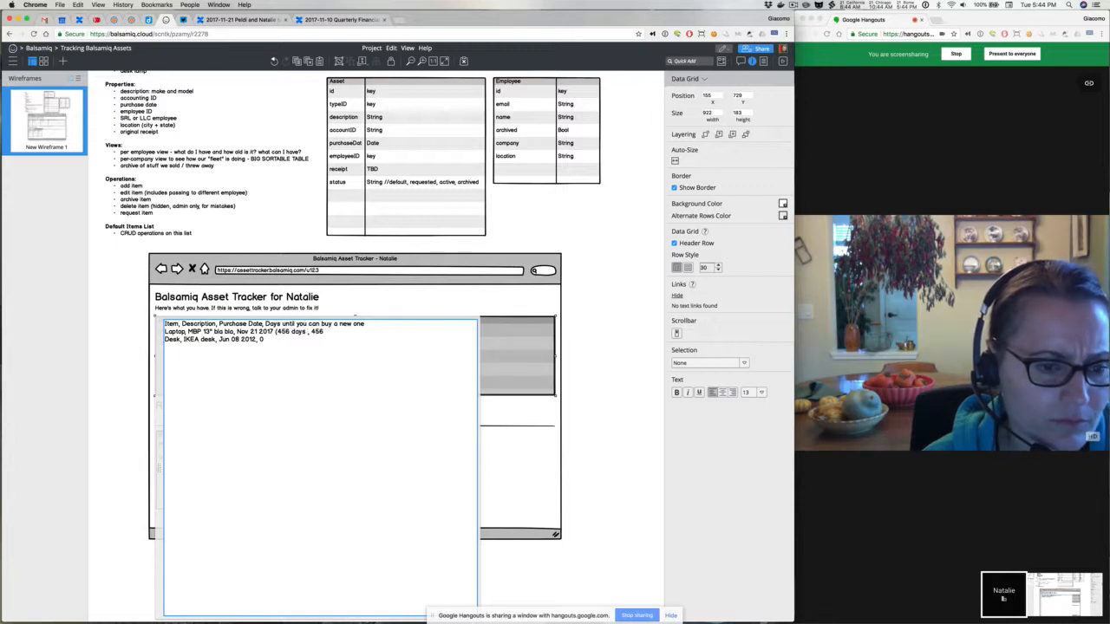
type("to")
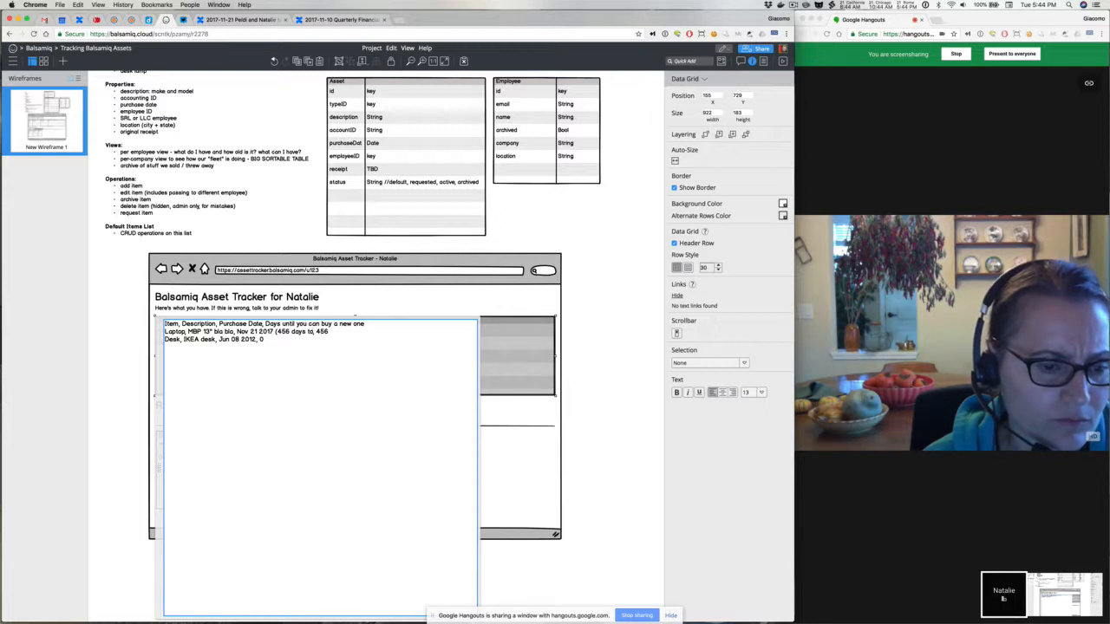
type(" go)")
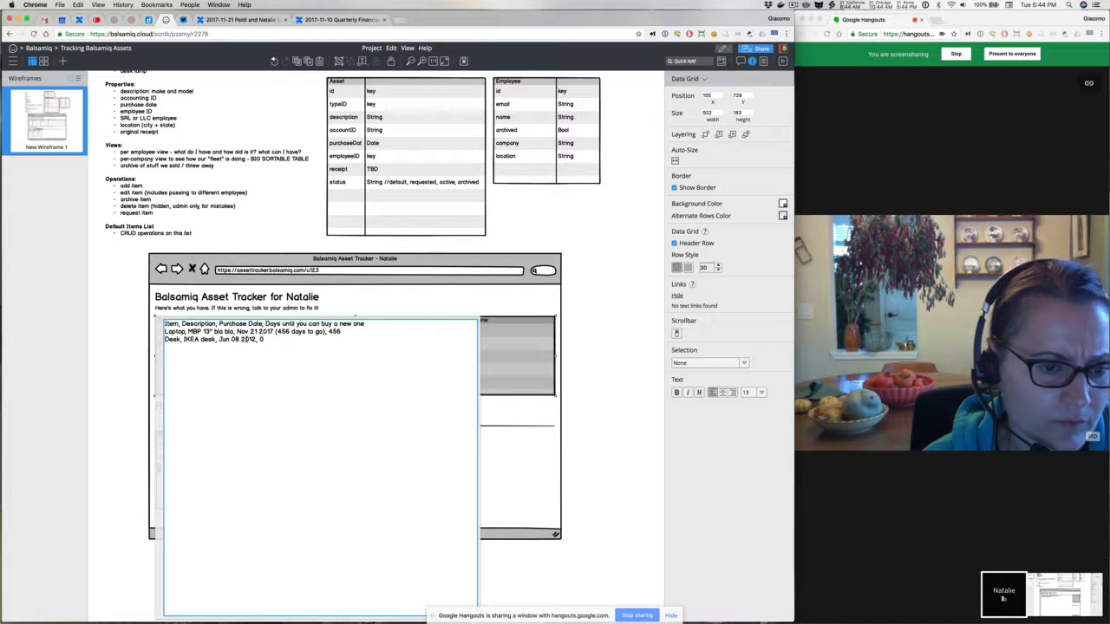
type(" (req")
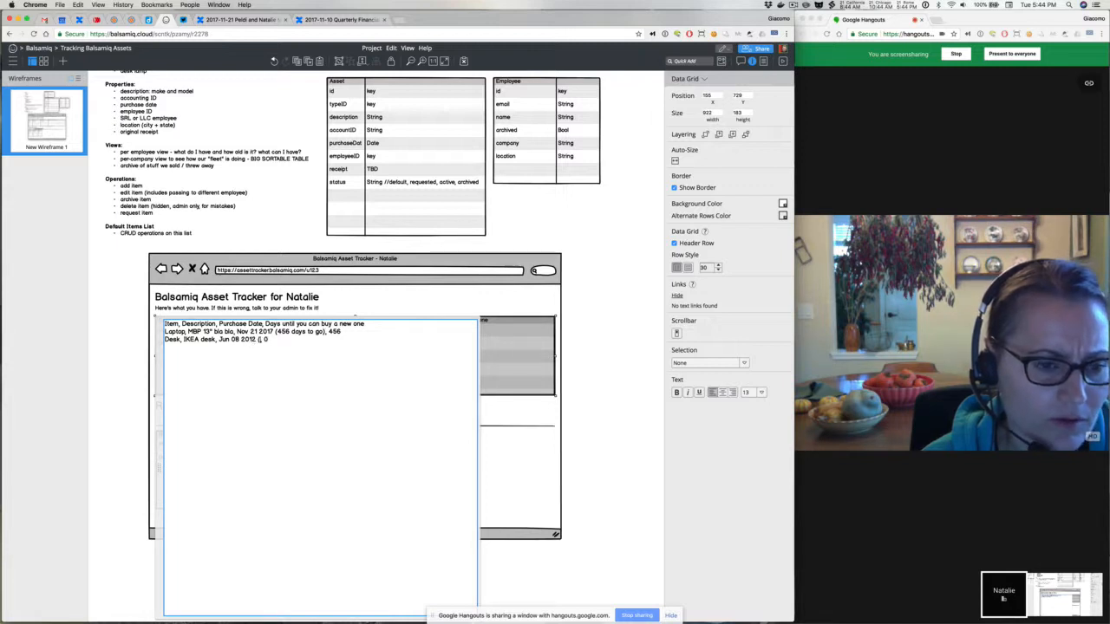
type("dy to ")
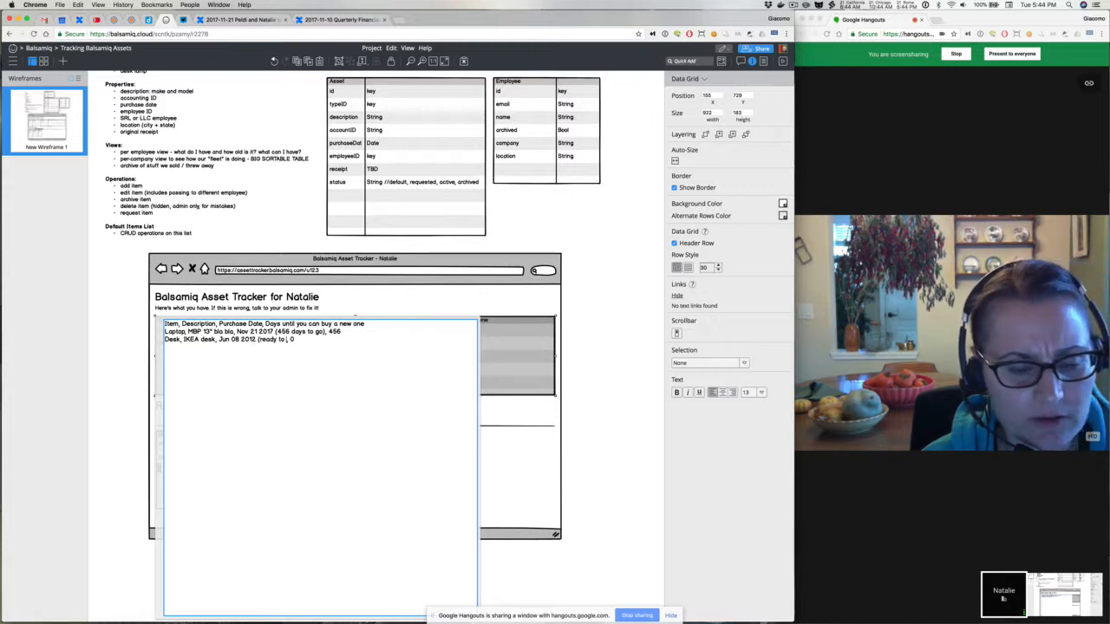
type("replace)")
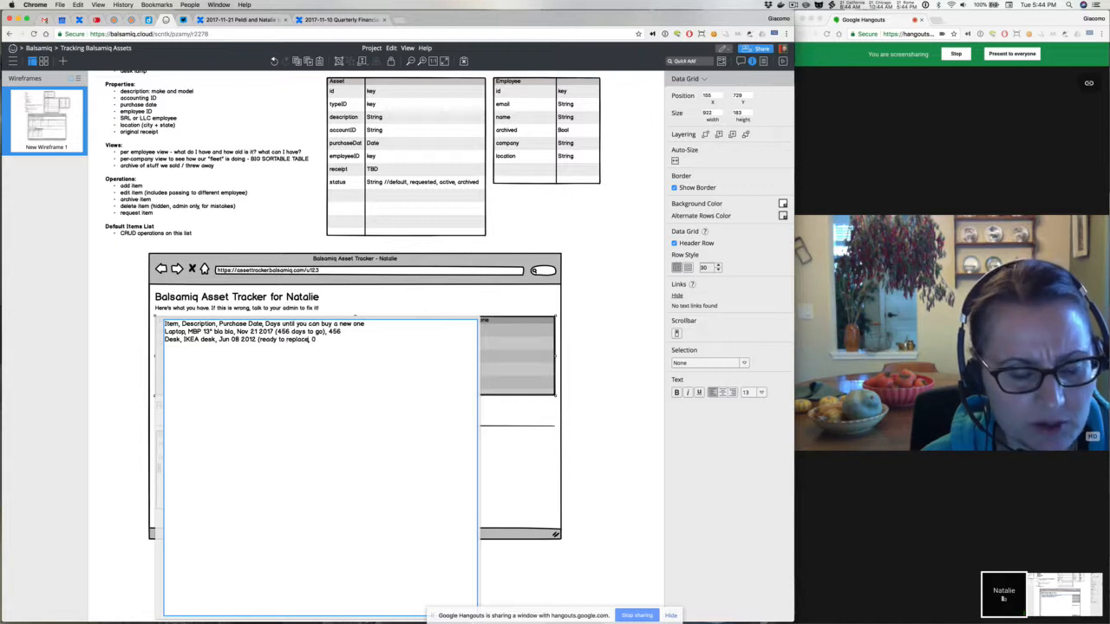
left_click(347, 339)
key("BackSpace")
key("BackSpace")
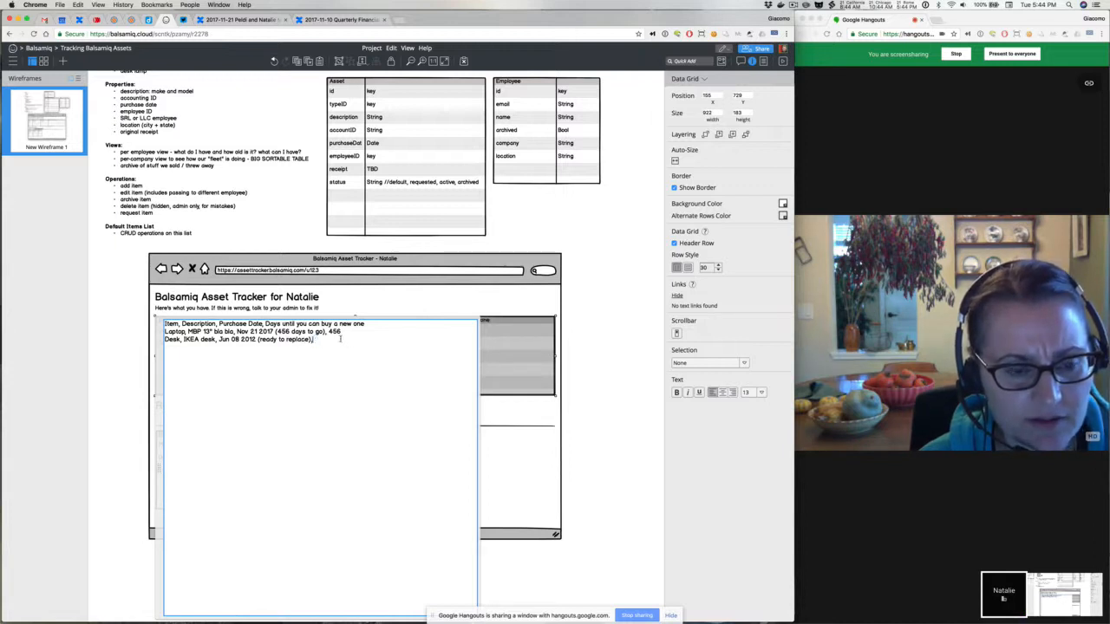
left_click_drag(326, 331, 367, 332)
key("BackSpace")
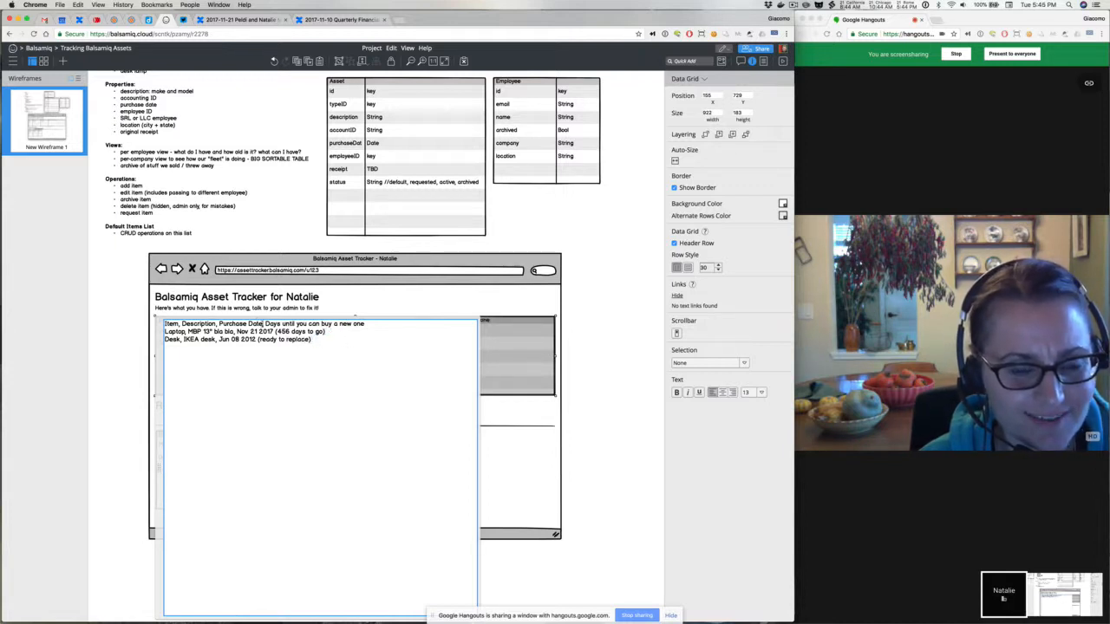
left_click_drag(262, 323, 368, 324)
key("BackSpace")
left_click(607, 324)
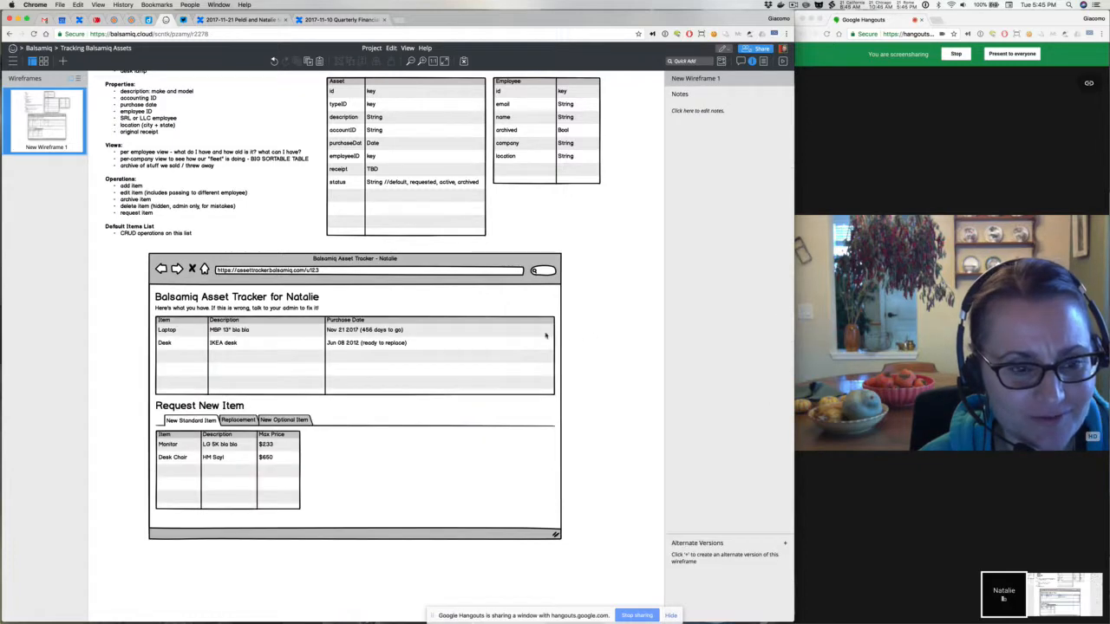
Drag the main asset grid's right edge in to about 537 wide, fitting its three columns
left_click(436, 350)
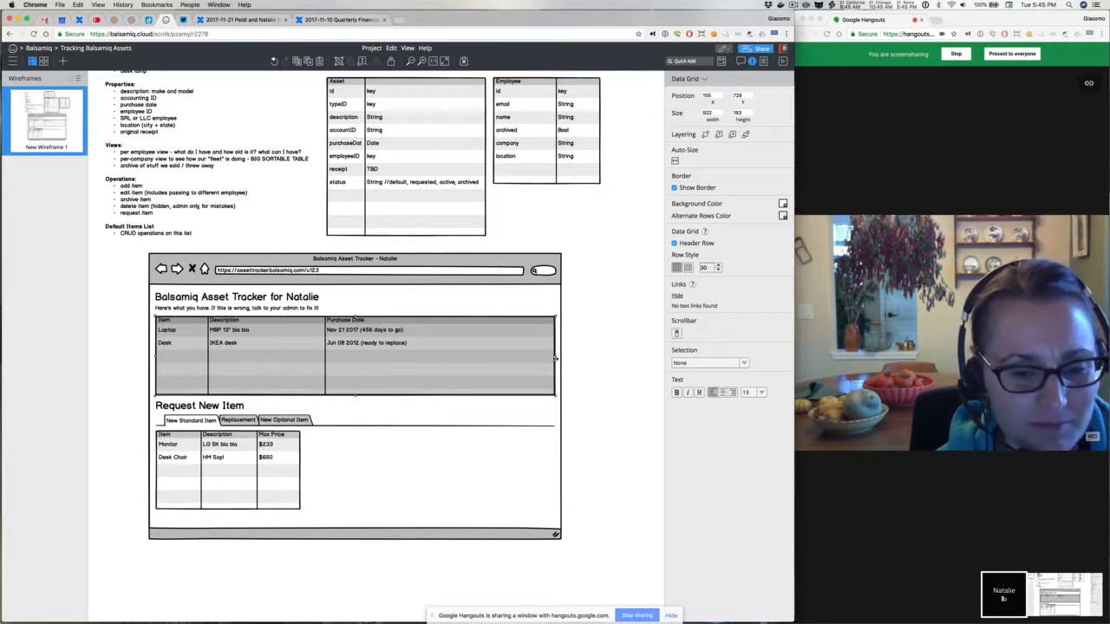
left_click_drag(555, 358, 387, 361)
double_click(386, 360)
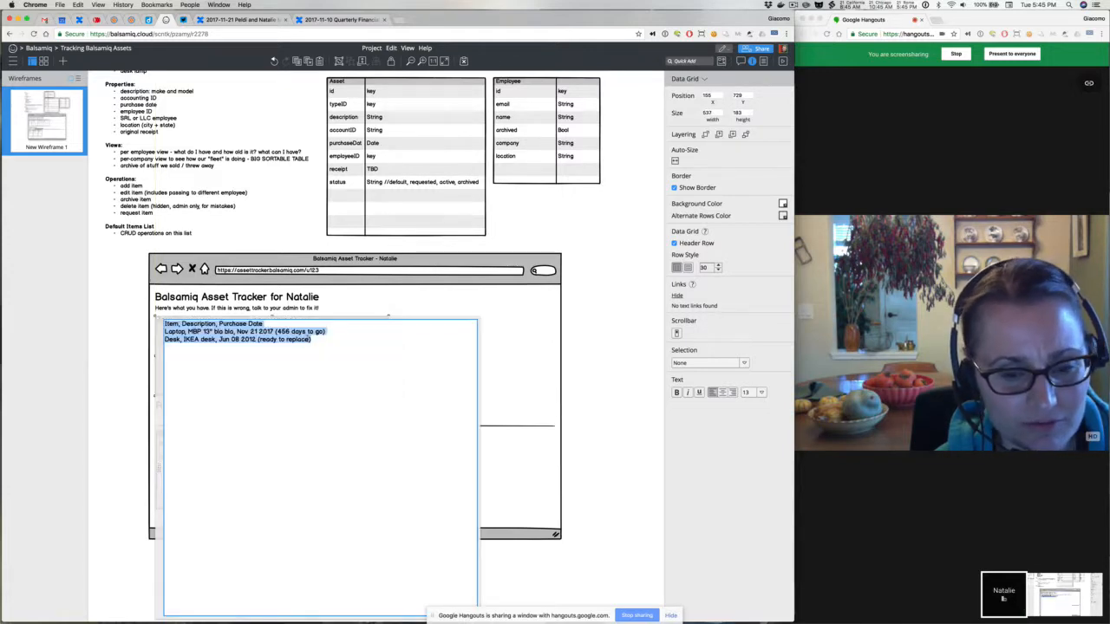
left_click(311, 359)
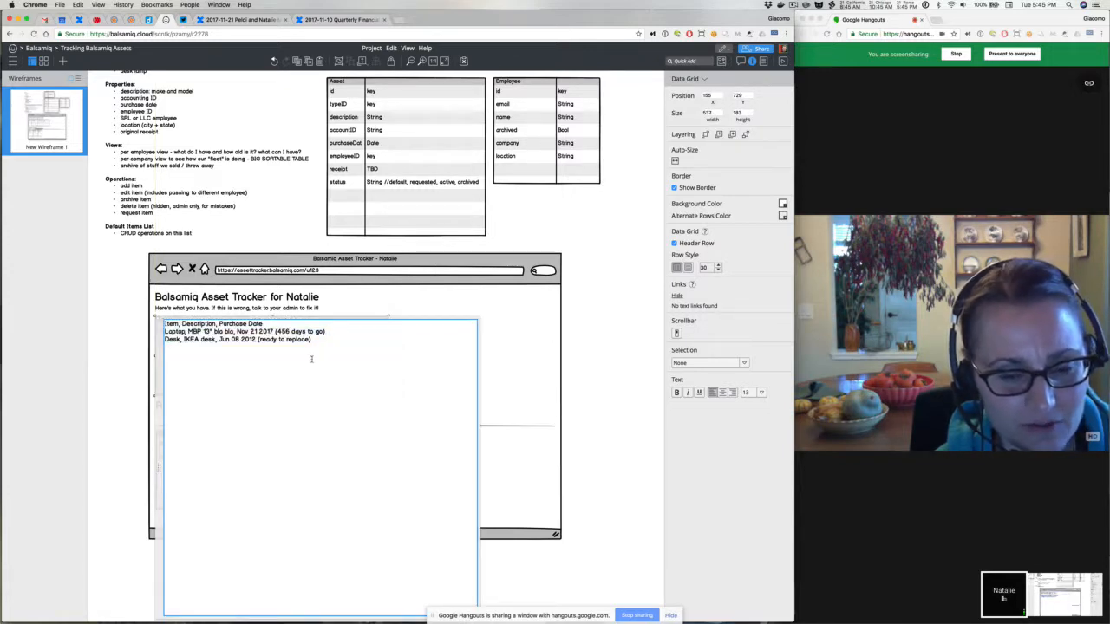
left_click(139, 338)
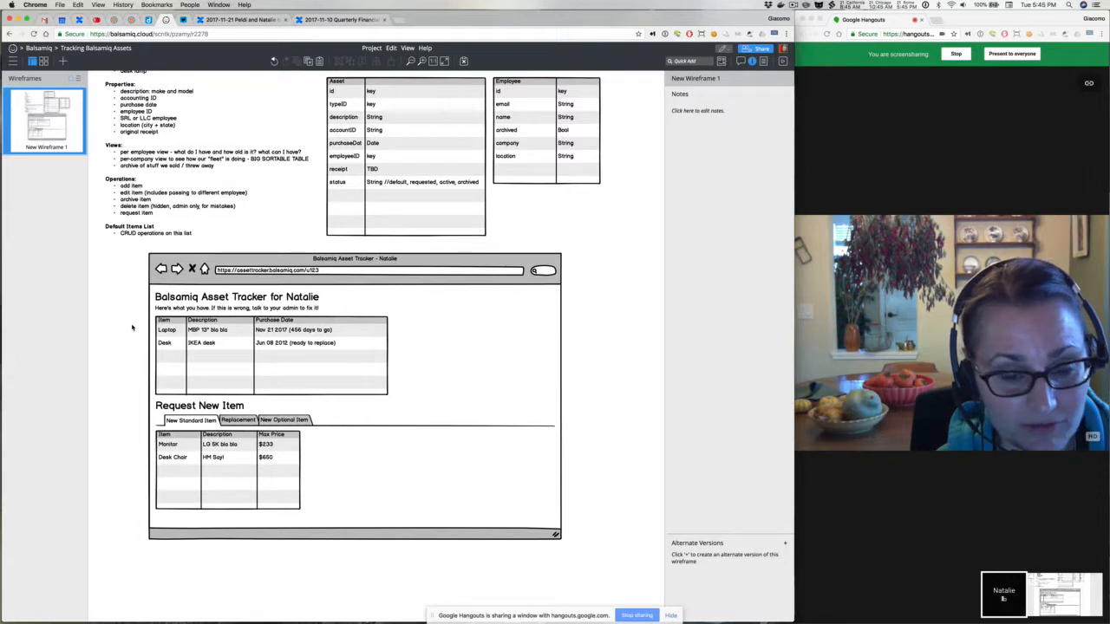
Trim 'to go' from the Laptop date note so it reads '(-456 days)'
double_click(278, 338)
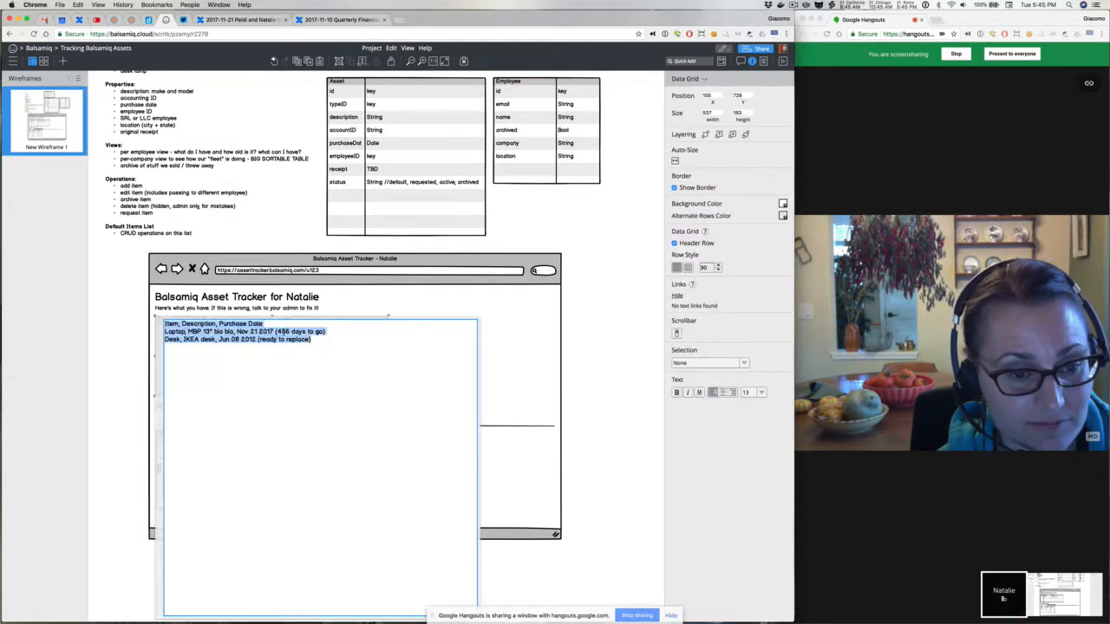
left_click(278, 335)
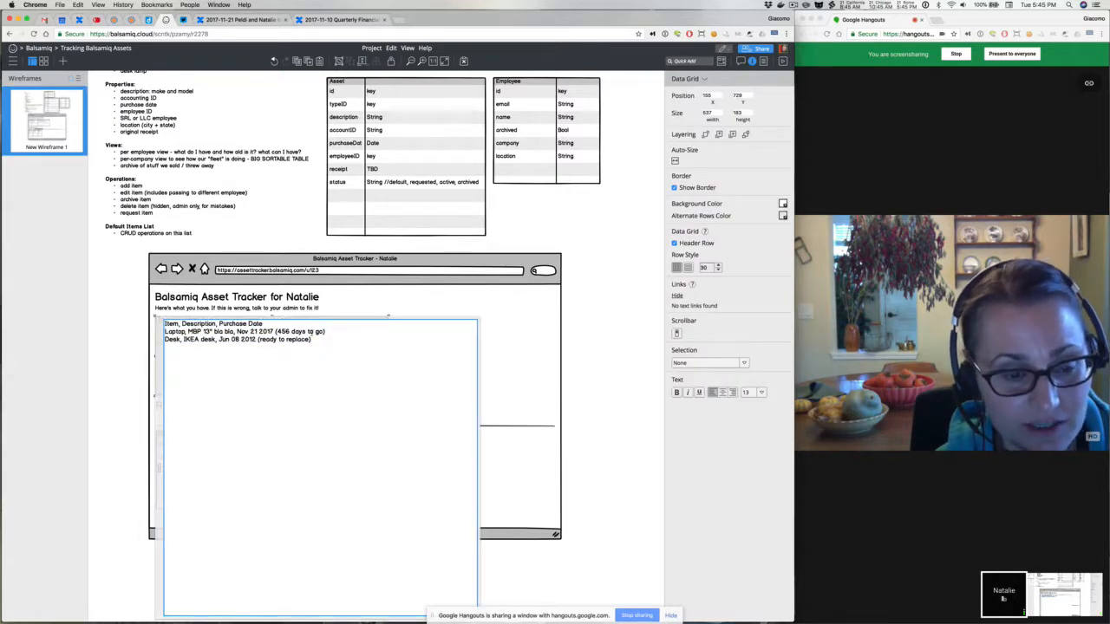
left_click_drag(324, 332, 306, 332)
key("BackSpace")
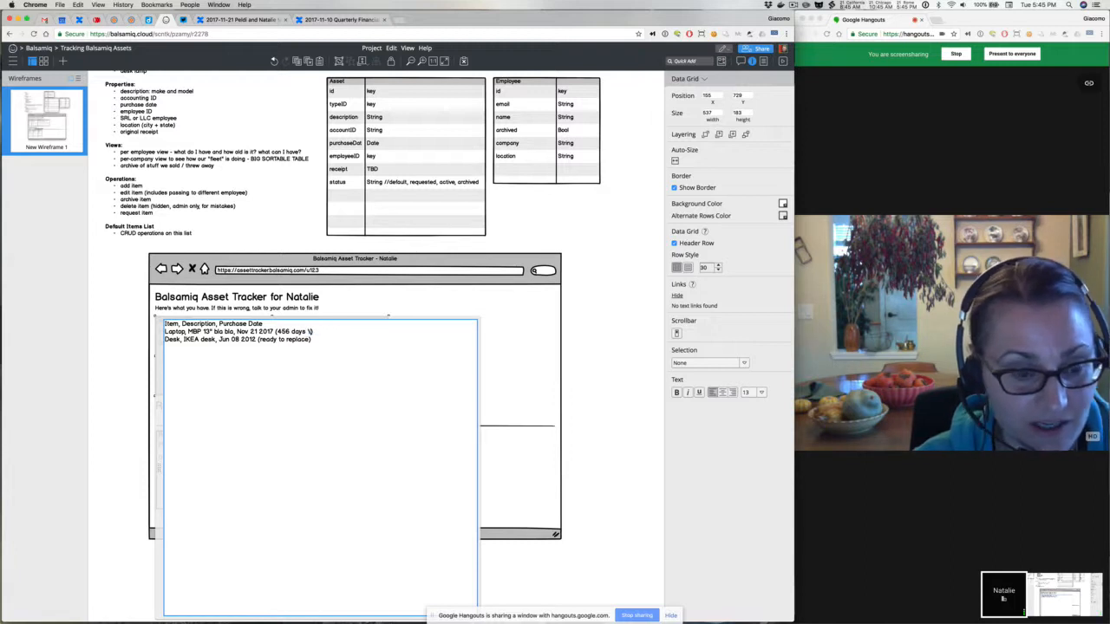
key("BackSpace")
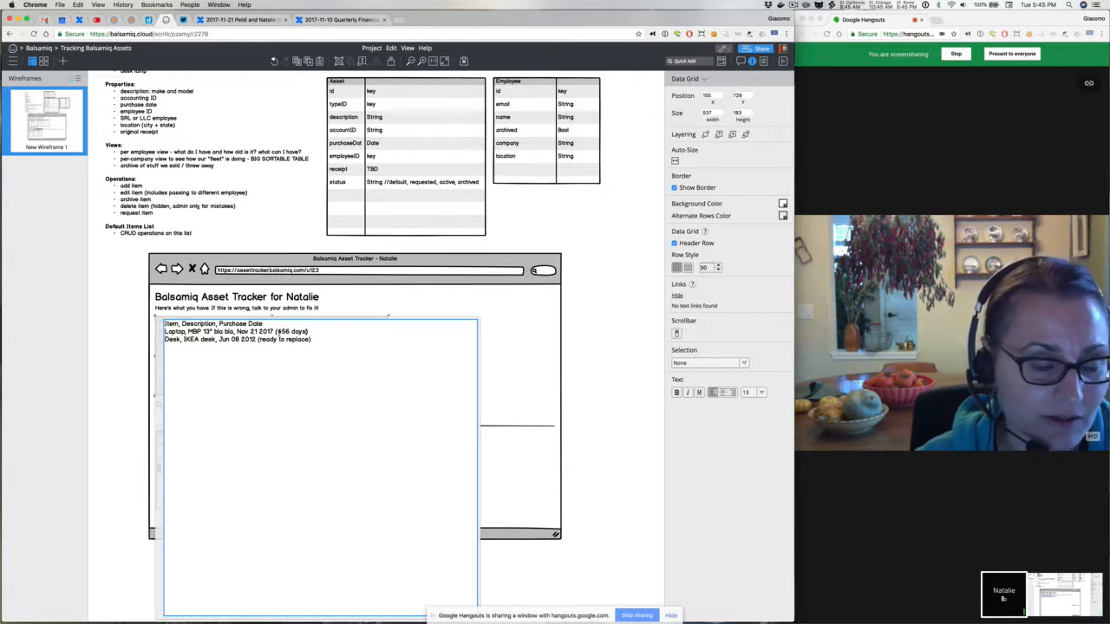
left_click(278, 331)
type("-")
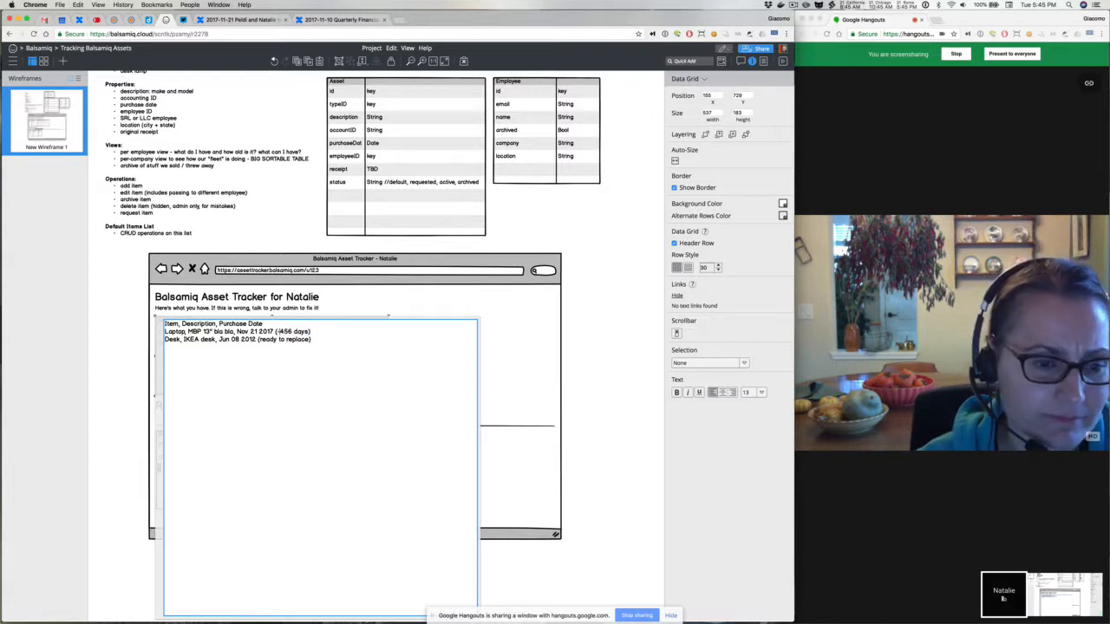
Change the Desk note to '(replace if needed)' and restore the minus before 456
key("BackSpace")
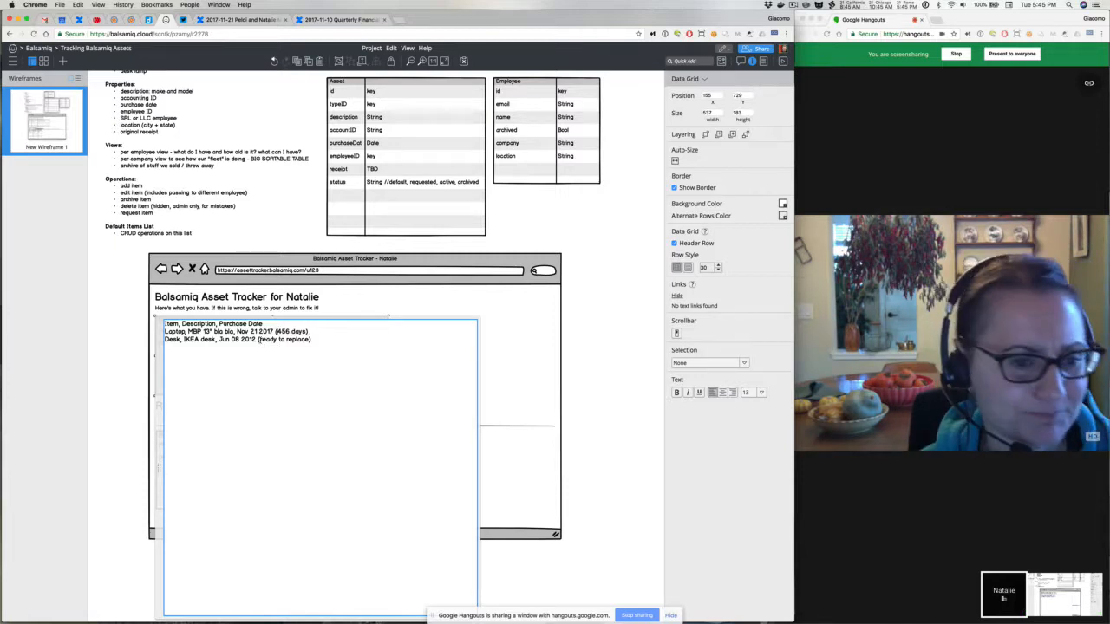
type("if needed")
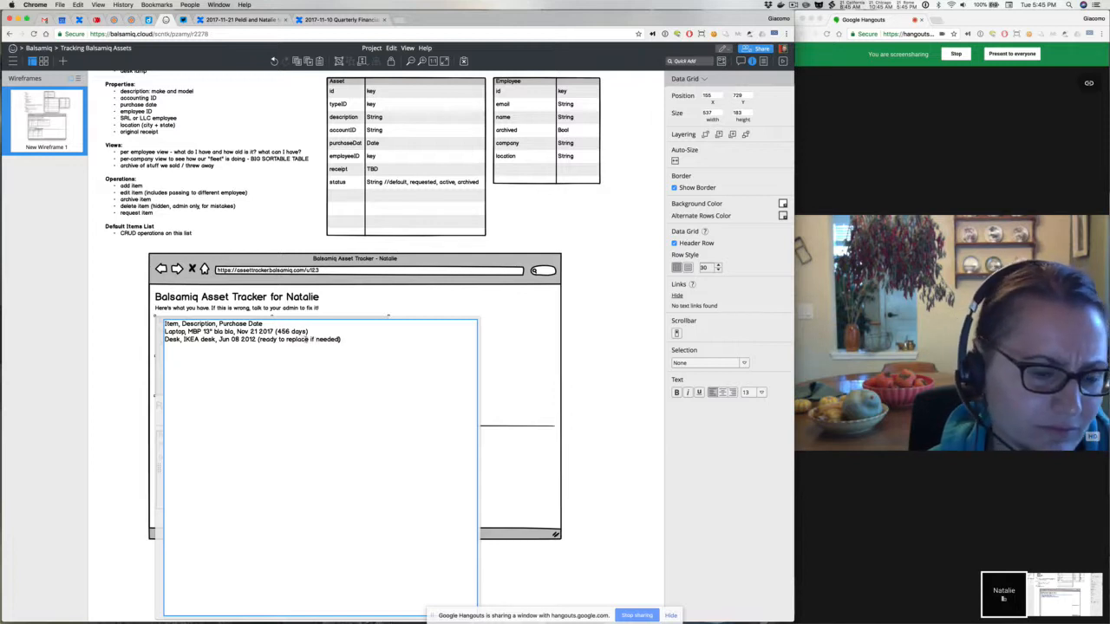
left_click_drag(285, 339, 259, 339)
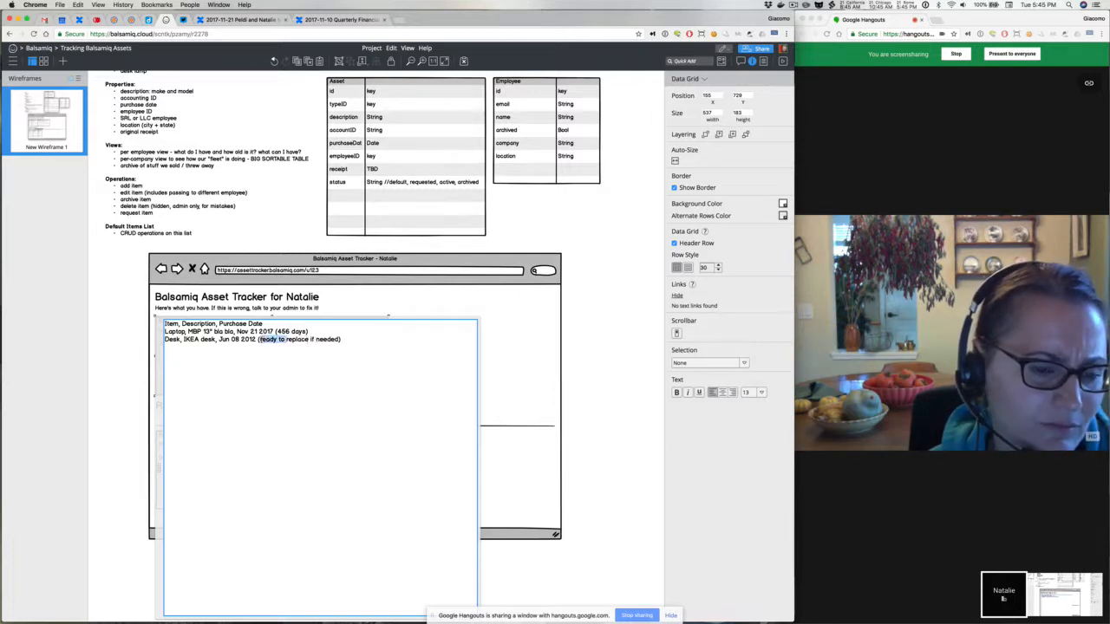
key("BackSpace")
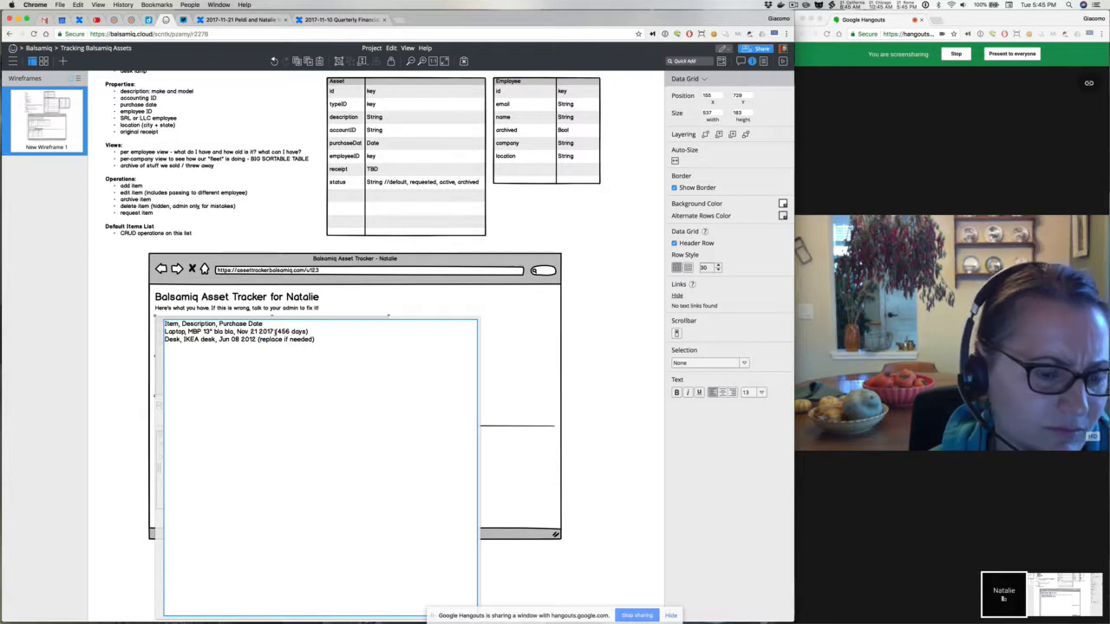
left_click(275, 331)
type("-")
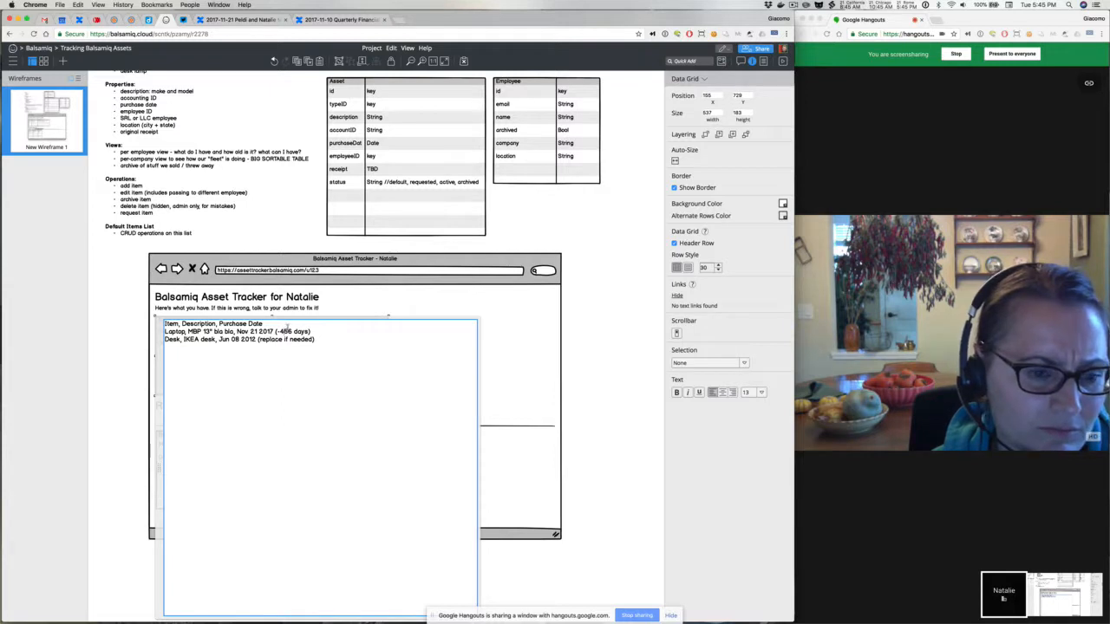
left_click(117, 314)
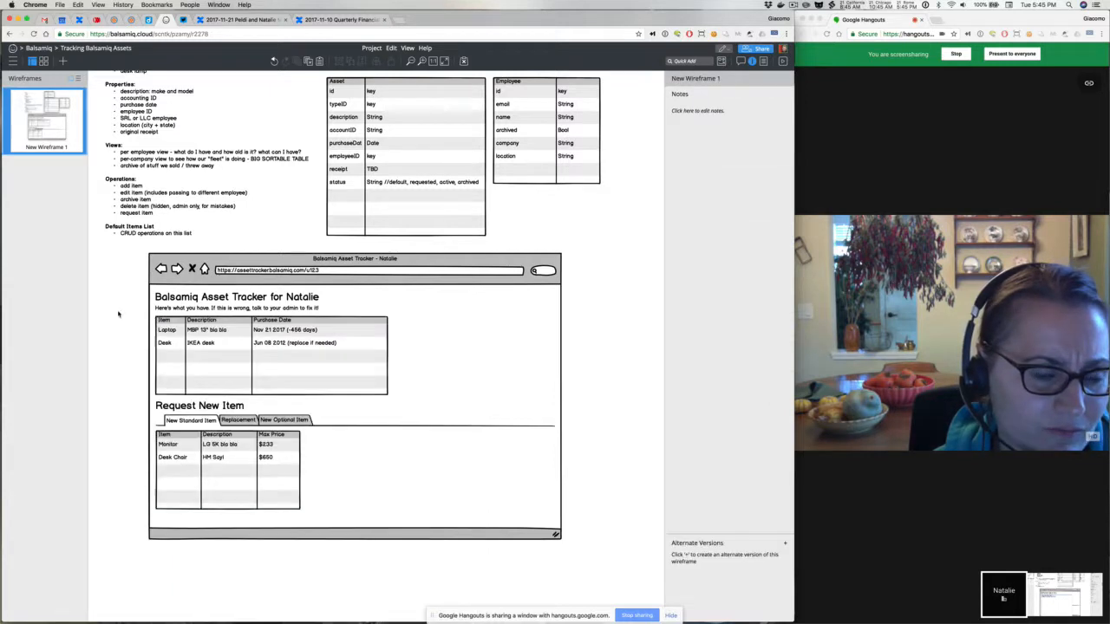
Reopen the main grid's text and reapply it unchanged
left_click(309, 353)
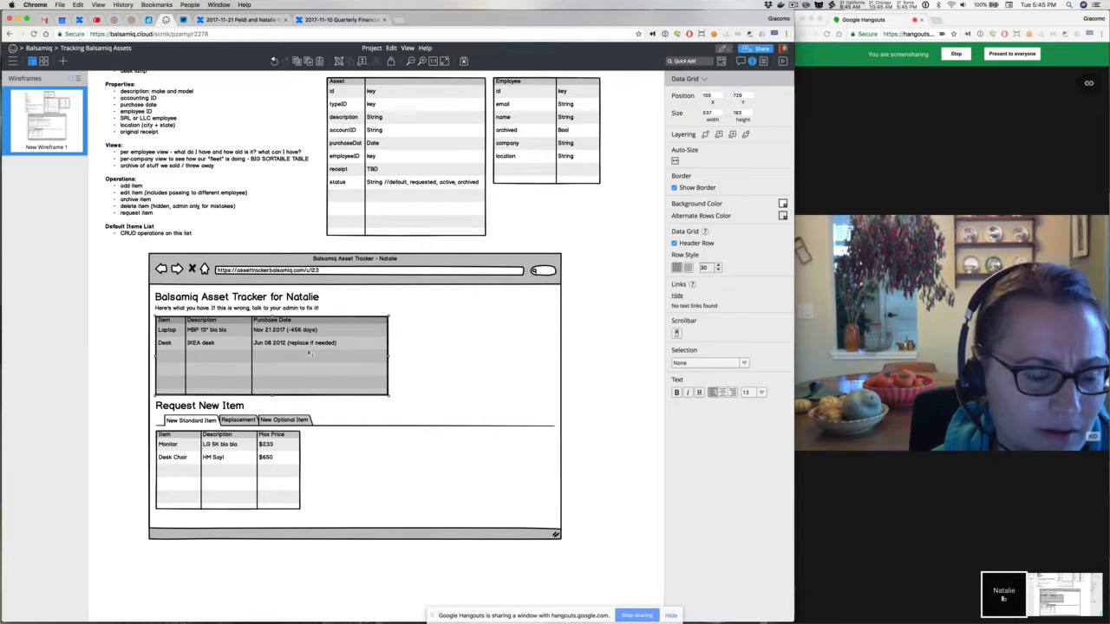
left_click(134, 349)
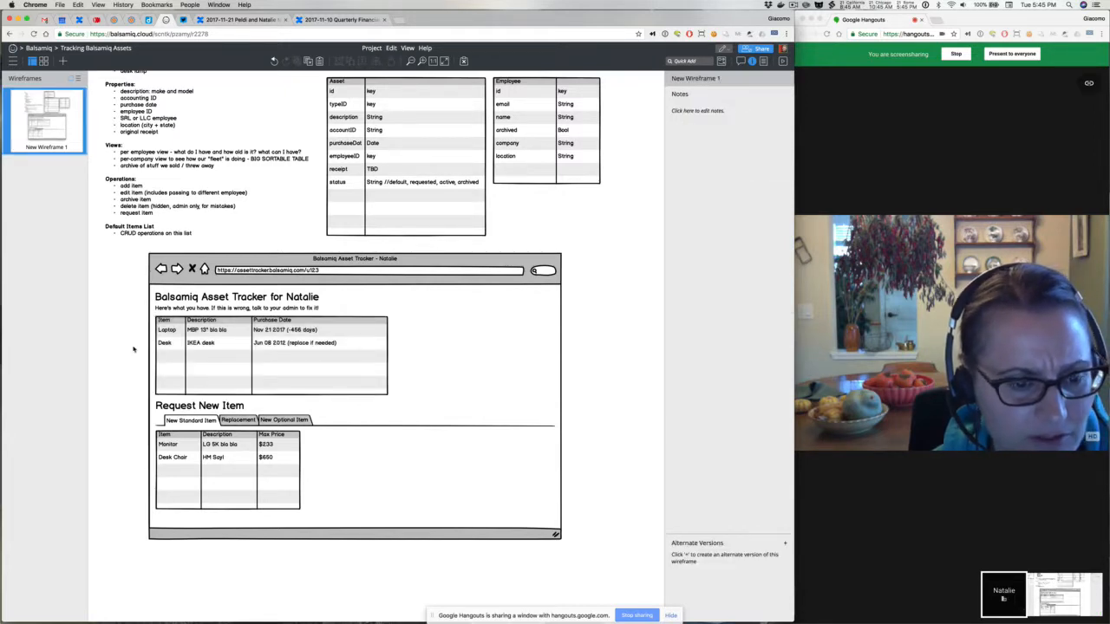
double_click(311, 331)
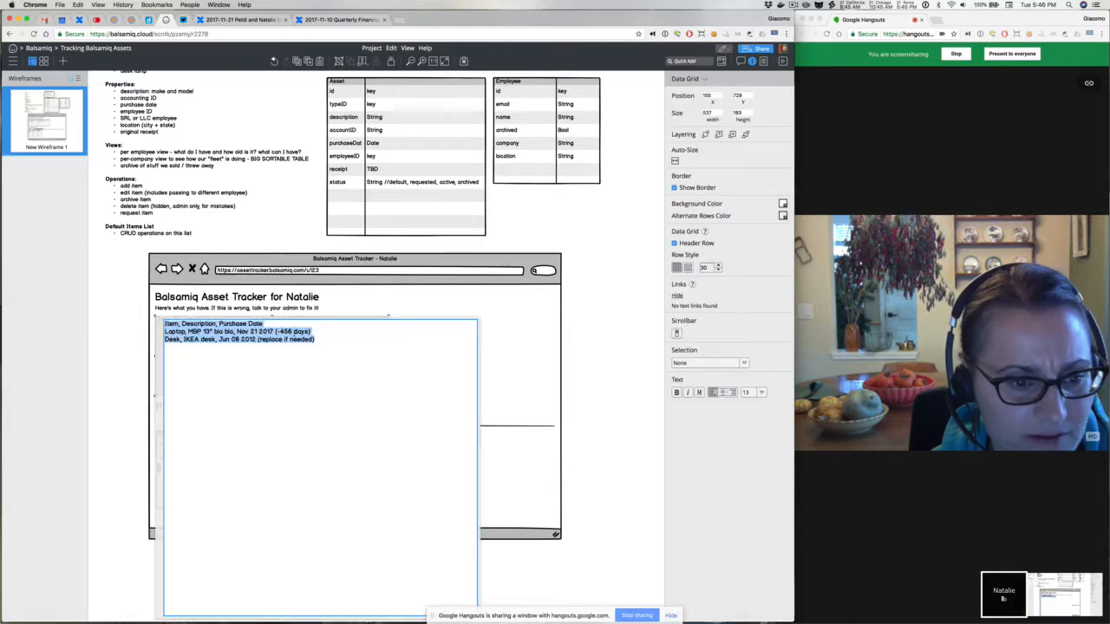
left_click(312, 331)
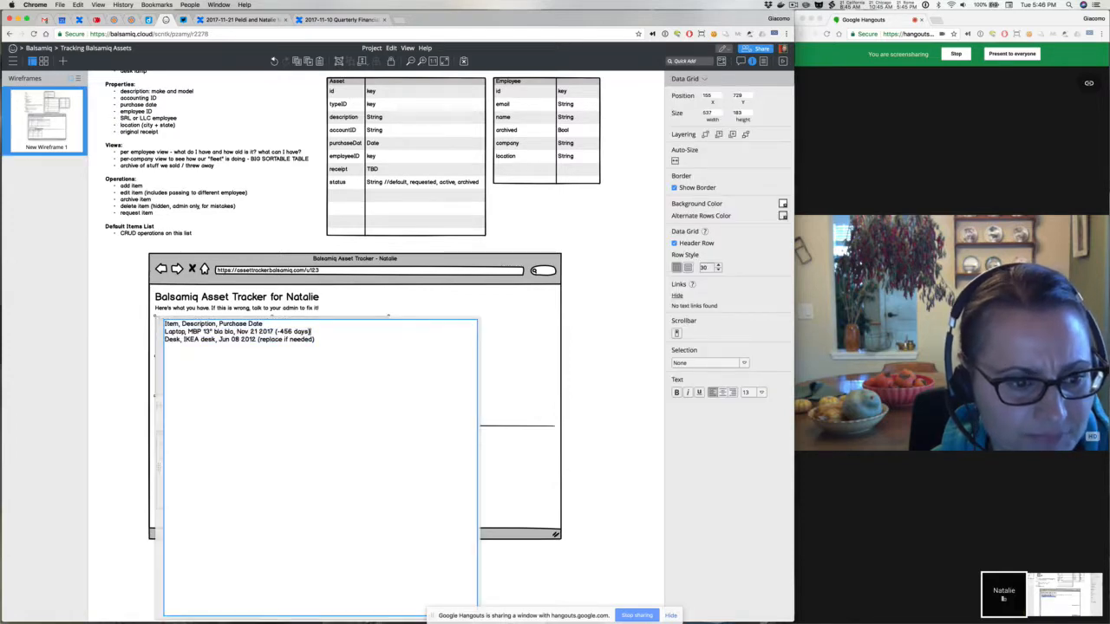
left_click(128, 321)
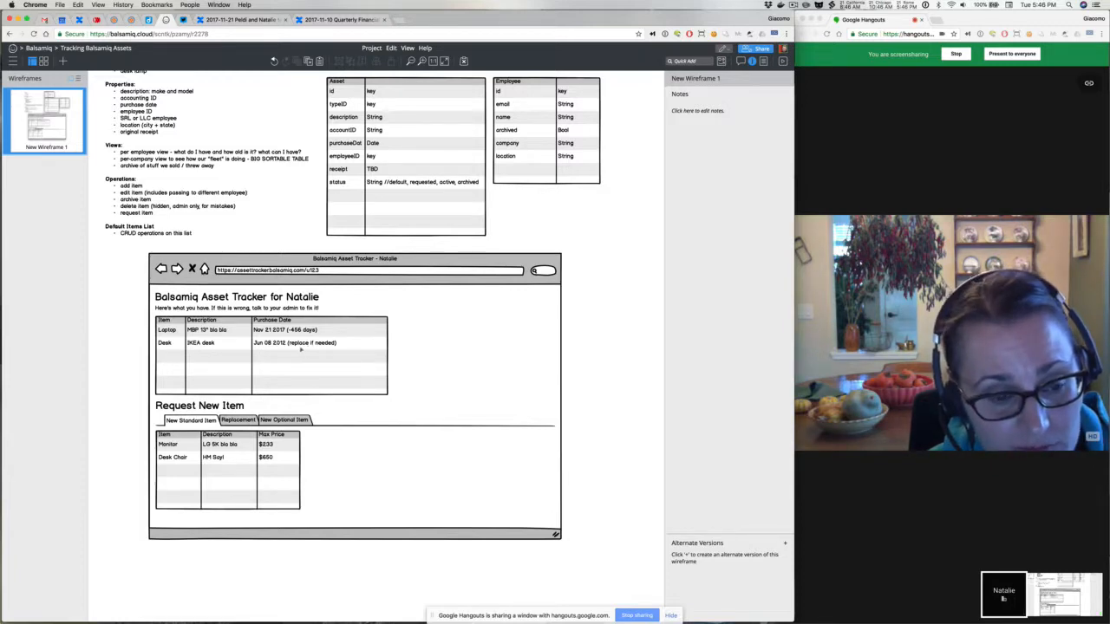
Extend the date column header to 'Purchase Date (days until replaceable if needed)'
double_click(293, 331)
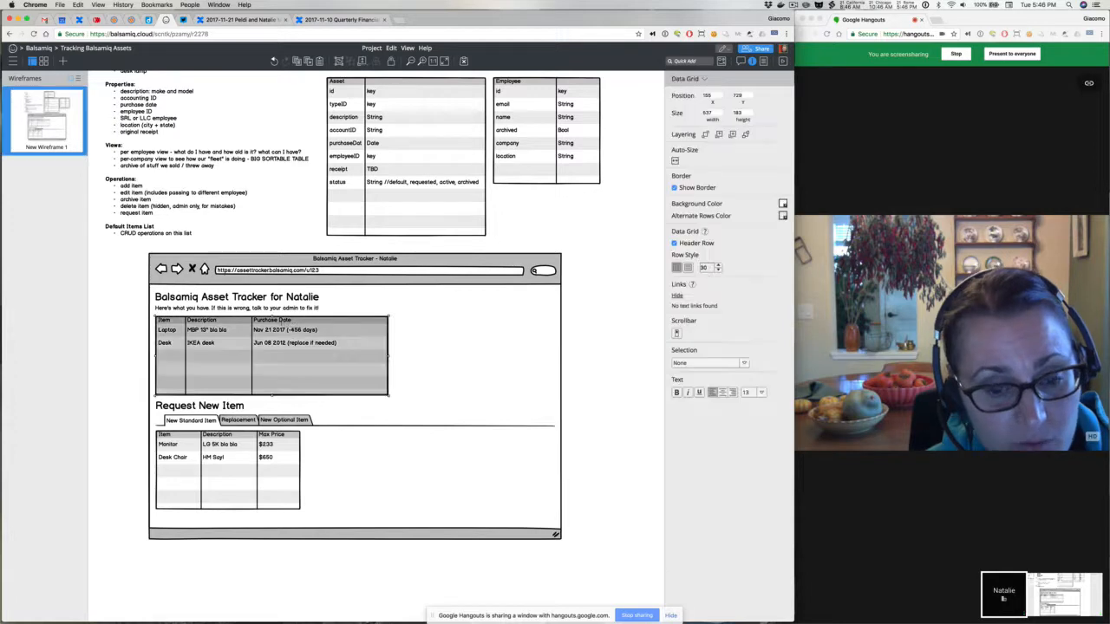
left_click(284, 322)
type("(da")
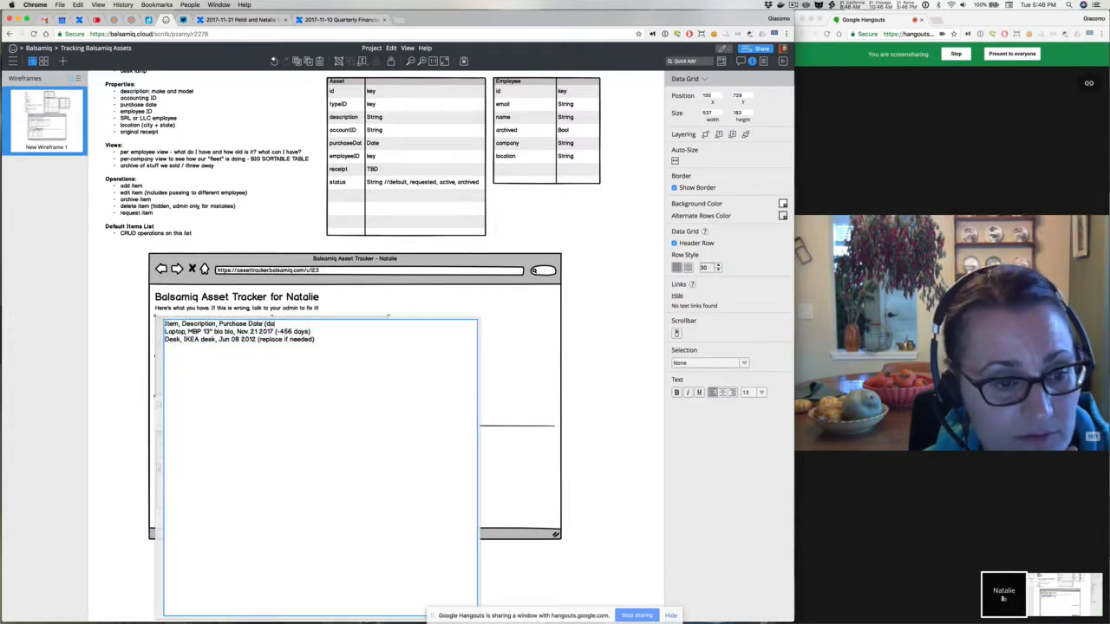
type("ys until")
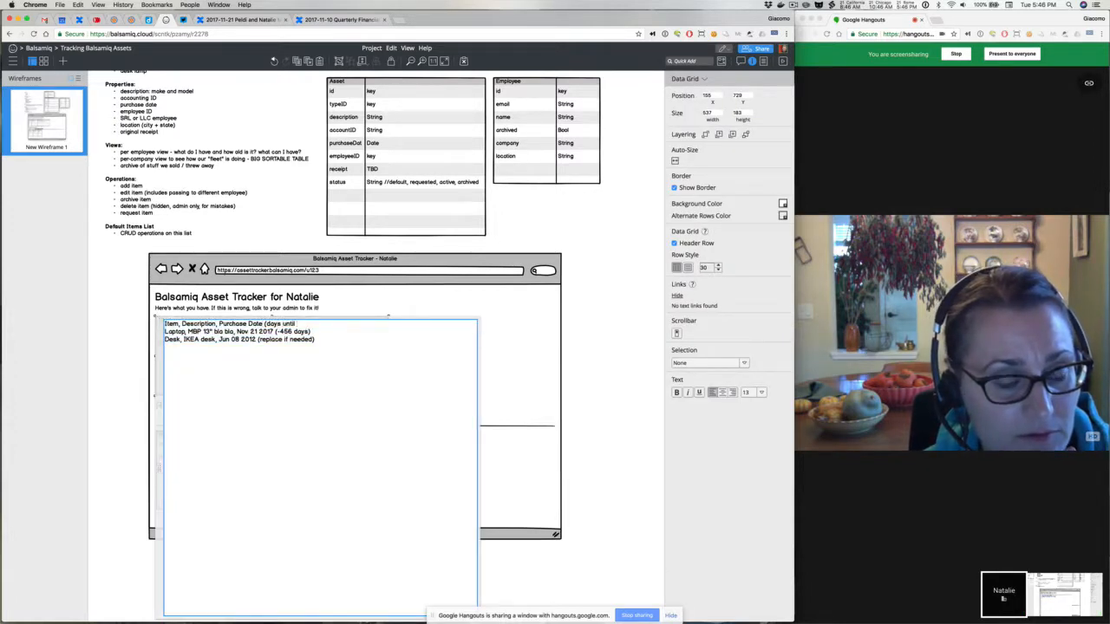
type(" replacement s")
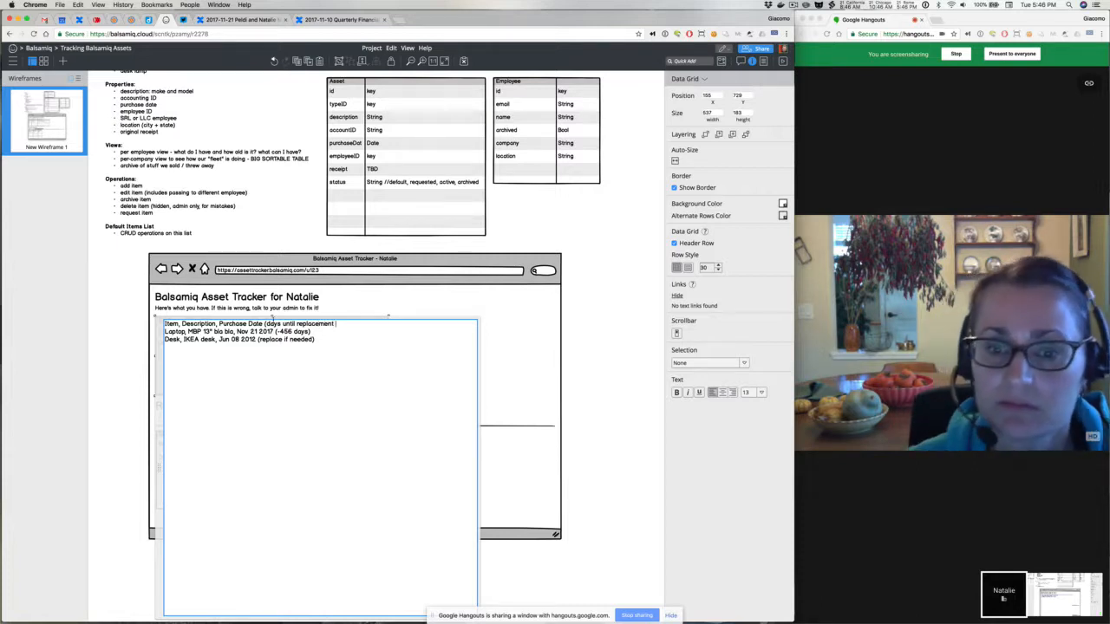
key("alt+shift+Left")
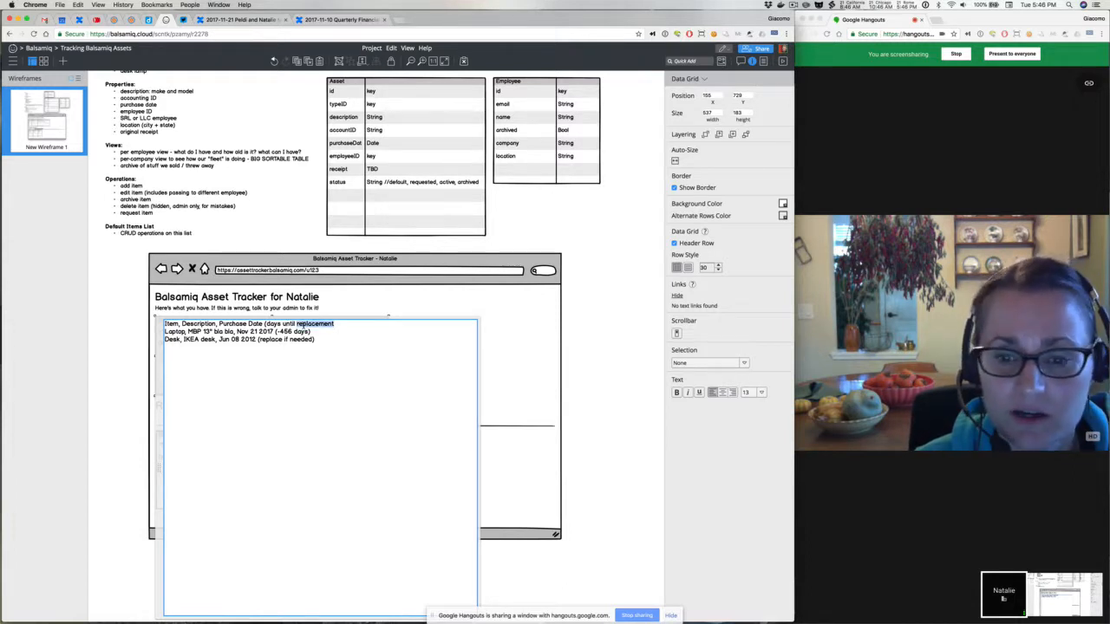
key("Right")
key("BackSpace")
key("BackSpace")
key("BackSpace")
key("BackSpace")
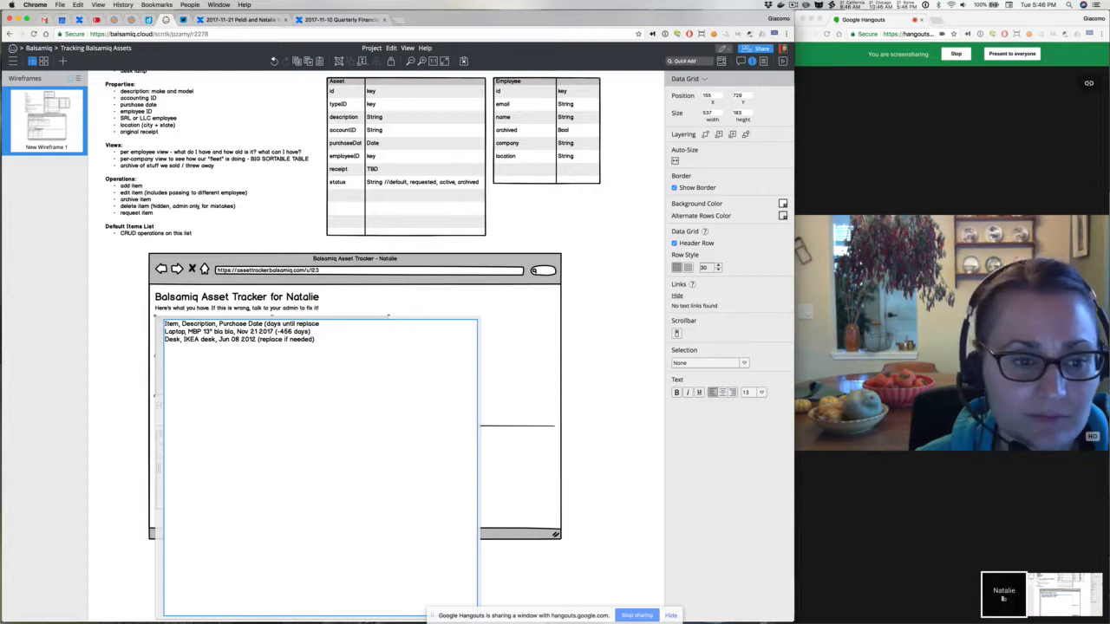
type("able")
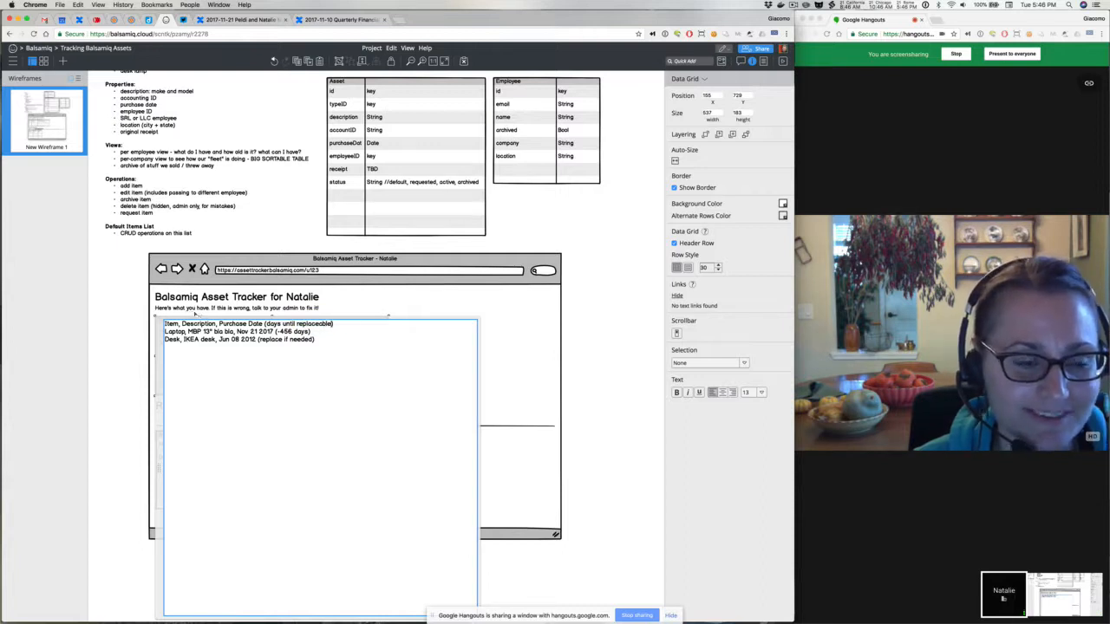
type(" if needed")
type("d")
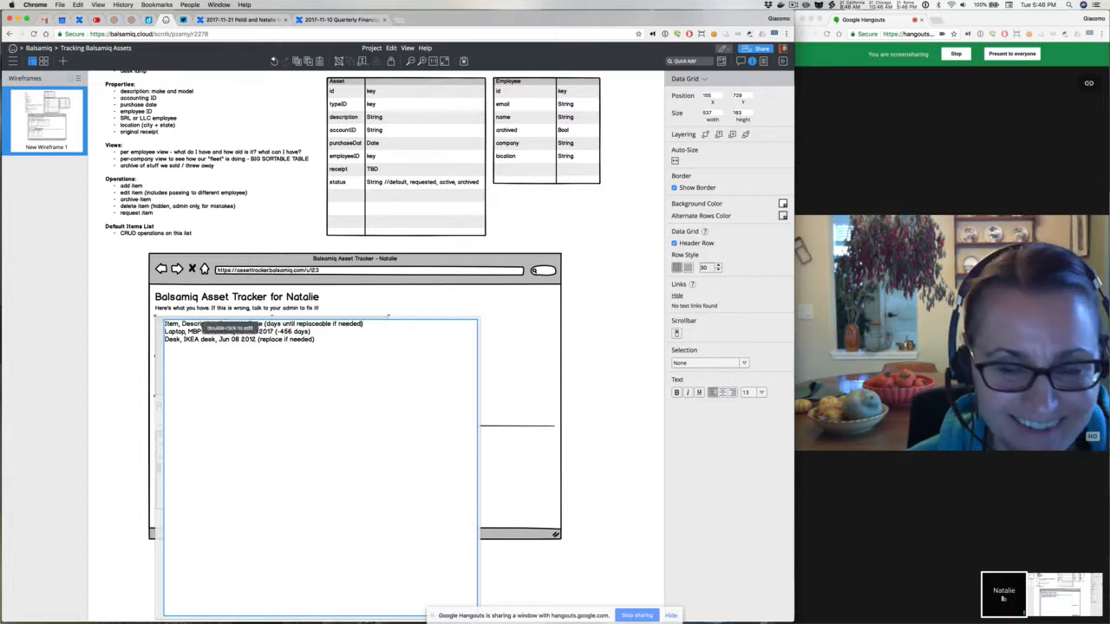
left_click(136, 315)
Set the Desk note to (0) and drop the minus so Laptop shows (456)
double_click(254, 337)
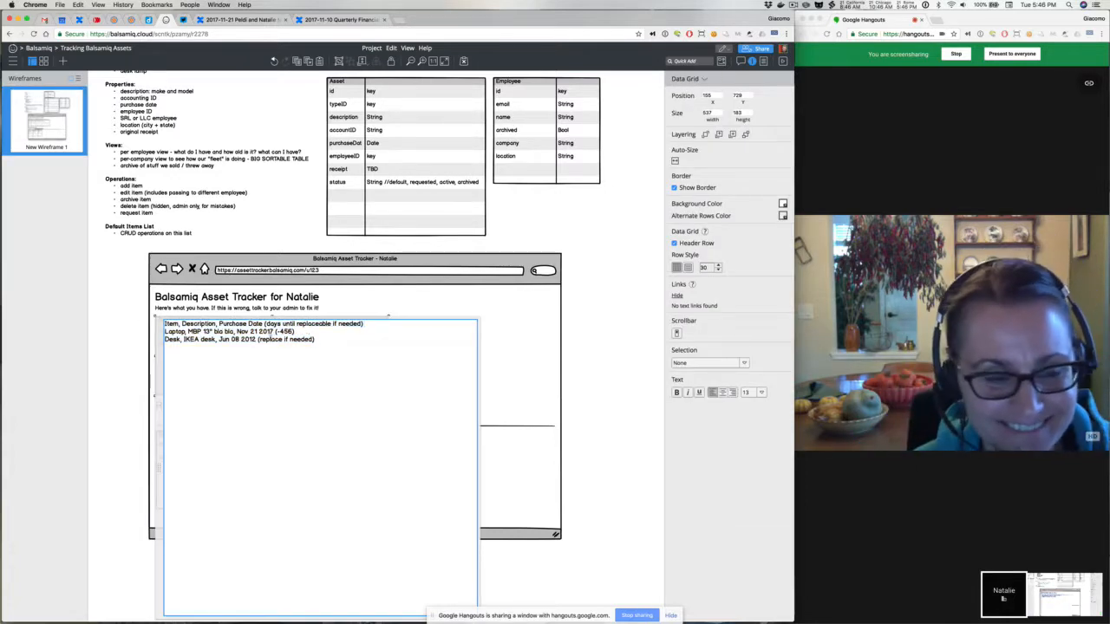
left_click_drag(258, 339, 314, 339)
type("0")
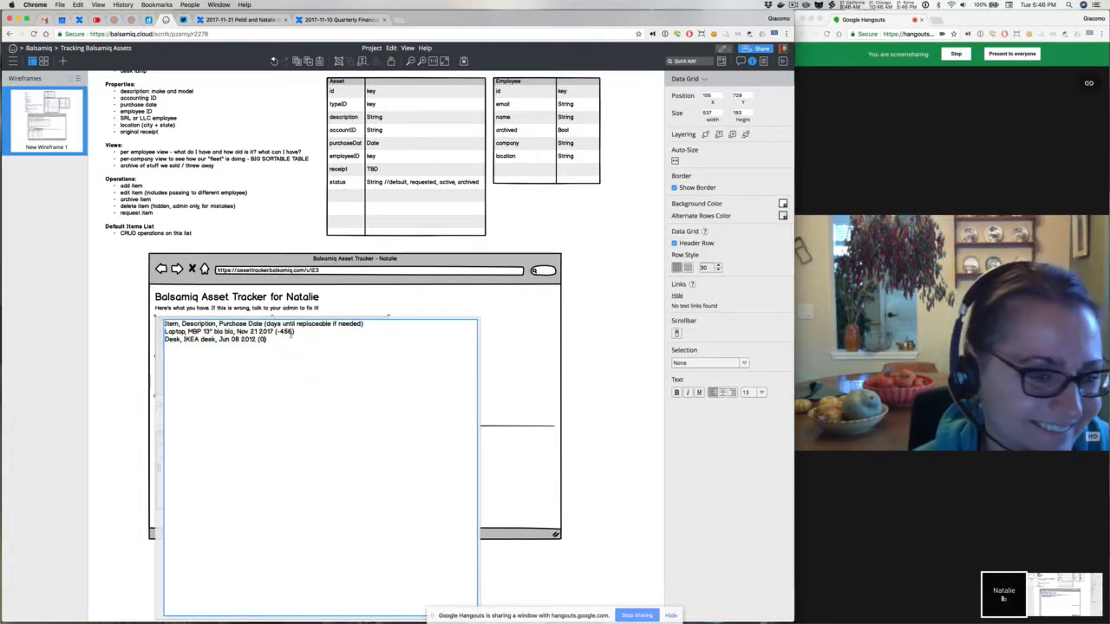
left_click(279, 331)
key("BackSpace")
left_click(125, 317)
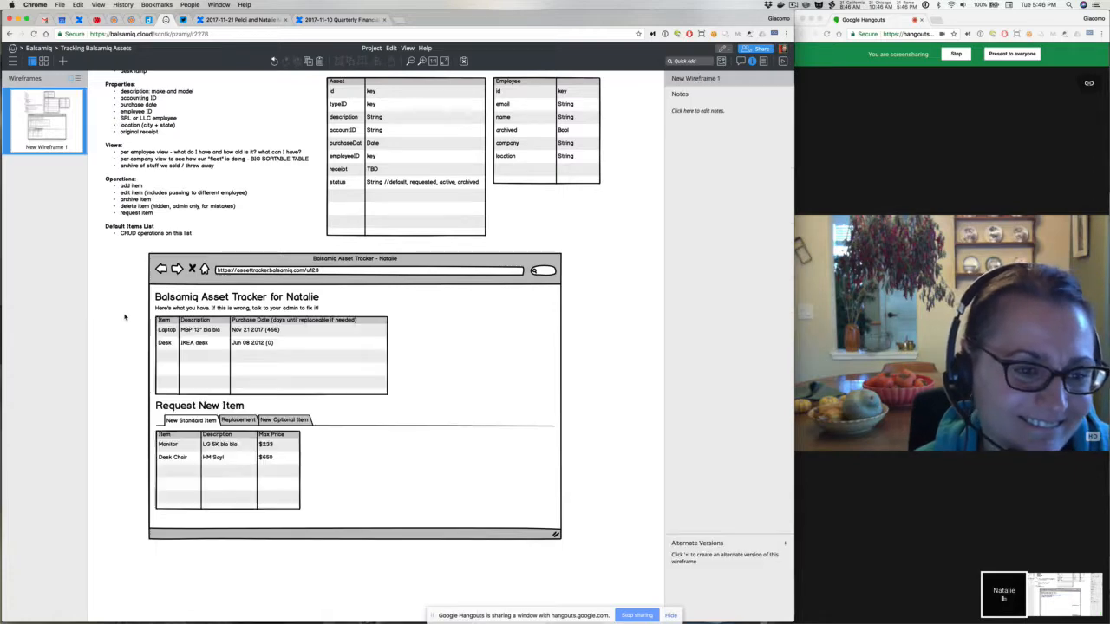